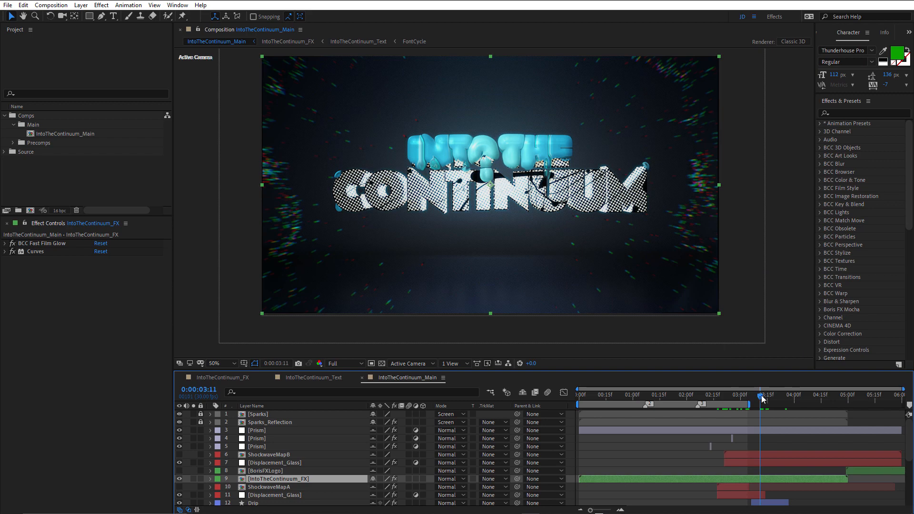
Step: Scrub the main composition to 0:00:04:03 and open the nested IntoTheContinuum_FX composition and its IntoTheContinuum_Text precomp
left_click_drag(761, 399, 801, 400)
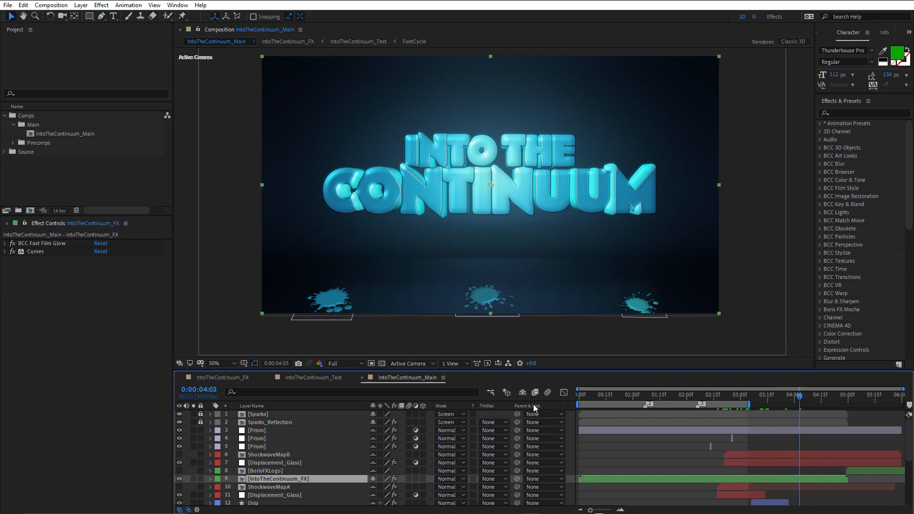
double_click(304, 477)
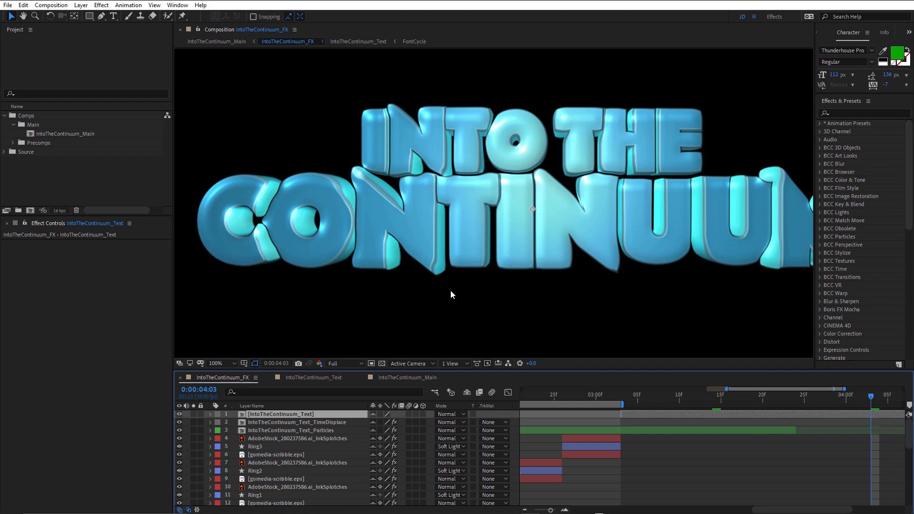
double_click(315, 414)
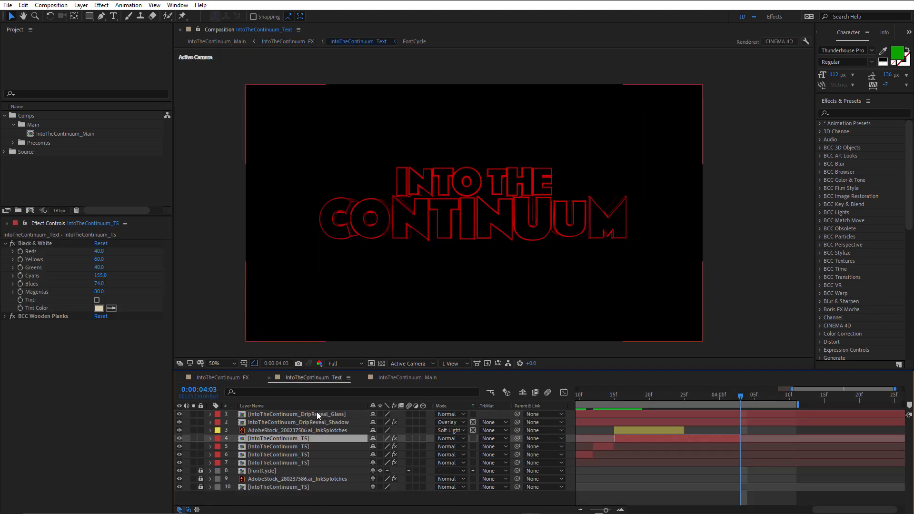
Step: Move the current time to 0:00:03:03 and select IntoTheContinuum_TS layer 7 to show its effects
key("h")
left_click_drag(665, 465, 766, 467)
key("v")
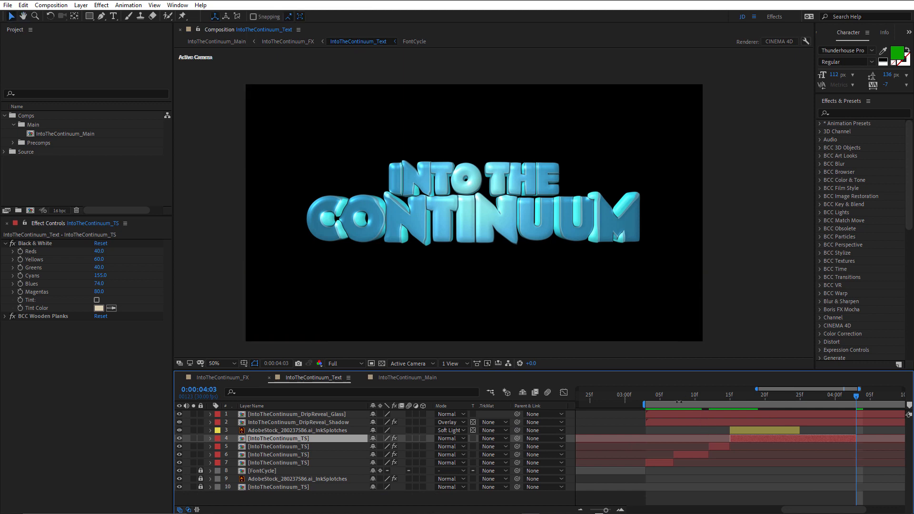
left_click_drag(656, 393, 646, 399)
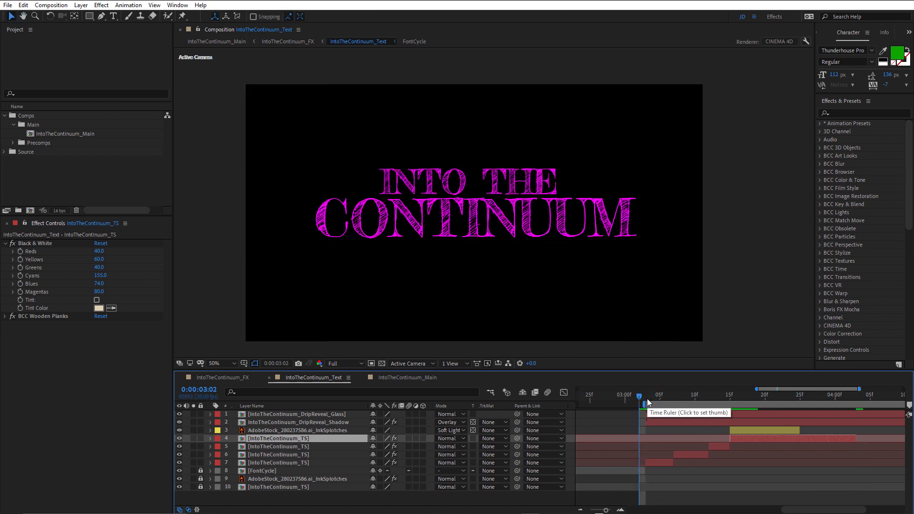
left_click(647, 400)
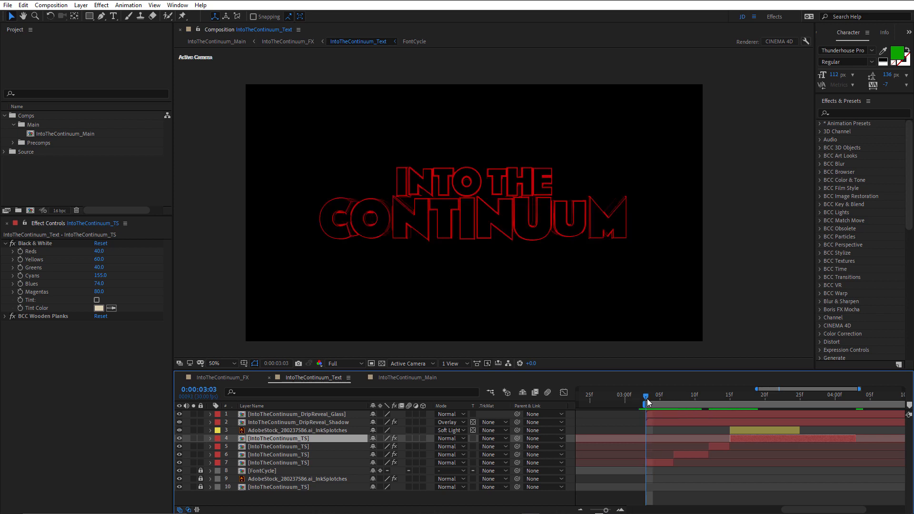
left_click(657, 464)
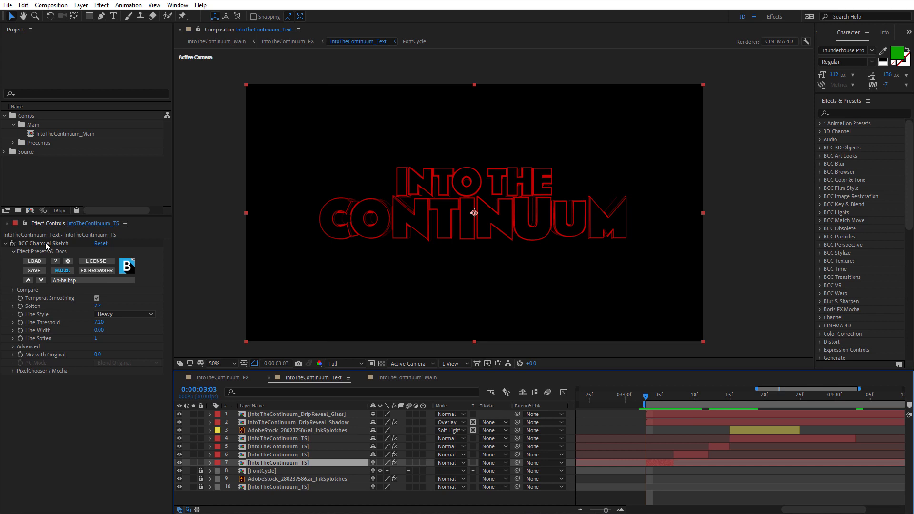
Step: Examine the sketched outline text up close with the transparency grid on and off, and select the BCC Charcoal Sketch effect
scroll(492, 219, "up", 2)
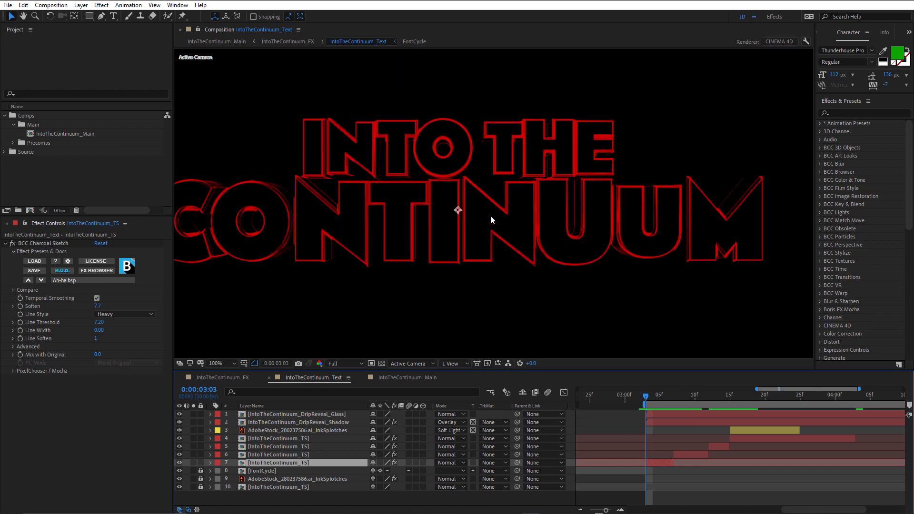
scroll(492, 219, "down", 2)
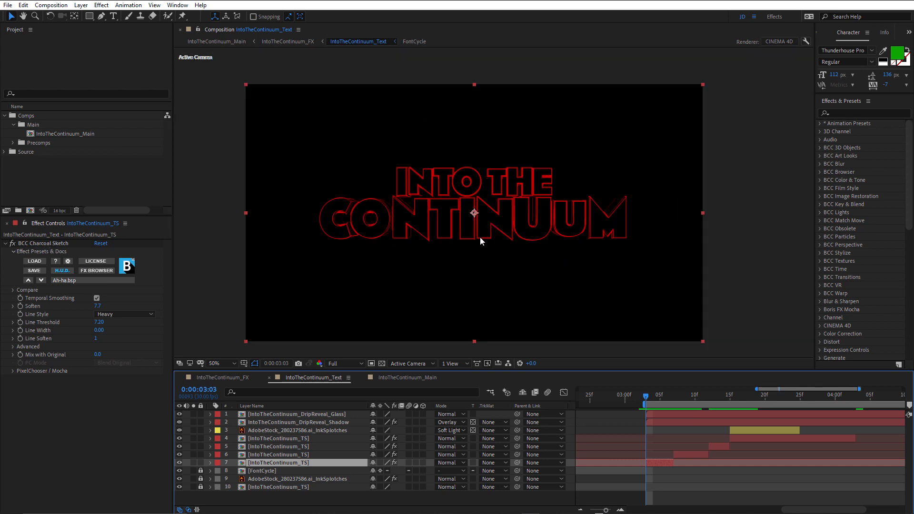
left_click(380, 364)
scroll(474, 209, "up", 2)
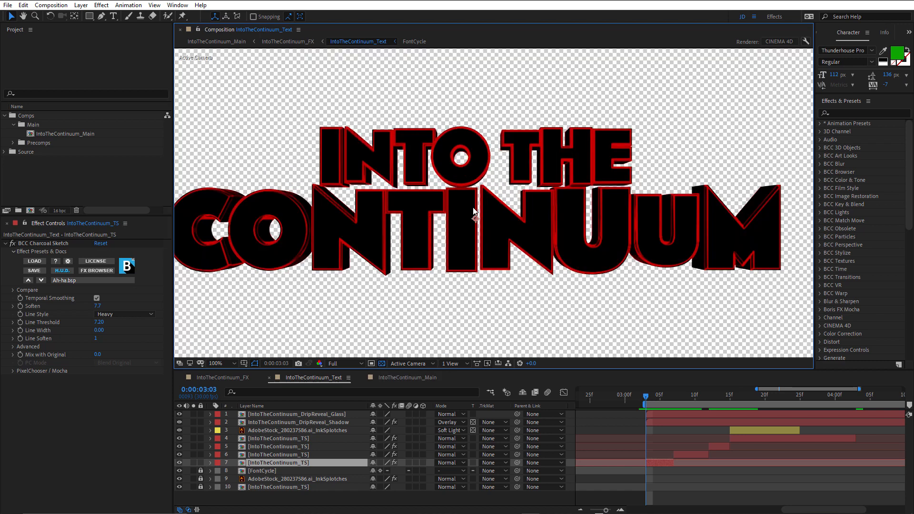
left_click(382, 363)
left_click(31, 243)
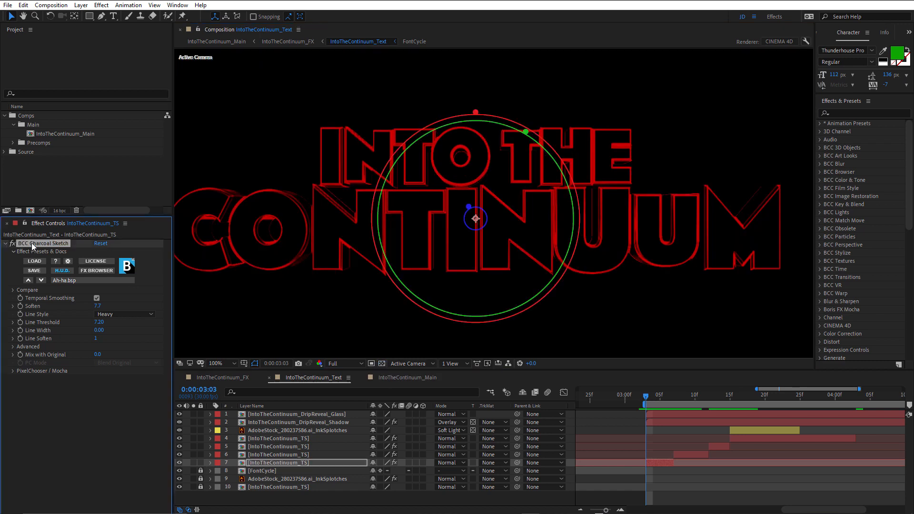
Step: Locate BCC Charcoal Sketch within the BCC Art Looks effect category
left_click(101, 5)
mouse_move(121, 75)
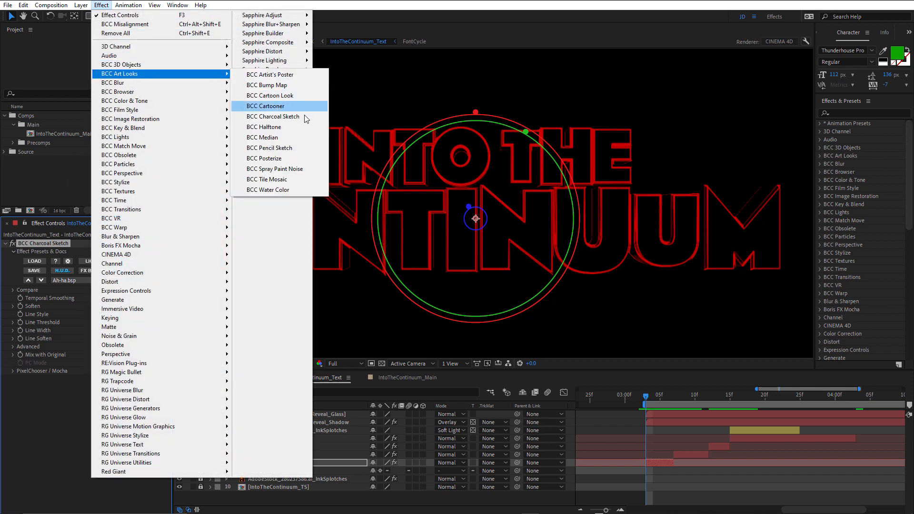
left_click(270, 117)
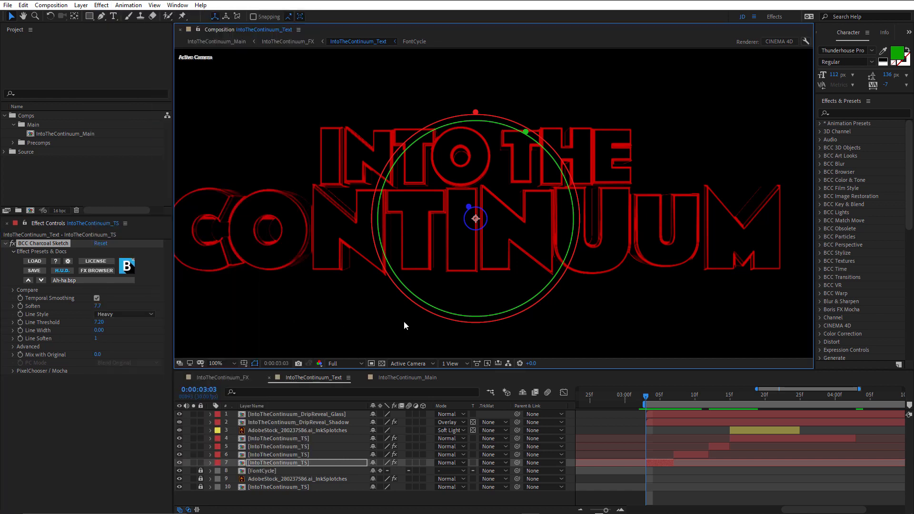
Step: At 0:00:03:07, select IntoTheContinuum_TS layer 6 and compare its look with BCC Halftone 2 and BCC Grunge disabled, then re-enabled one by one
left_click(659, 398)
left_click_drag(659, 395, 675, 389)
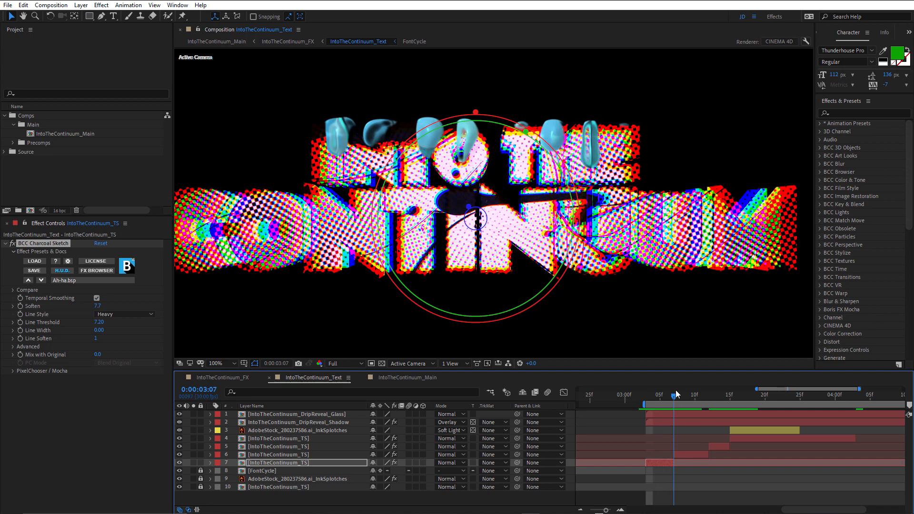
left_click(687, 455)
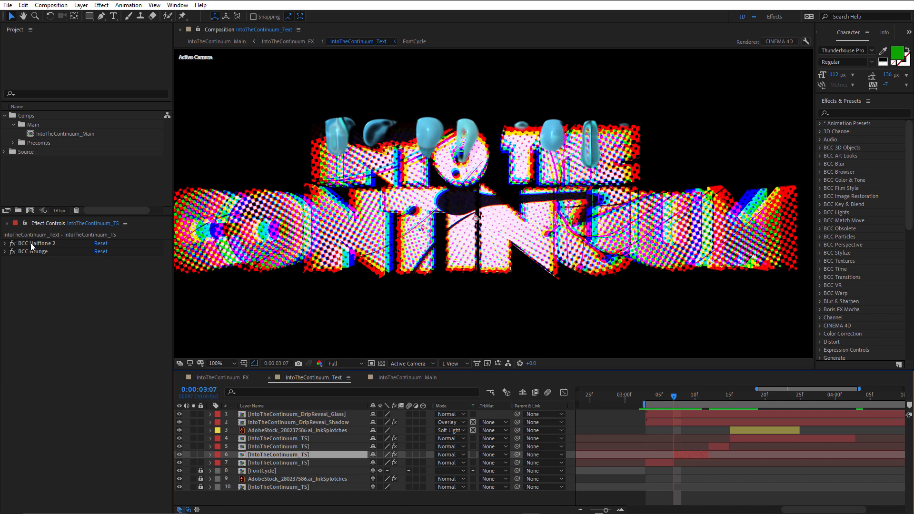
left_click_drag(12, 243, 12, 251)
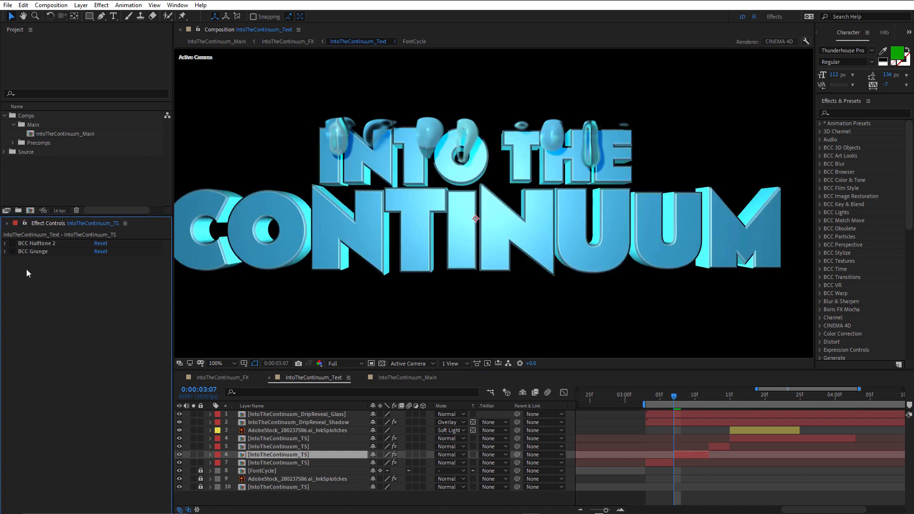
left_click(12, 243)
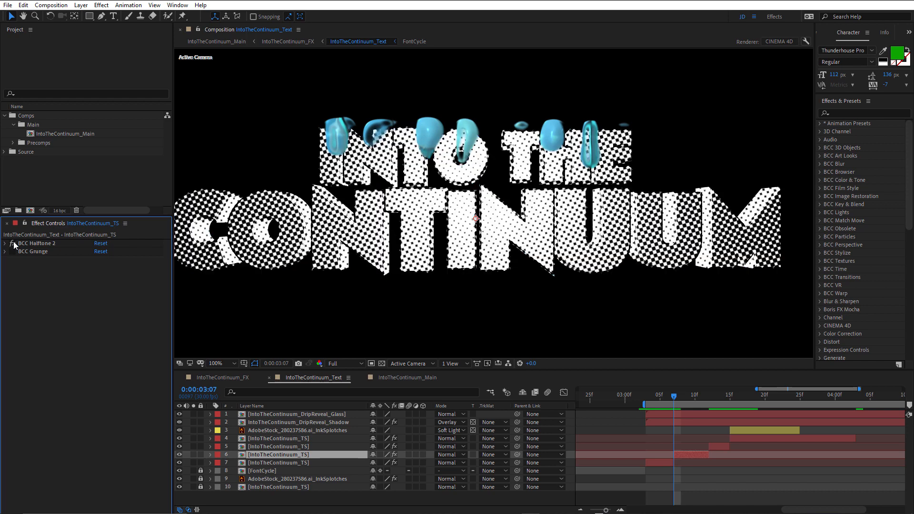
left_click(12, 251)
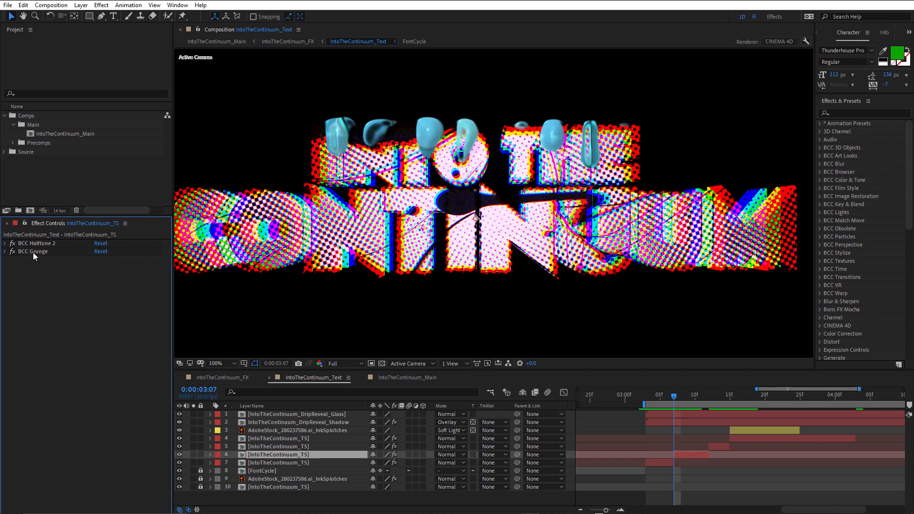
Step: Expand BCC Grunge and review its texture, Apply and Chromatic Aberration settings
left_click(19, 252)
left_click(4, 252)
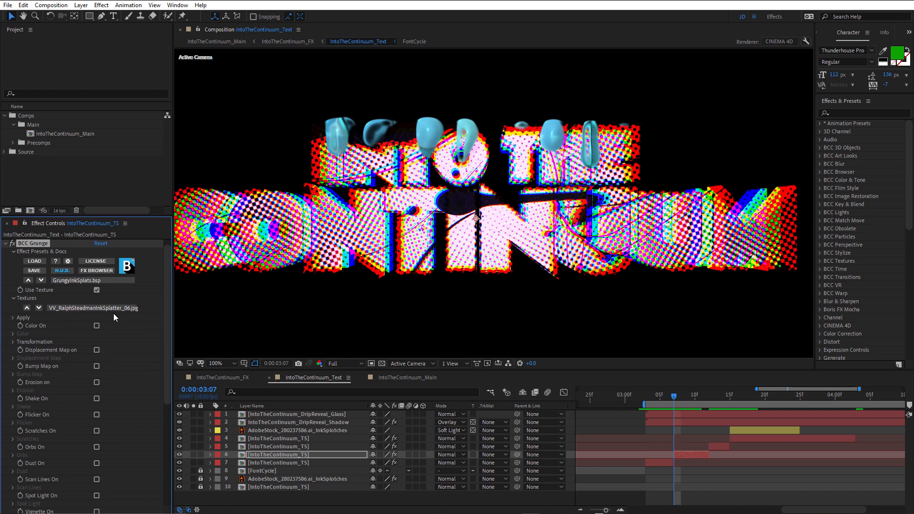
left_click(13, 317)
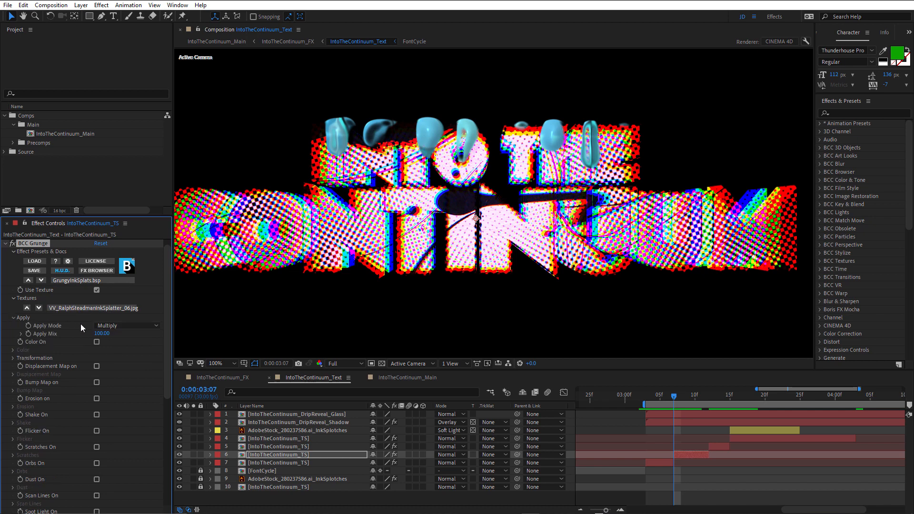
left_click(13, 318)
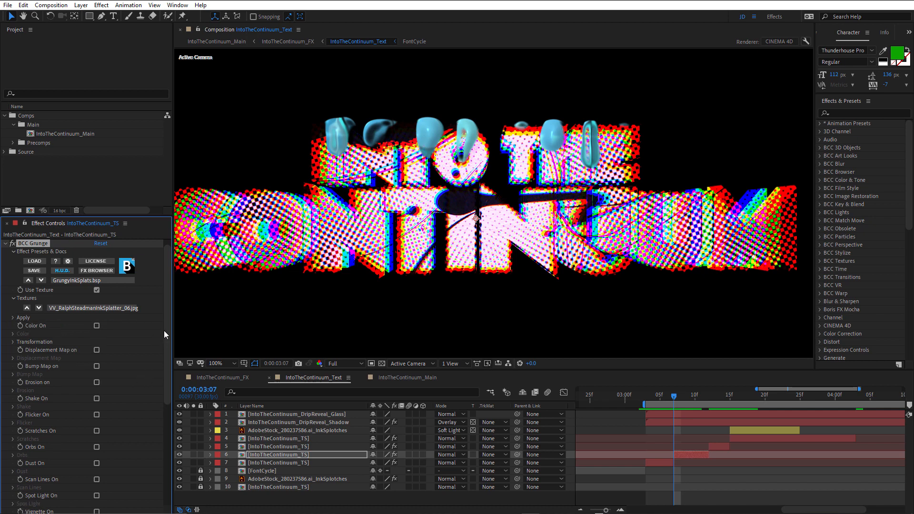
left_click_drag(163, 331, 164, 419)
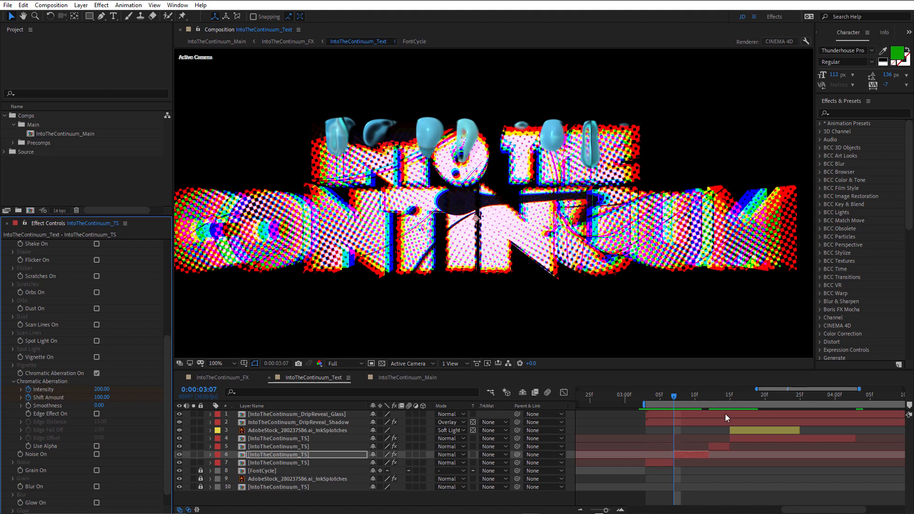
Step: At 0:00:03:14, disable all effects on IntoTheContinuum_TS layer 5, then re-enable BCC Pin Art 3D, BCC Tritone and Matte Choker in that order
left_click_drag(683, 397, 722, 404)
left_click(718, 446)
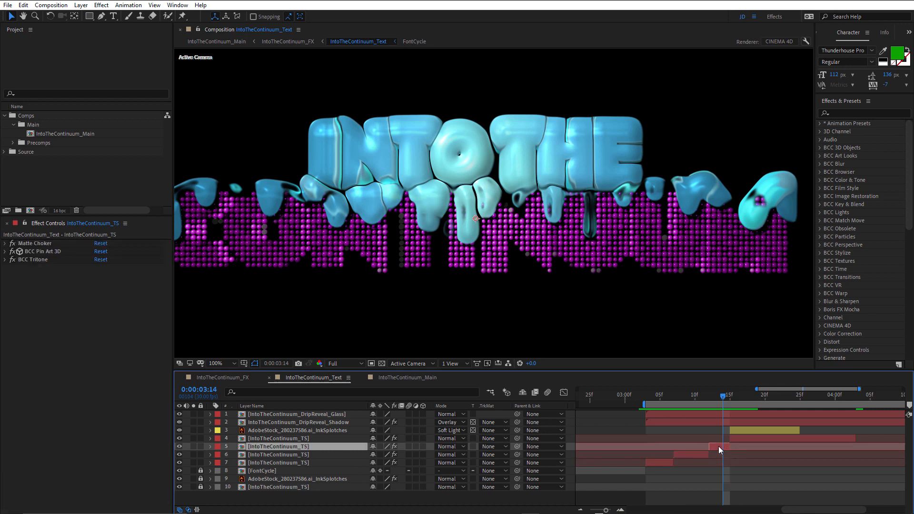
left_click(13, 248)
left_click(12, 259)
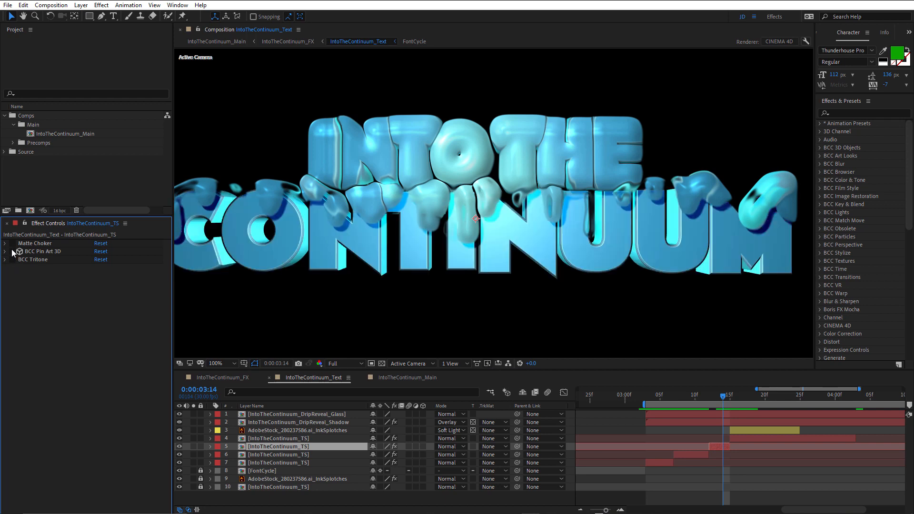
left_click(12, 251)
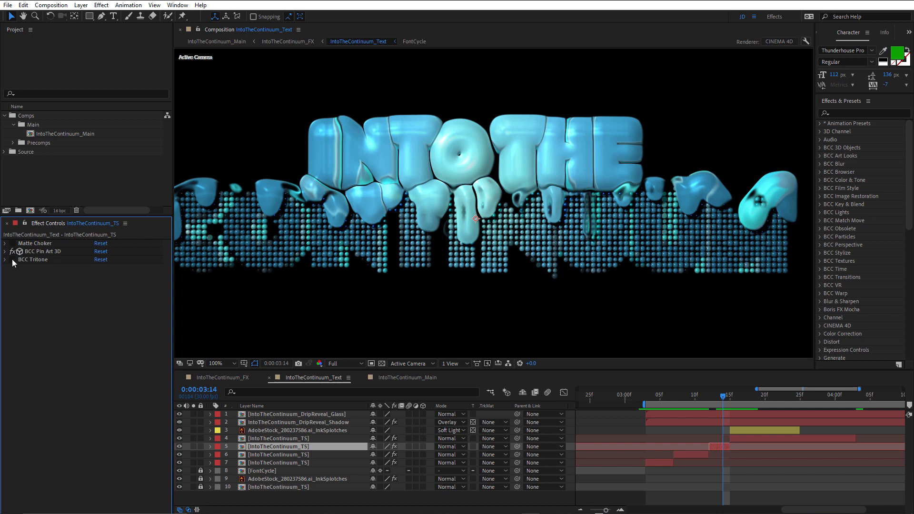
left_click(12, 260)
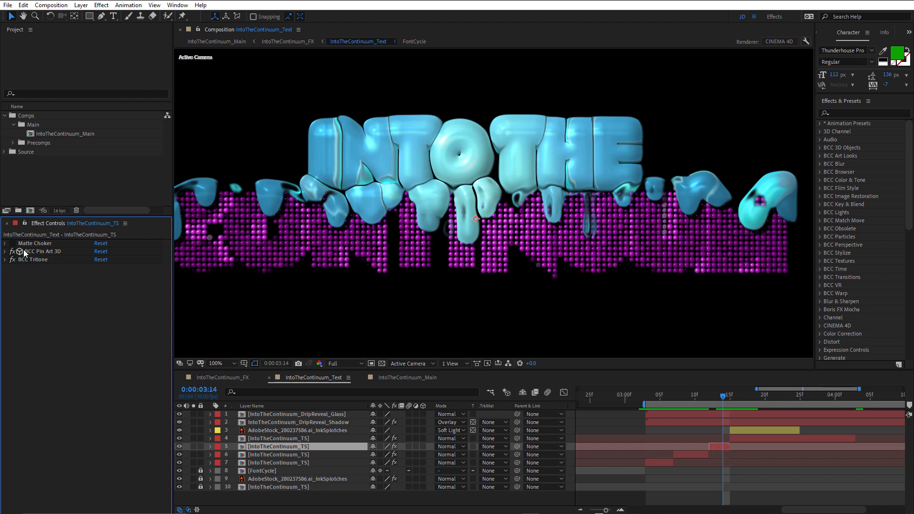
left_click(25, 242)
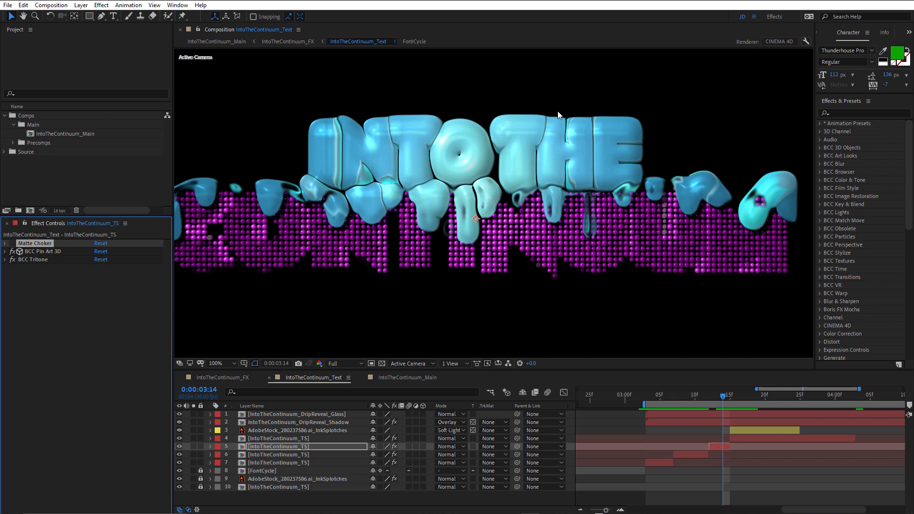
left_click(13, 243)
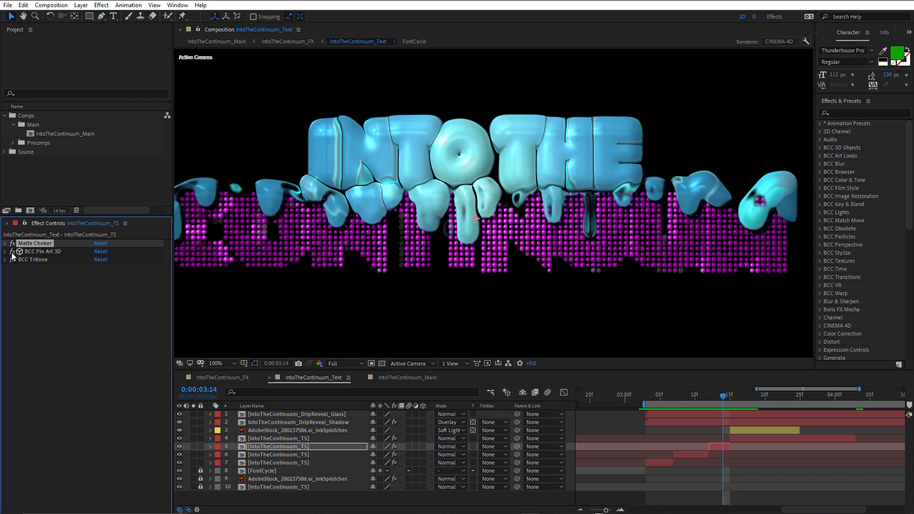
Step: Compare the text edges with Matte Choker on and off while BCC Pin Art 3D and BCC Tritone are disabled, then re-enable all three effects
left_click(12, 251)
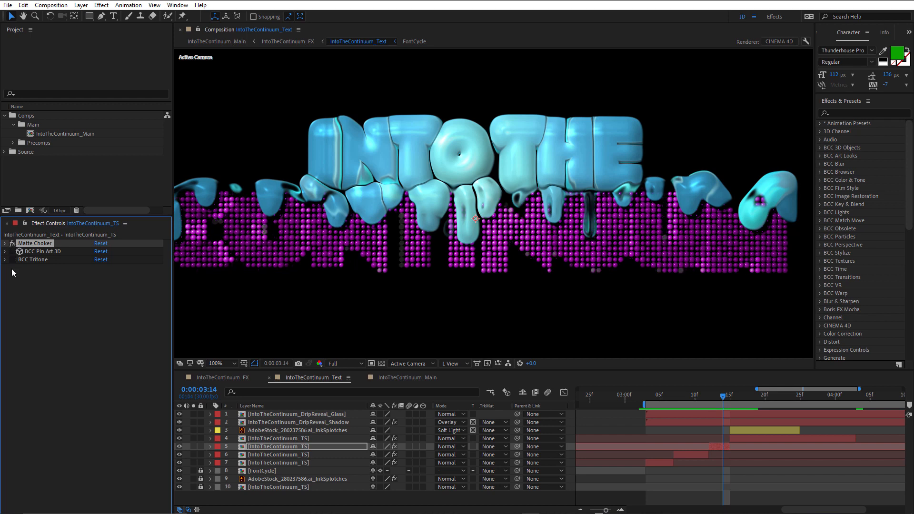
left_click(12, 243)
left_click(13, 243)
left_click(12, 243)
left_click(13, 243)
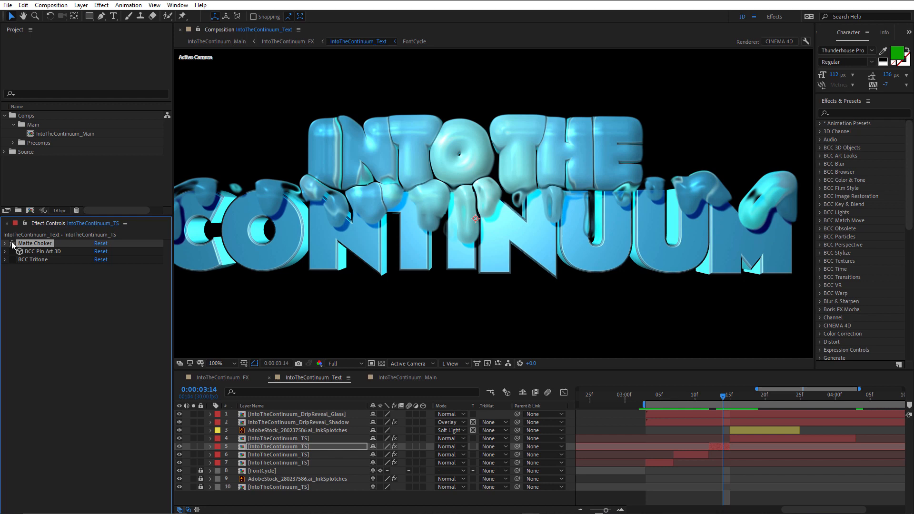
left_click(13, 251)
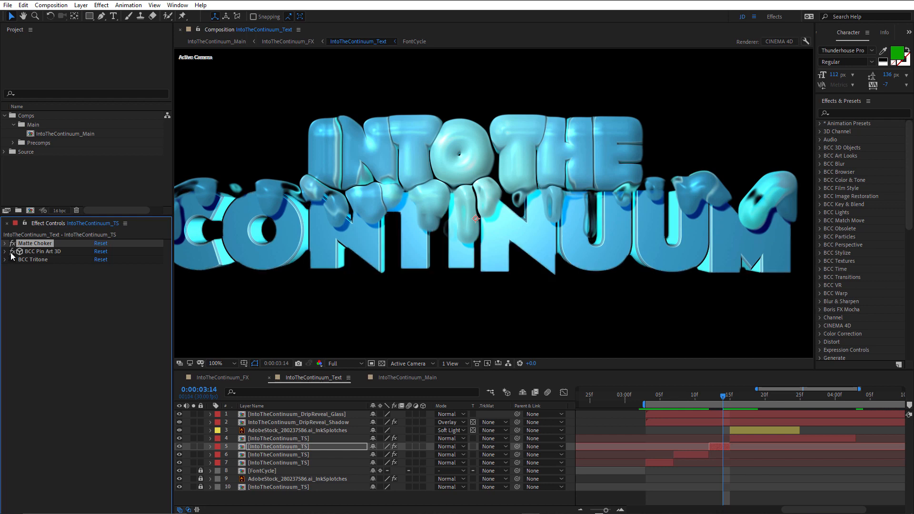
left_click(13, 259)
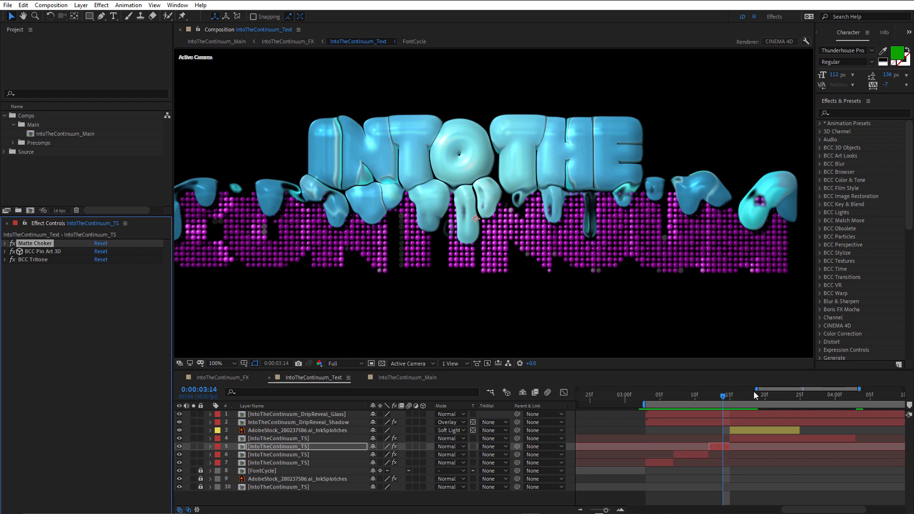
Step: Go to 0:00:03:15, select IntoTheContinuum_TS layer 4 and collapse its Black & White effect settings
left_click(728, 396)
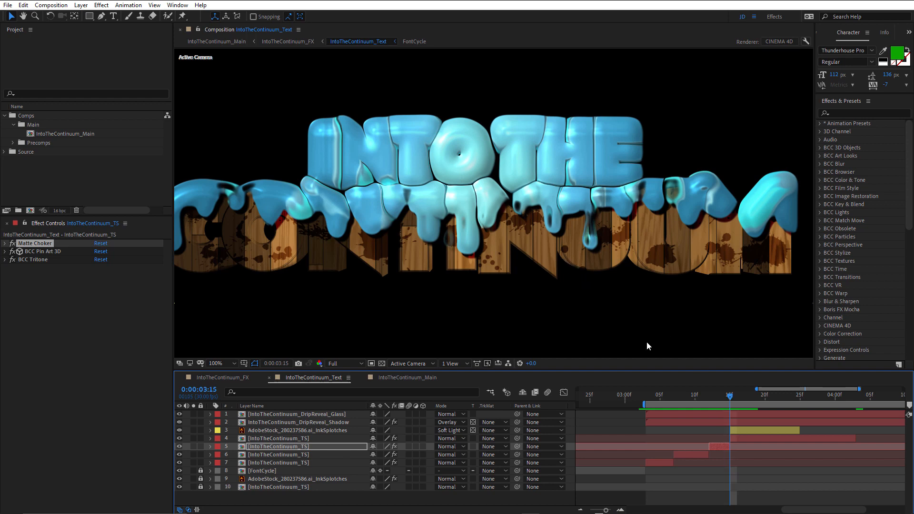
left_click(758, 438)
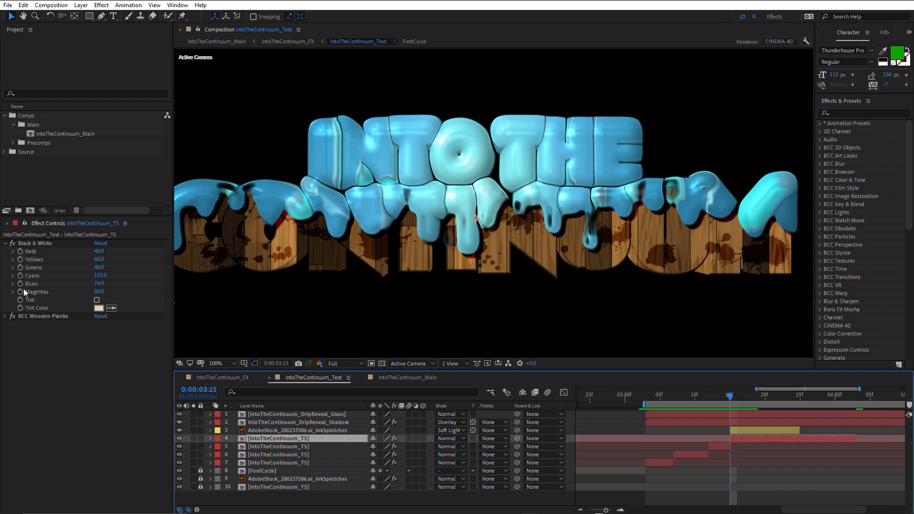
left_click(4, 243)
left_click(4, 243)
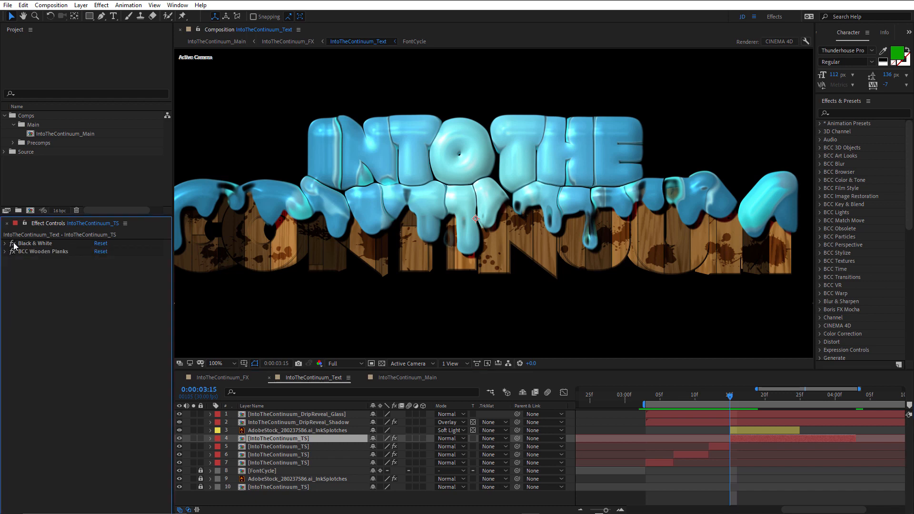
Step: Disable Black & White and BCC Wooden Planks on IntoTheContinuum_TS layer 4 to compare the text, then re-enable both effects
left_click(12, 243)
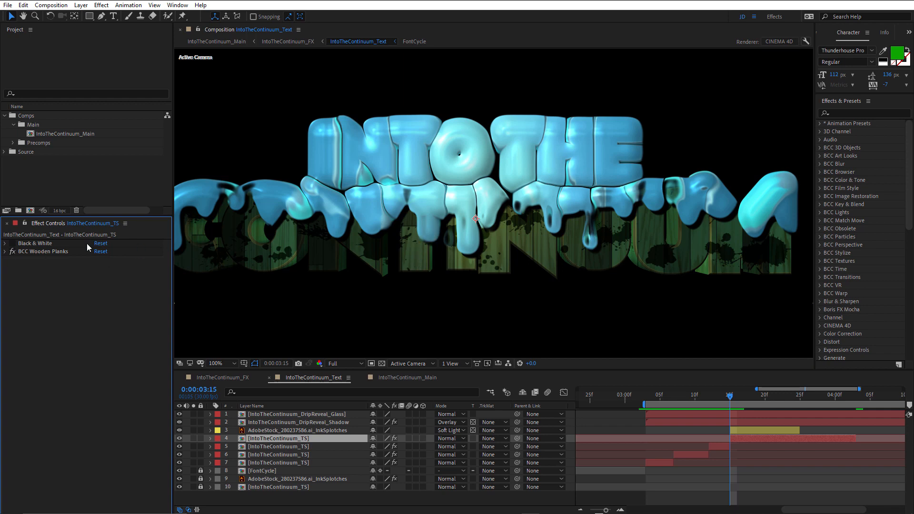
left_click(12, 251)
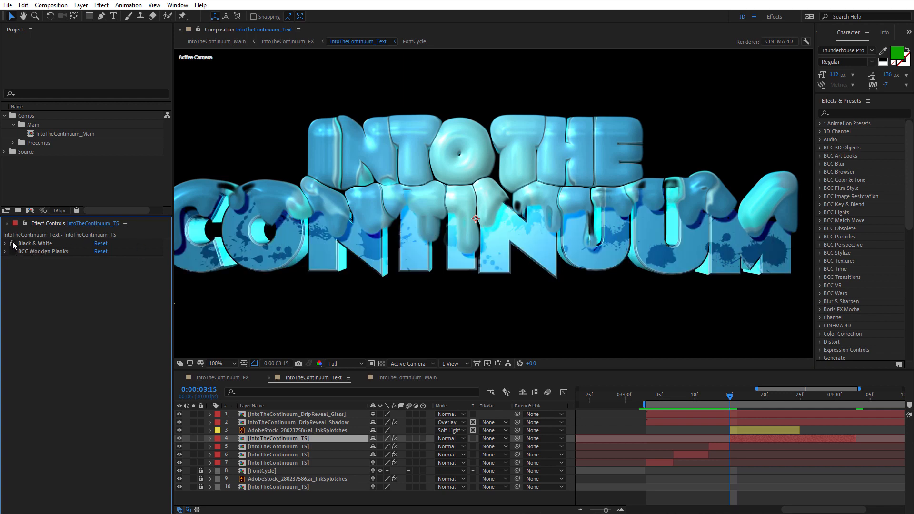
left_click(12, 243)
left_click(12, 251)
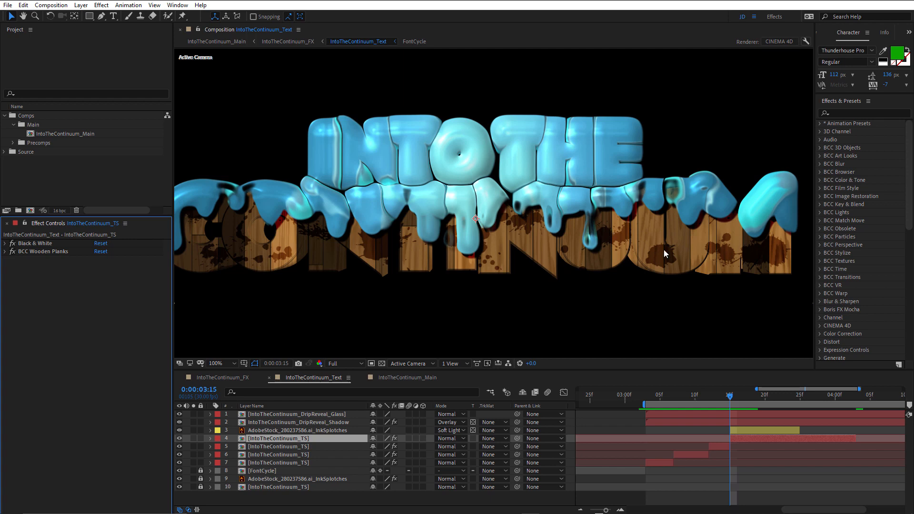
Step: With the transparency grid on, compare AdobeStock_280237586.ai_InkSplotches layer 3 with Preserve Underlying Transparency off and back on
left_click(749, 431)
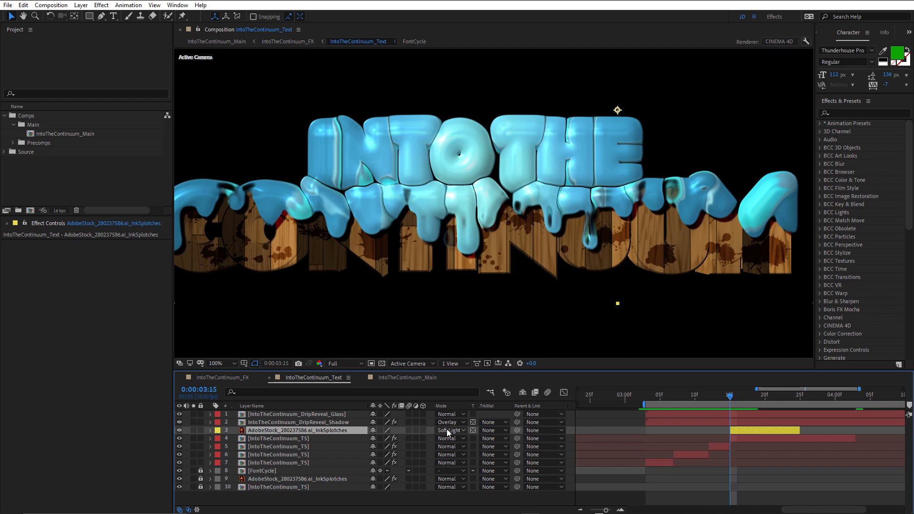
left_click(382, 362)
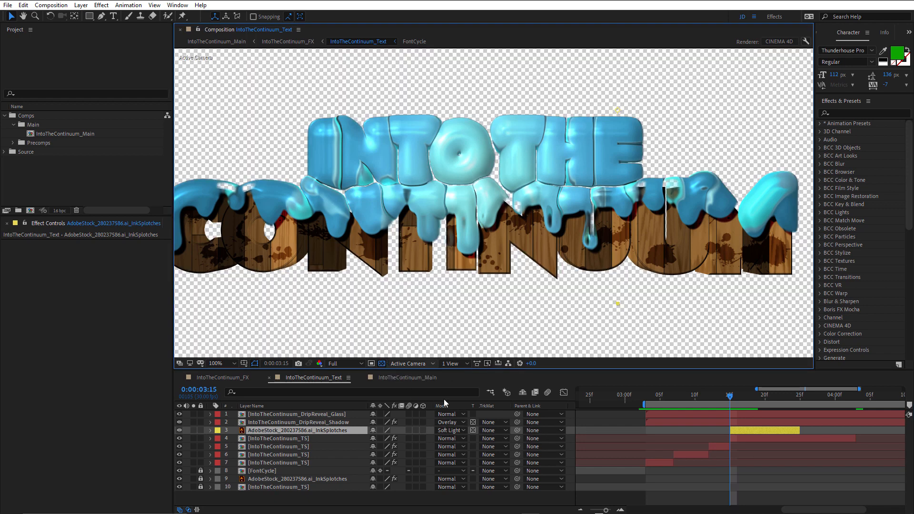
left_click(472, 429)
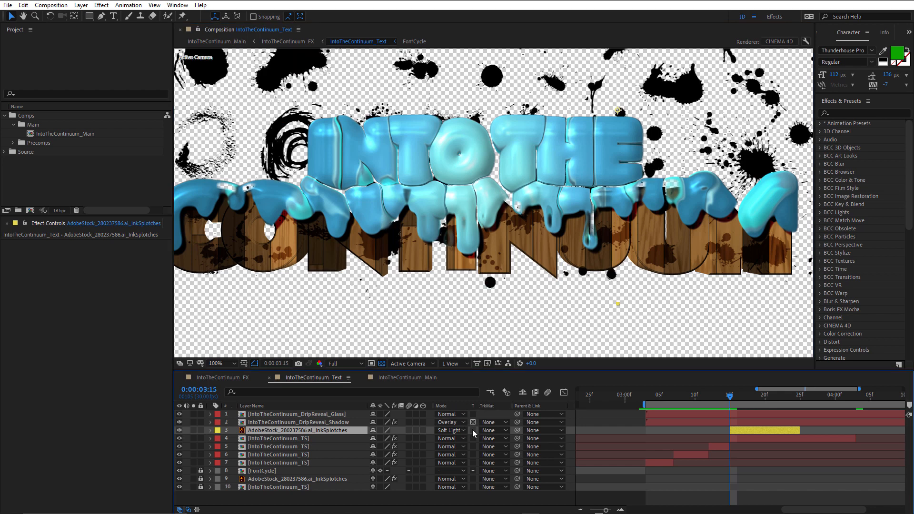
left_click(472, 430)
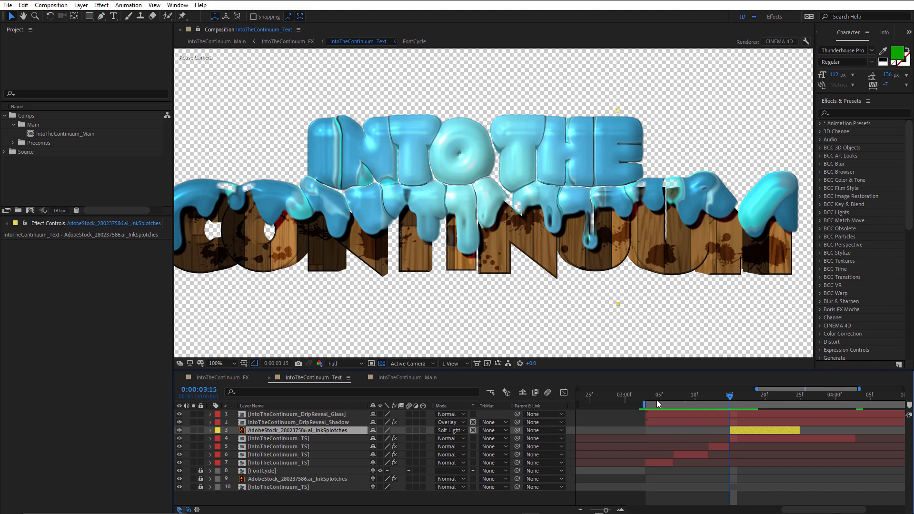
Step: Preview the text animation and open the IntoTheContinuum_DripReveal comp nested inside IntoTheContinuum_DripReveal_Glass
left_click_drag(656, 395, 660, 459)
key("space")
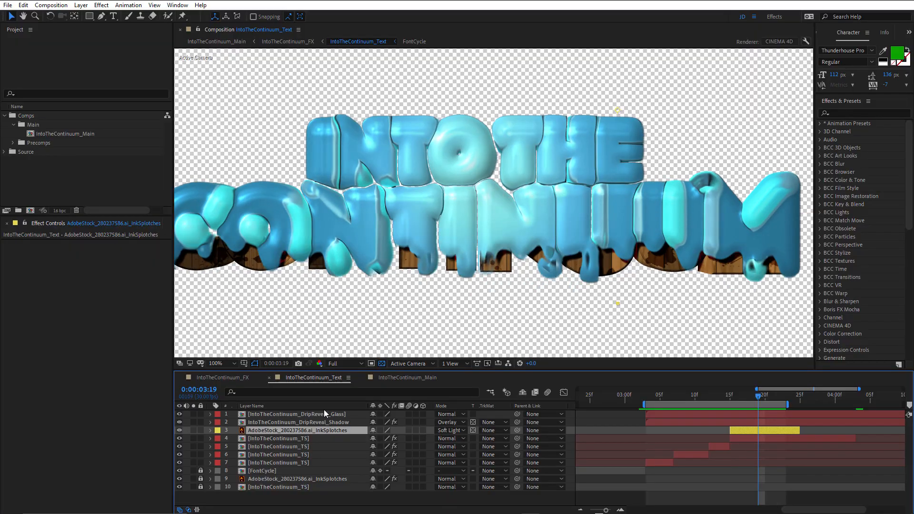
left_click(324, 425)
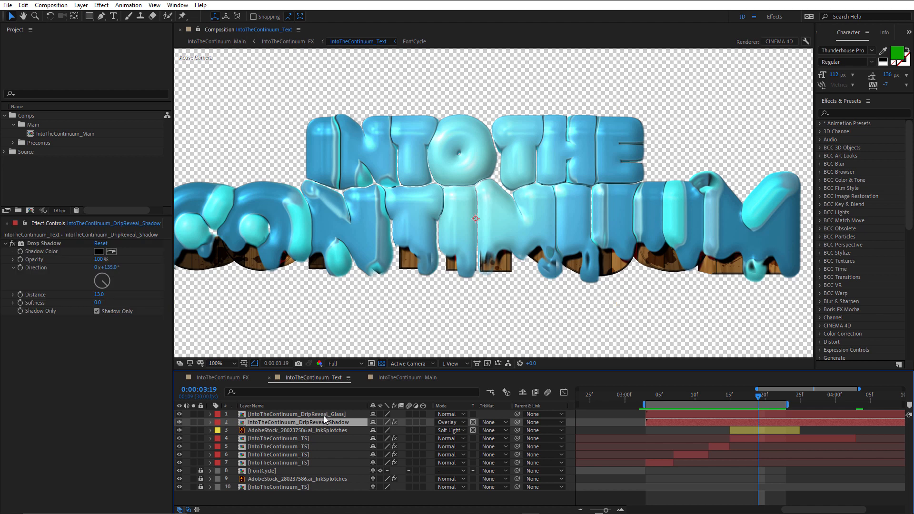
double_click(324, 414)
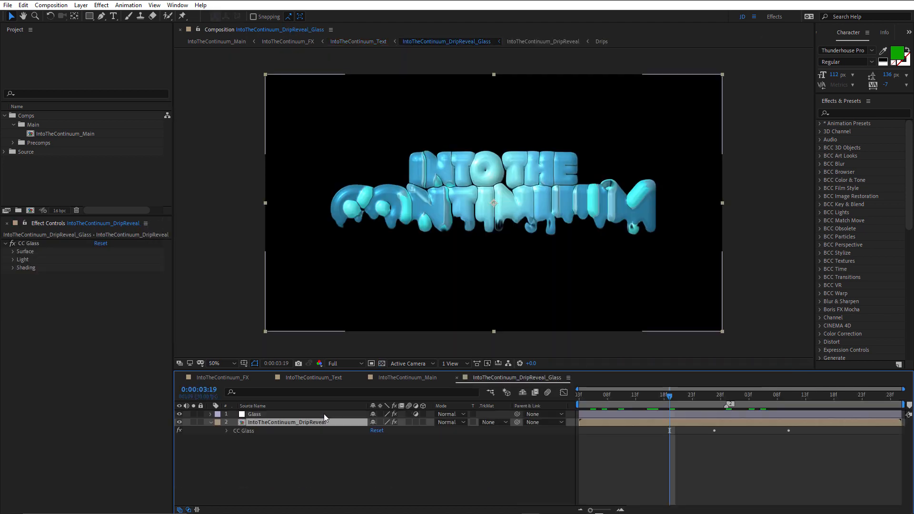
double_click(317, 421)
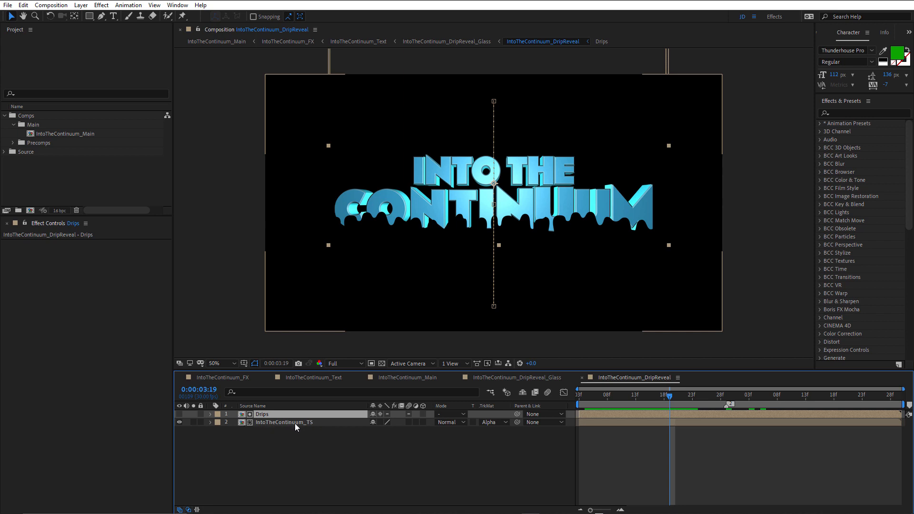
Step: Remove the IntoTheContinuum_TS track matte, show the Drips layer against the transparency grid, and undo the matte and visibility changes
left_click(312, 422)
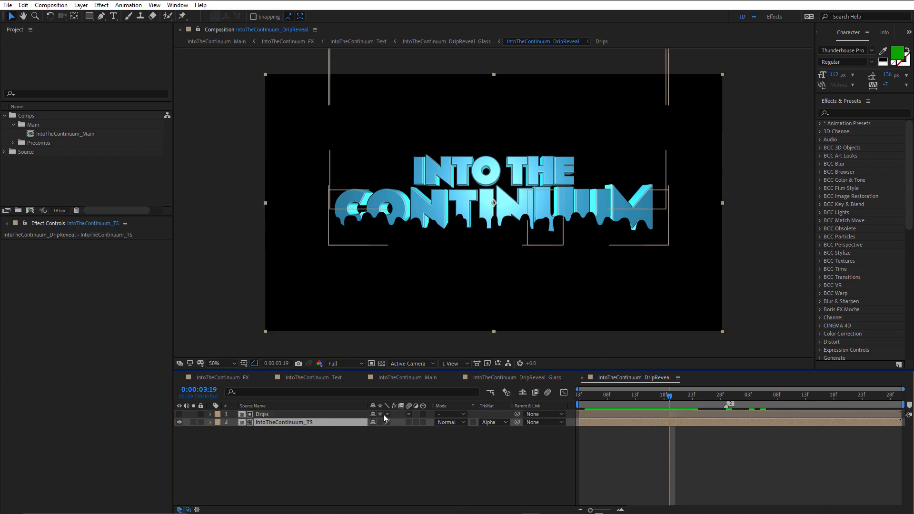
left_click(501, 421)
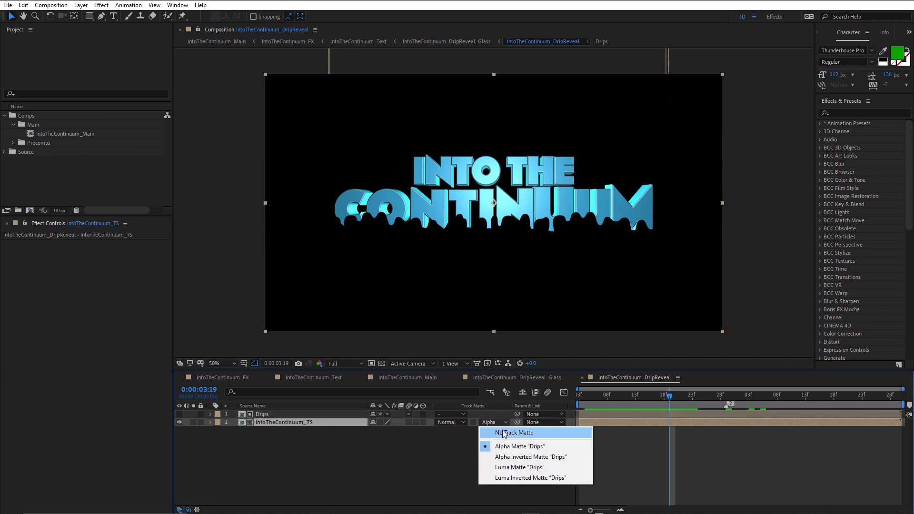
left_click(502, 431)
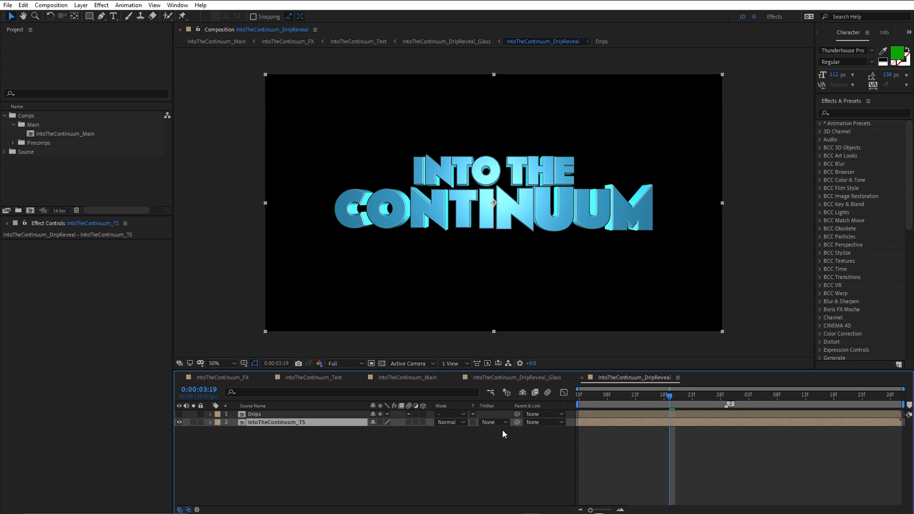
left_click(179, 414)
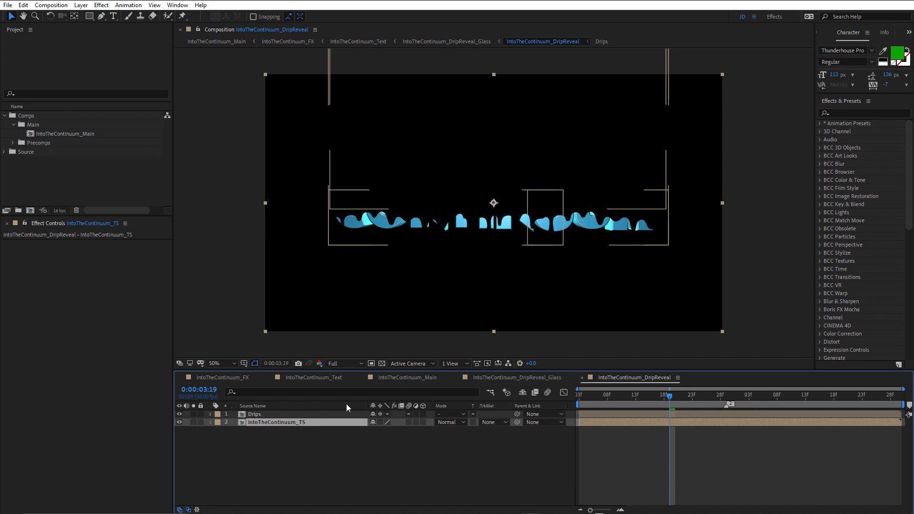
left_click(382, 363)
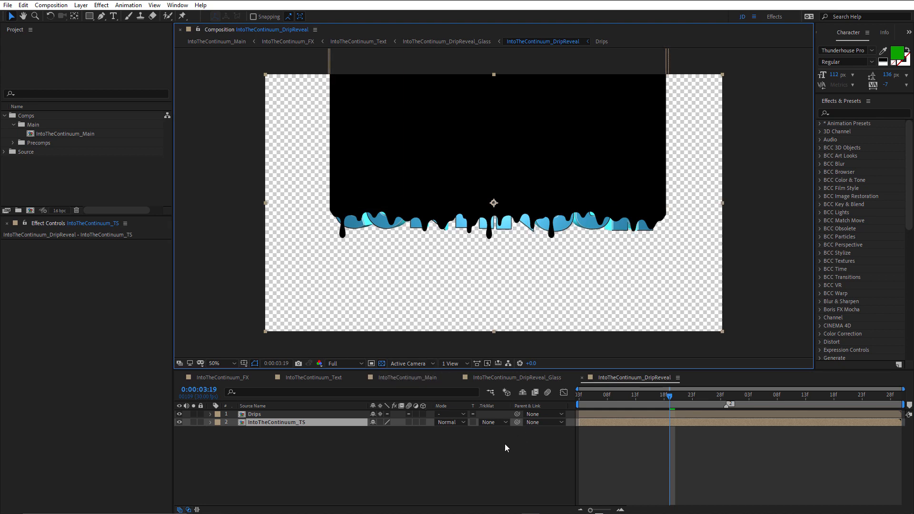
key("ctrl+alt+shift+v")
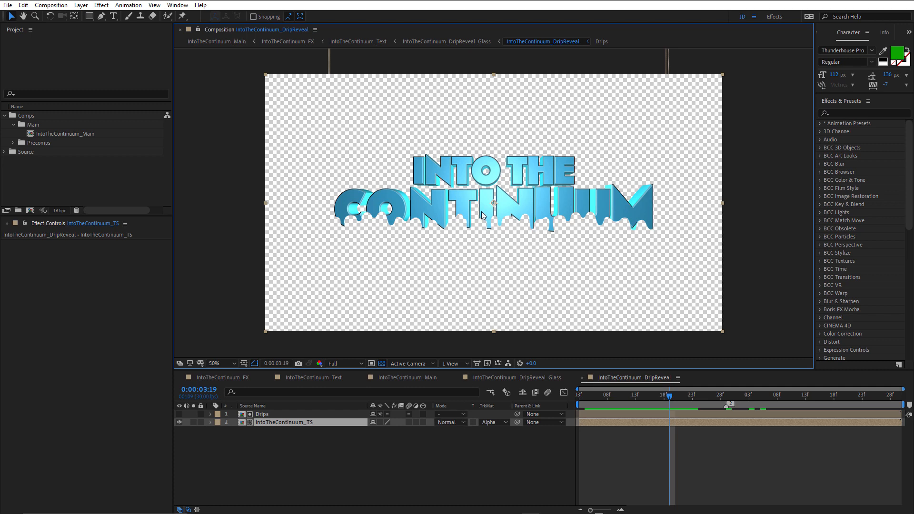
Step: Go to 0:00:03:11 and check the track matte options of IntoTheContinuum_TS without changing the Alpha Matte "Drips" setting
scroll(481, 211, "up", 2)
left_click_drag(587, 399, 627, 420)
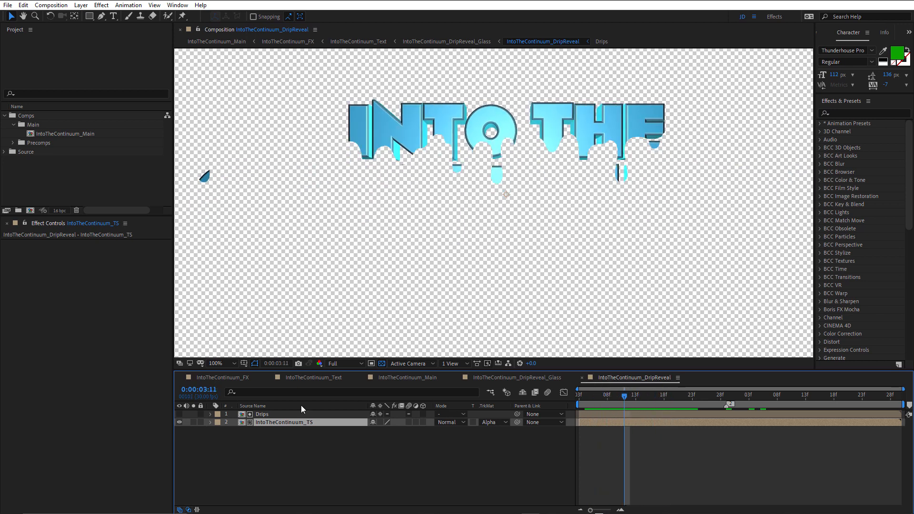
left_click(501, 422)
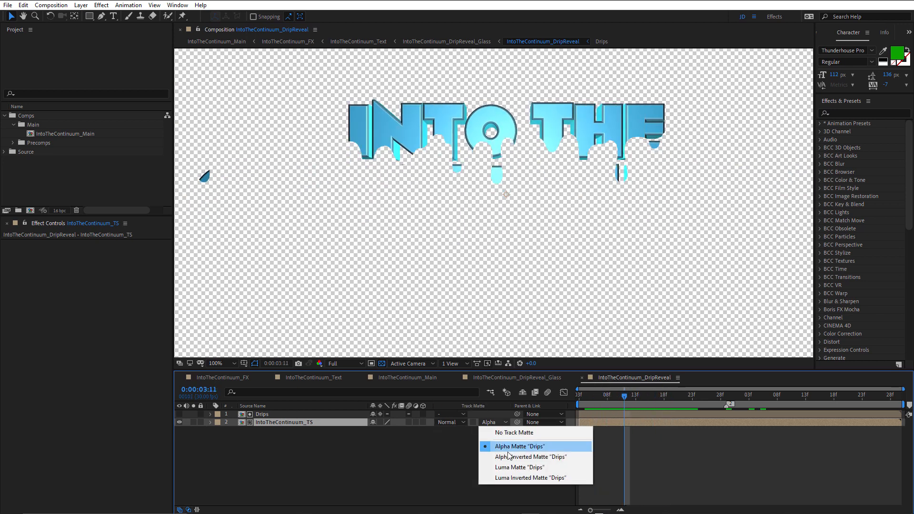
left_click(398, 443)
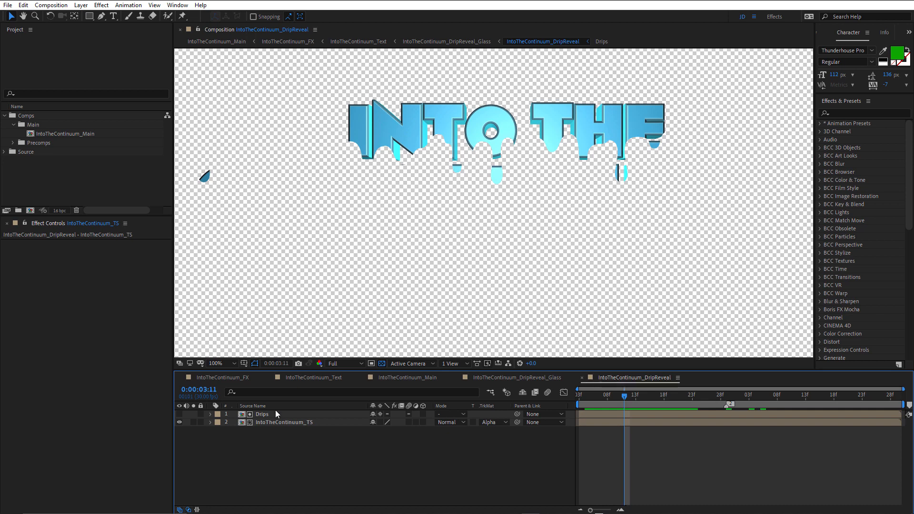
Step: Open the Drips comp and solo AdobeStock_222578520.ai layer 2
double_click(264, 414)
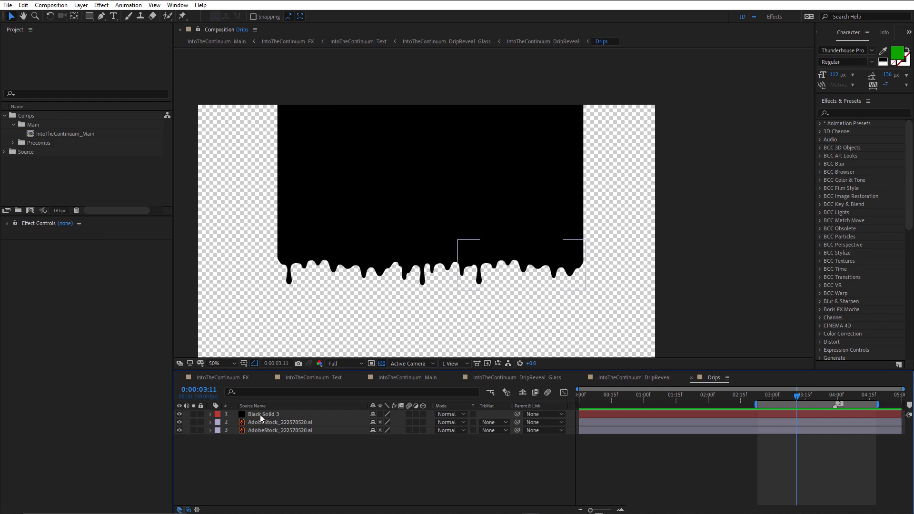
left_click(193, 422)
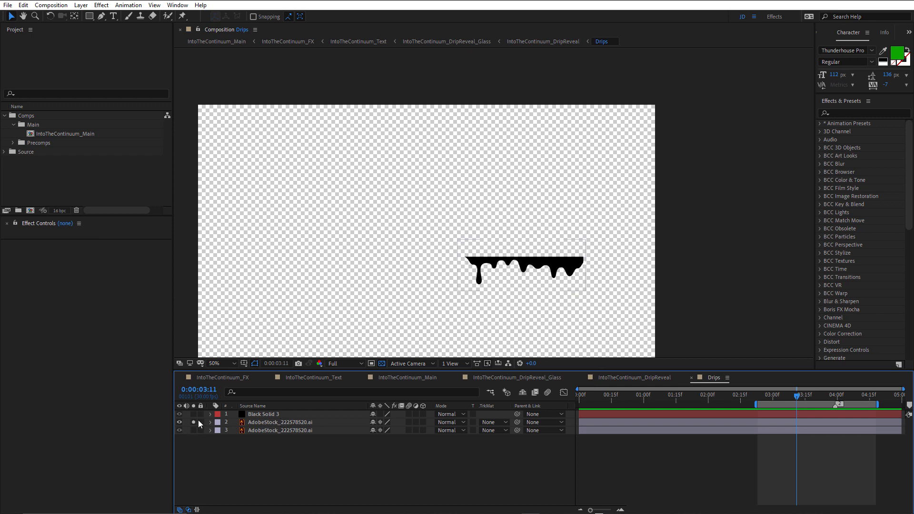
Step: Reveal Mask 1 on AdobeStock_222578520.ai layer 2, set its mode to None to view the full artwork, and undo the change
left_click(261, 422)
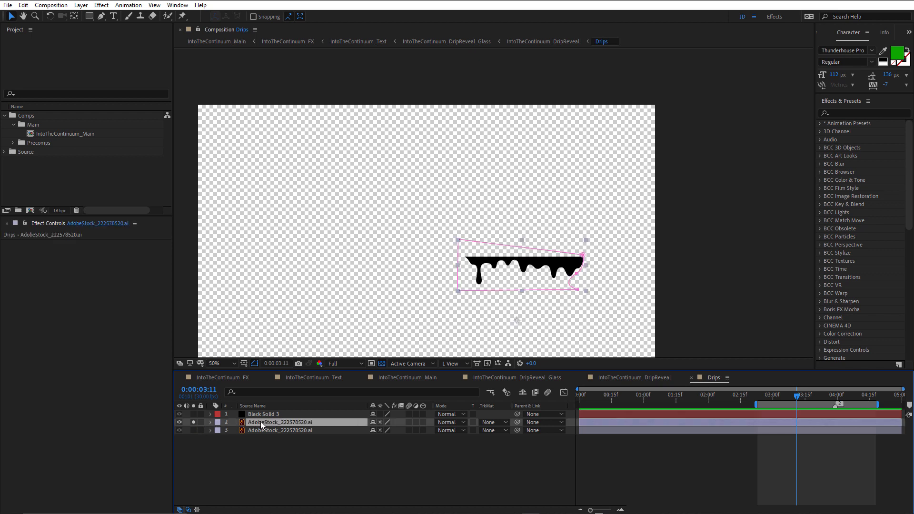
key("m")
left_click(384, 430)
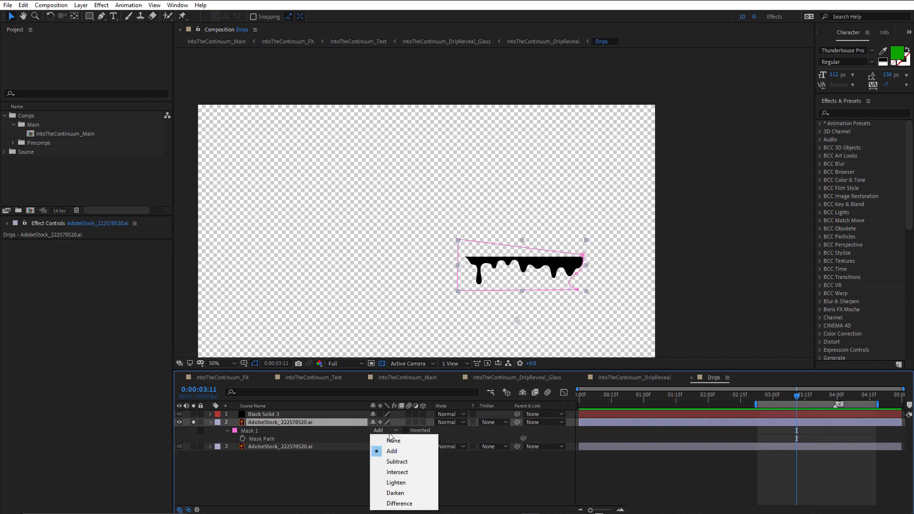
left_click(393, 440)
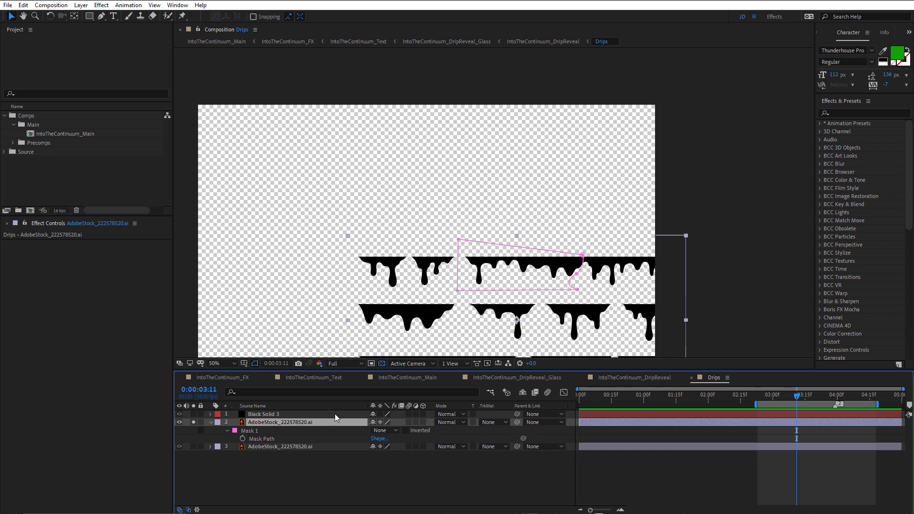
key("ctrl+z")
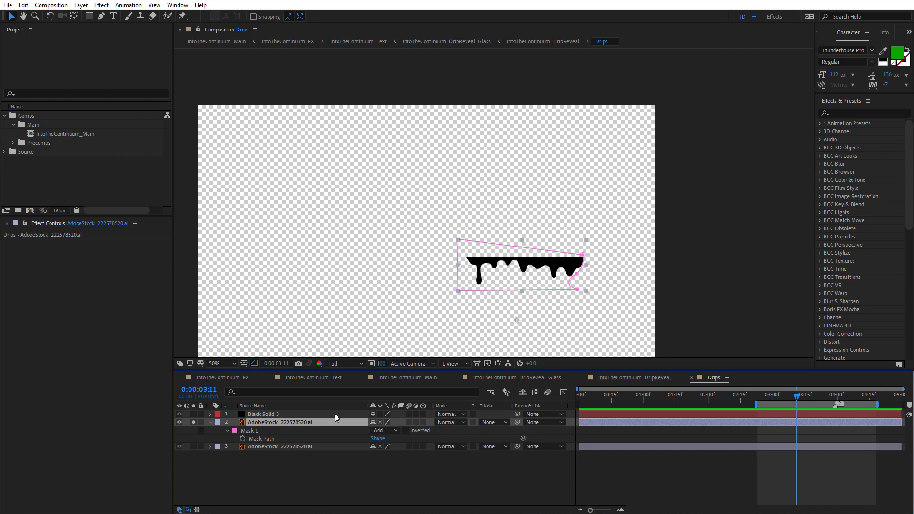
Step: Solo AdobeStock_222578520.ai layer 3 alongside layer 2, shift its mask slightly where the two drip pieces overlap, and undo the shift
left_click(193, 446)
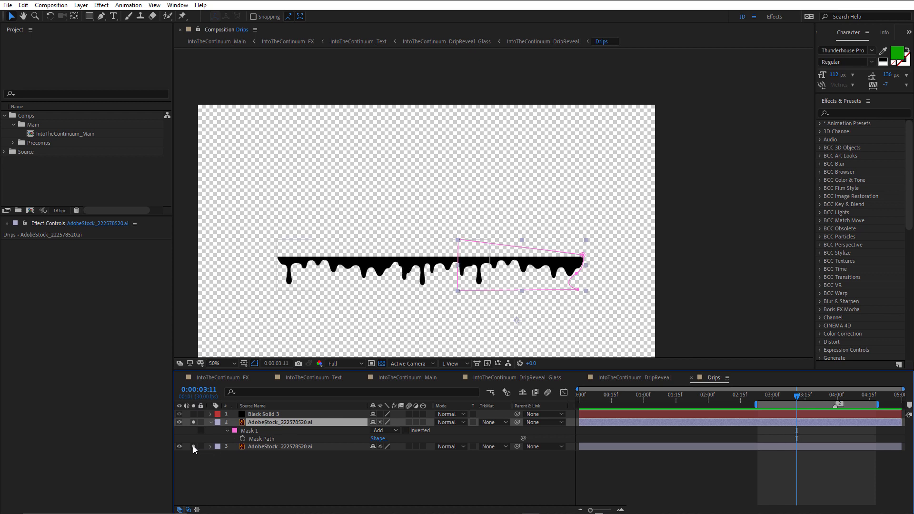
left_click(282, 446)
scroll(505, 266, "up", 2)
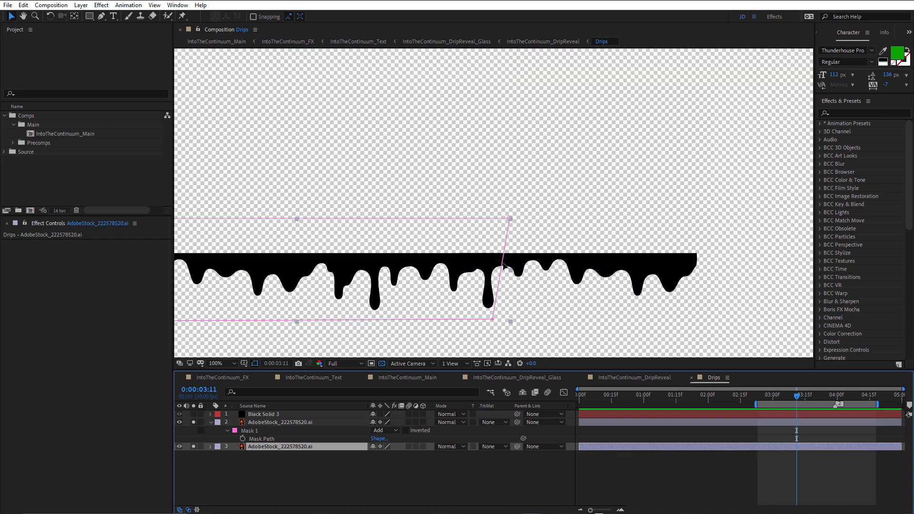
mouse_move(503, 264)
left_mouse_down()
mouse_move(570, 269)
mouse_move(519, 268)
left_mouse_up()
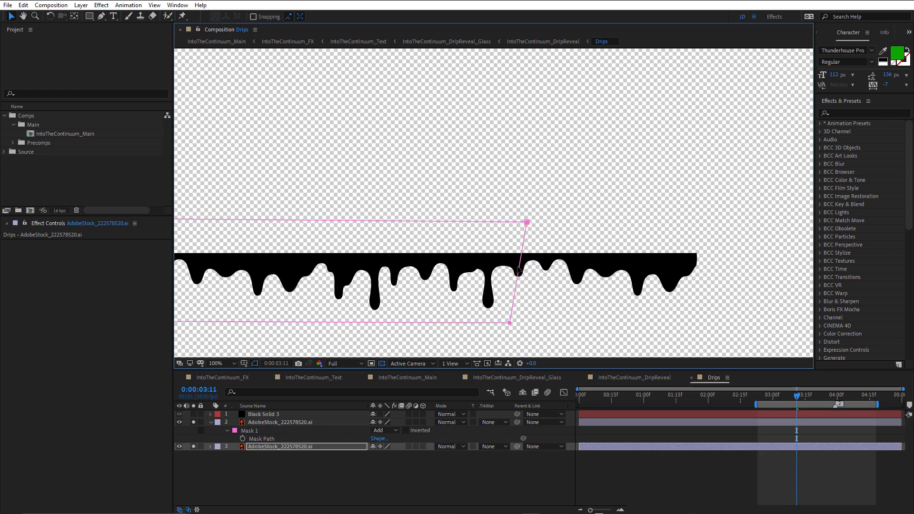
key("ctrl+z")
scroll(497, 247, "down", 1)
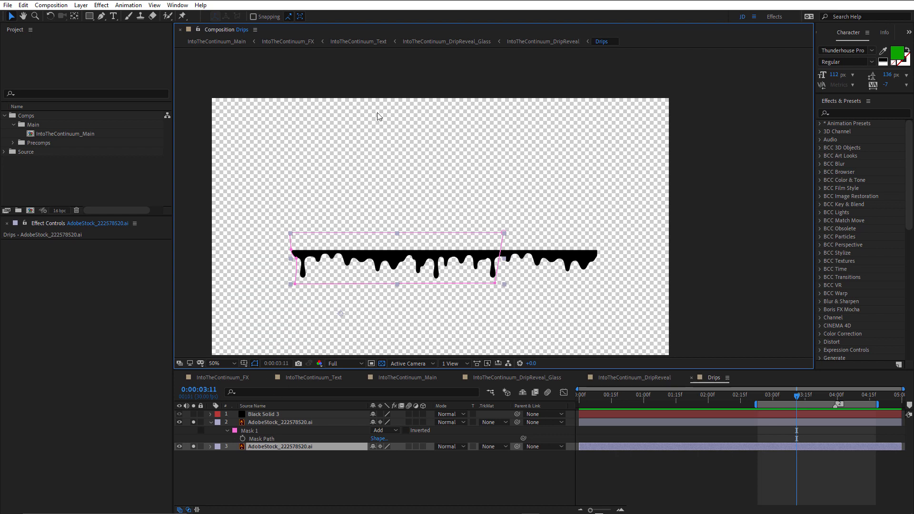
Step: Solo Black Solid 3 together with the two drip layers, then unsolo all three and preview the Drips comp
left_click(257, 414)
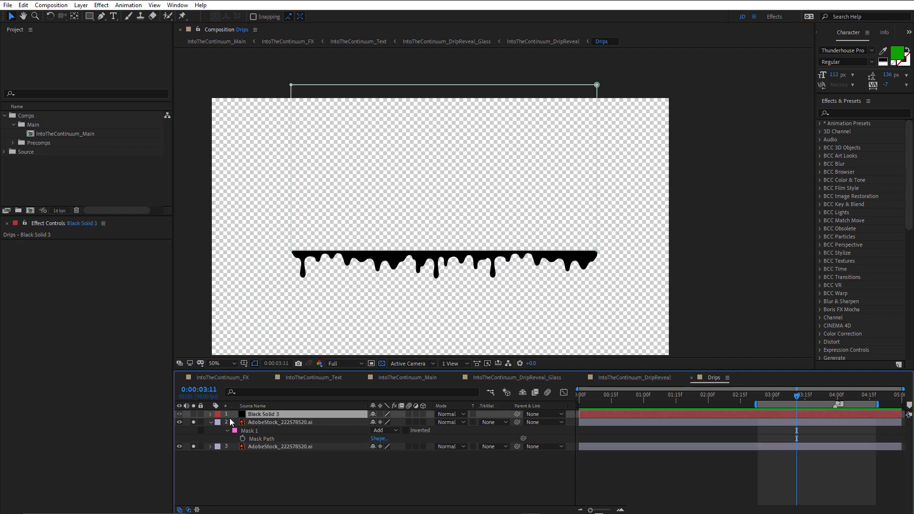
left_click(193, 414)
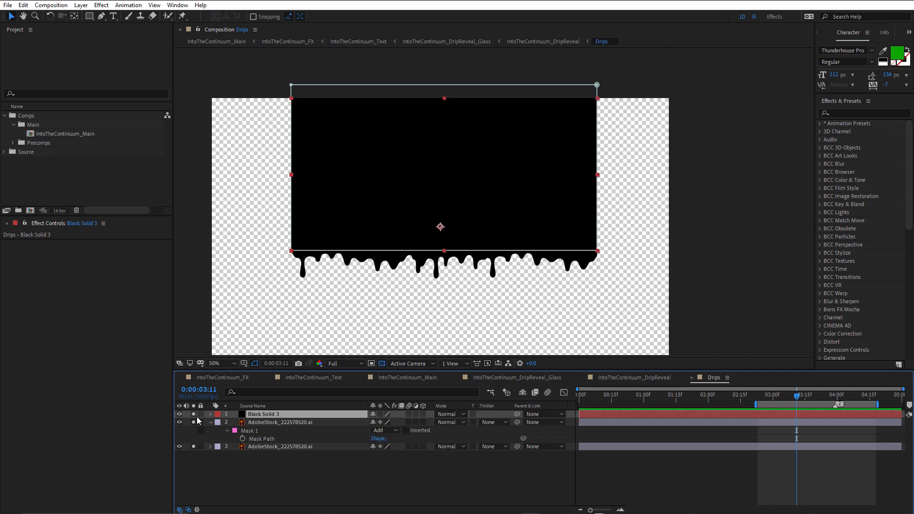
left_click_drag(194, 414, 193, 451)
mouse_move(761, 394)
left_mouse_down()
mouse_move(785, 394)
mouse_move(764, 394)
left_mouse_up()
key("space")
Step: Return to IntoTheContinuum_DripReveal at 0:00:03:14 and switch the Drips layer's visibility on and off again
left_click(649, 377)
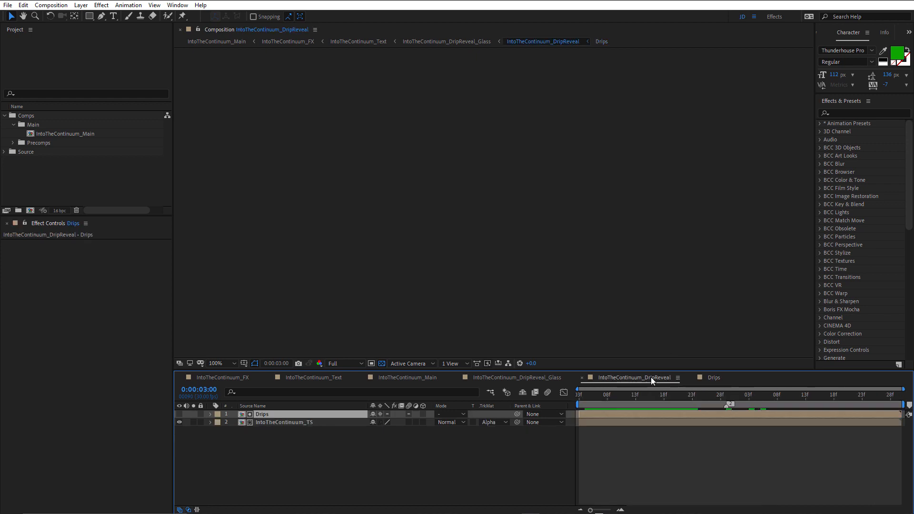
left_click(640, 394)
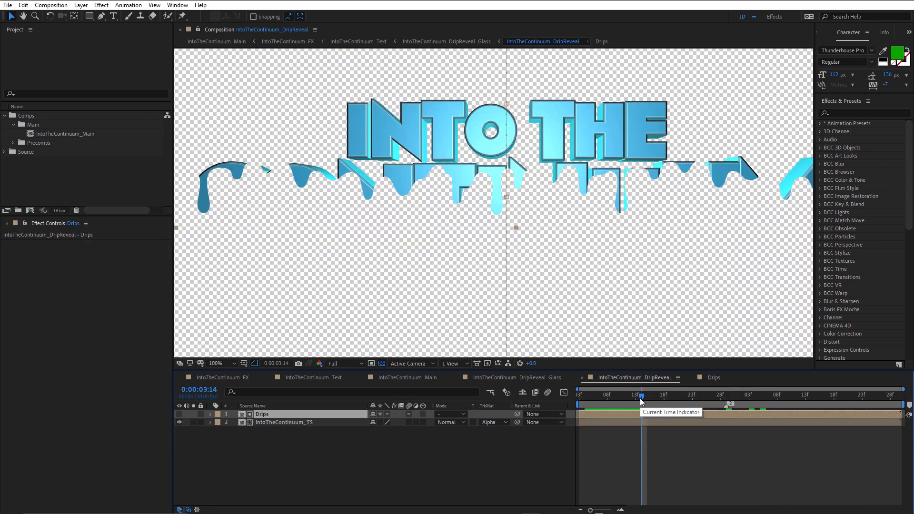
left_click(179, 414)
left_click(180, 414)
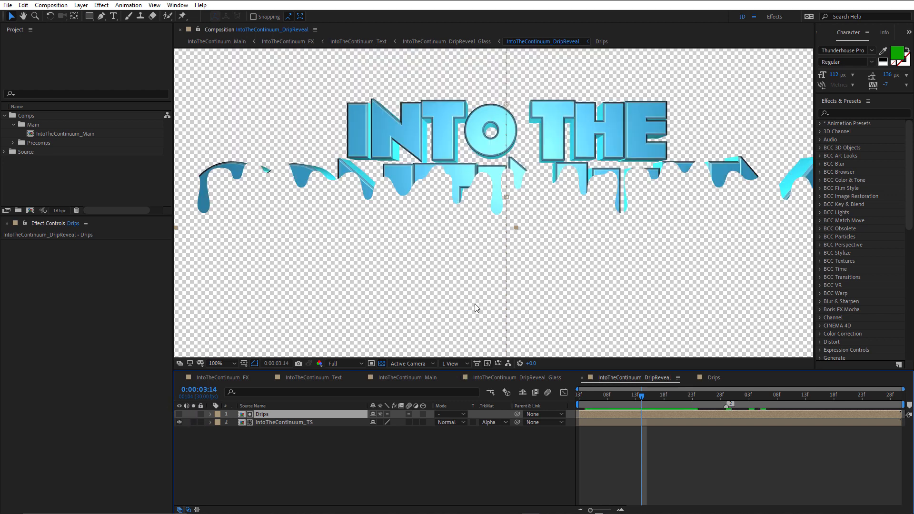
Step: Reveal the Drips layer's Position keyframes and preview their movement from the beginning of the IntoTheContinuum_DripReveal timeline
scroll(493, 266, "down", 2)
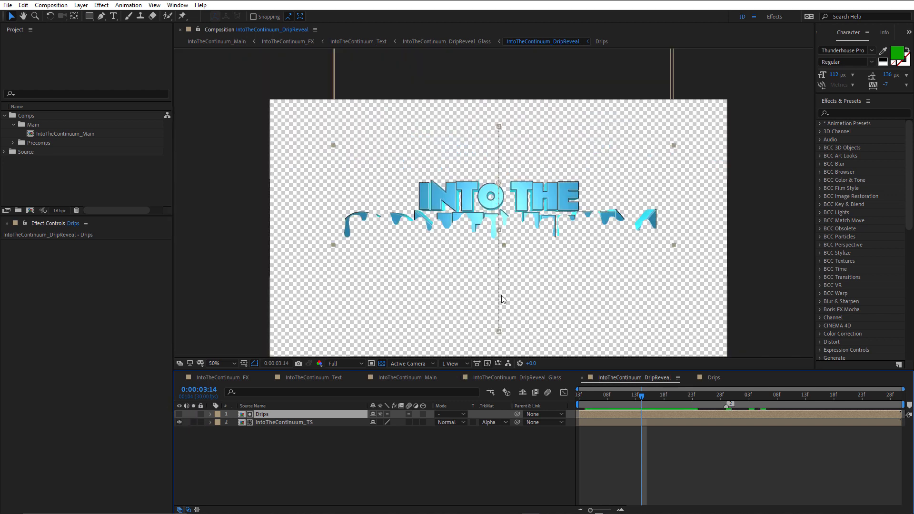
key("p")
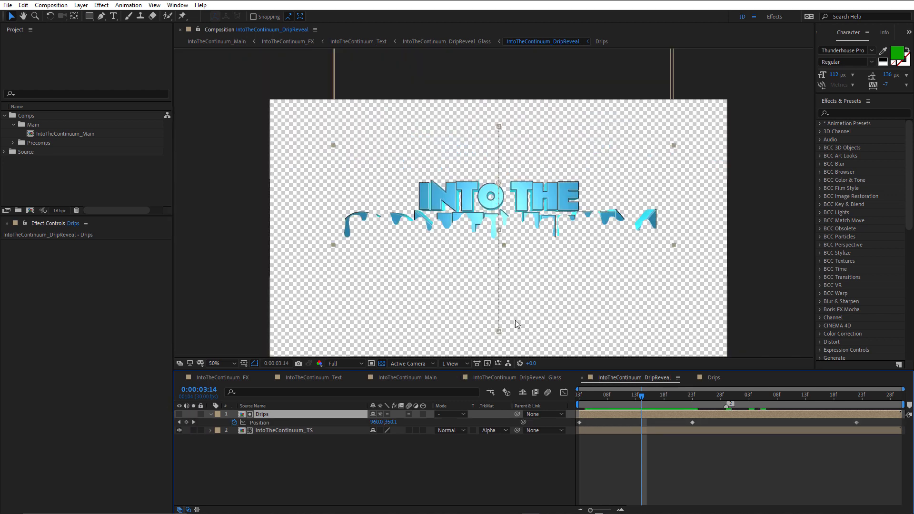
left_click(267, 423)
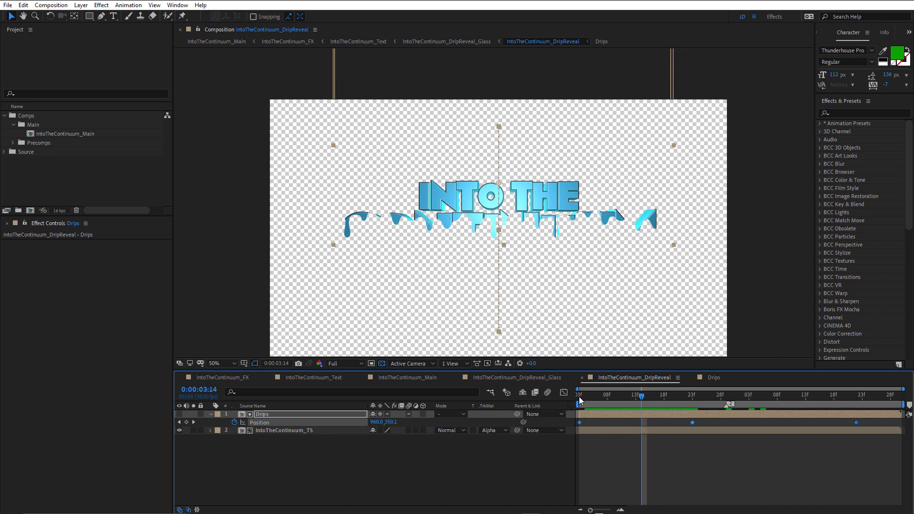
left_click(579, 397)
key("space")
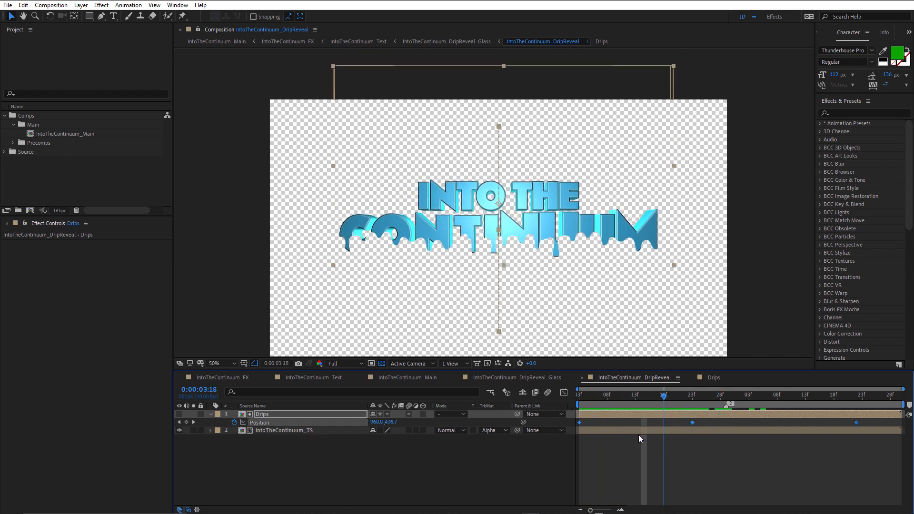
key("space")
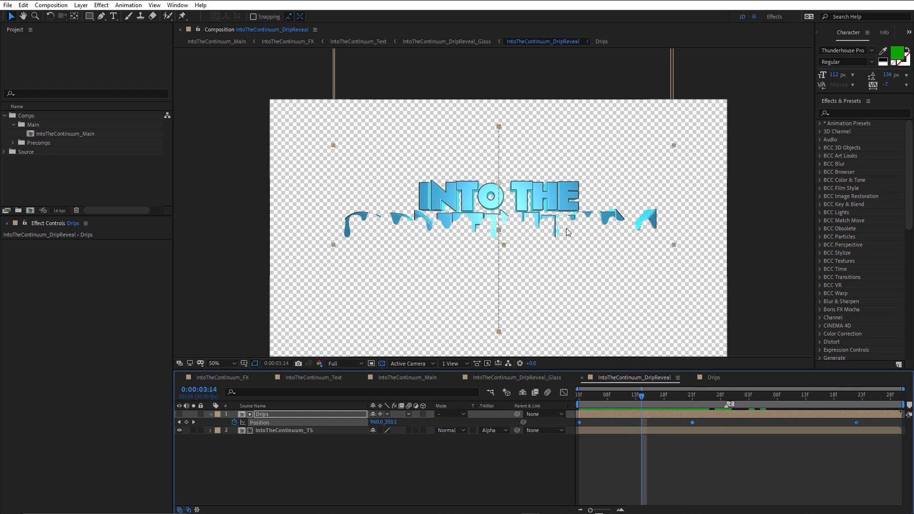
Step: Inspect the drip edges up close, play the whole reveal, and move to 0:00:03:19
scroll(566, 232, "up", 2)
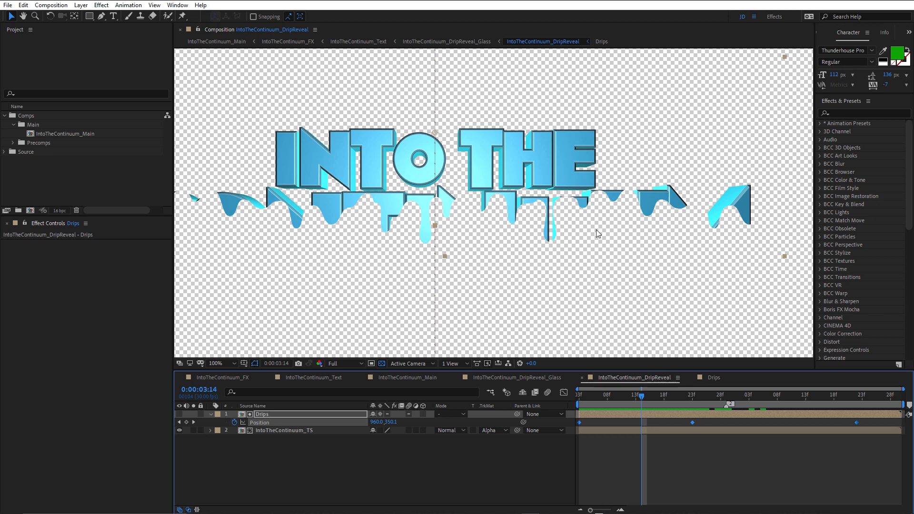
scroll(592, 222, "down", 2)
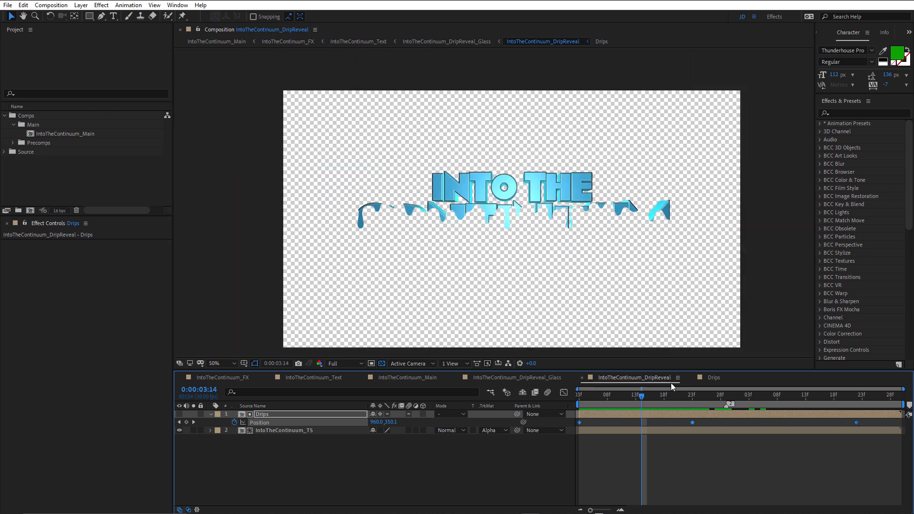
key("space")
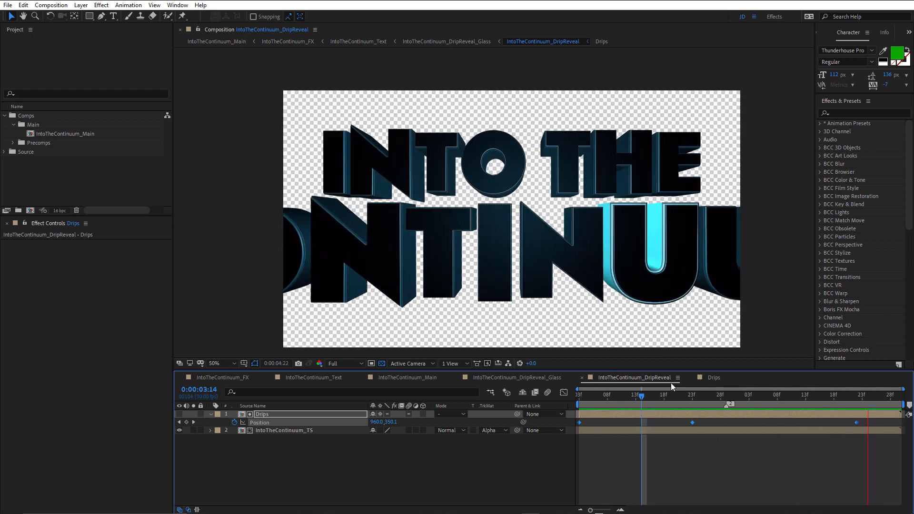
key("space")
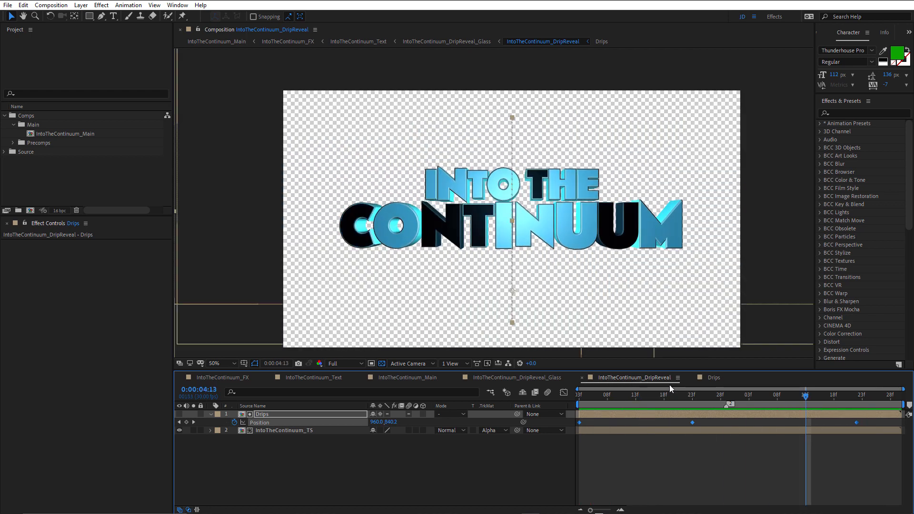
mouse_move(658, 395)
left_mouse_down()
mouse_move(646, 404)
mouse_move(670, 401)
left_mouse_up()
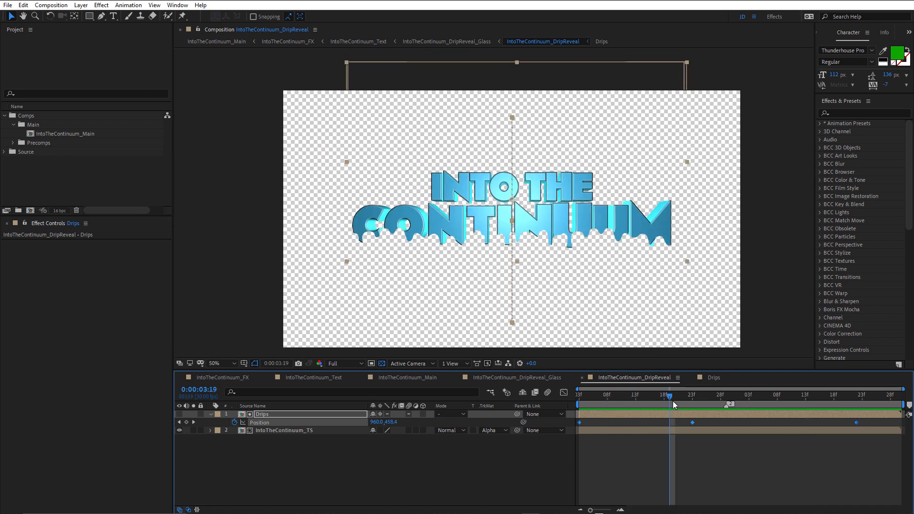
Step: Go up one level in the comp hierarchy to IntoTheContinuum_DripReveal_Glass
key("Tab")
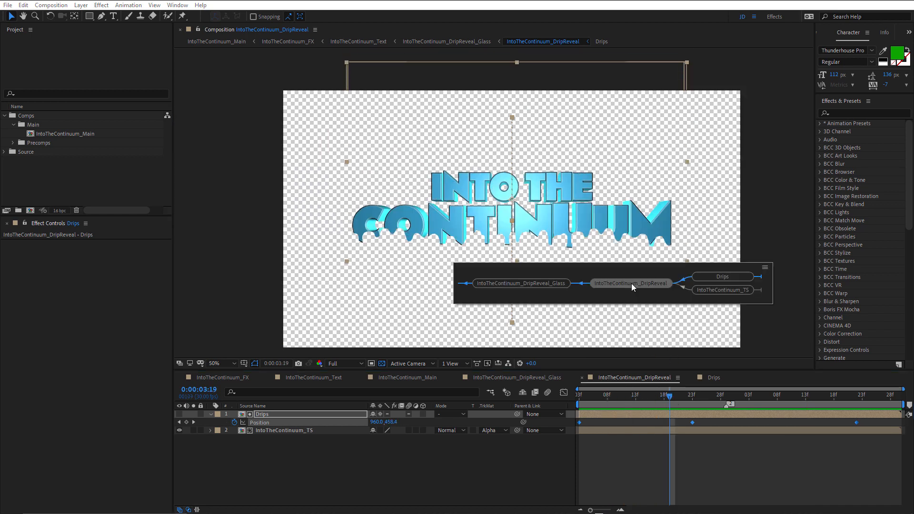
key("Left")
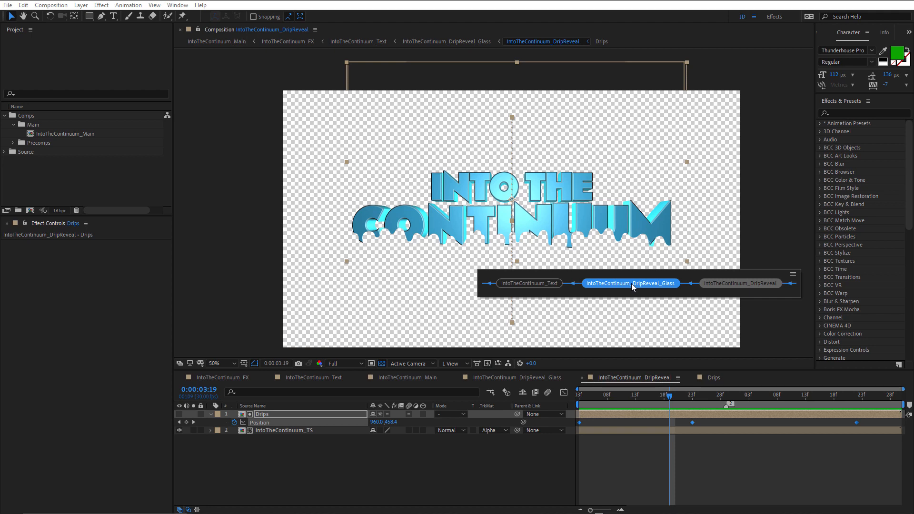
left_click(633, 286)
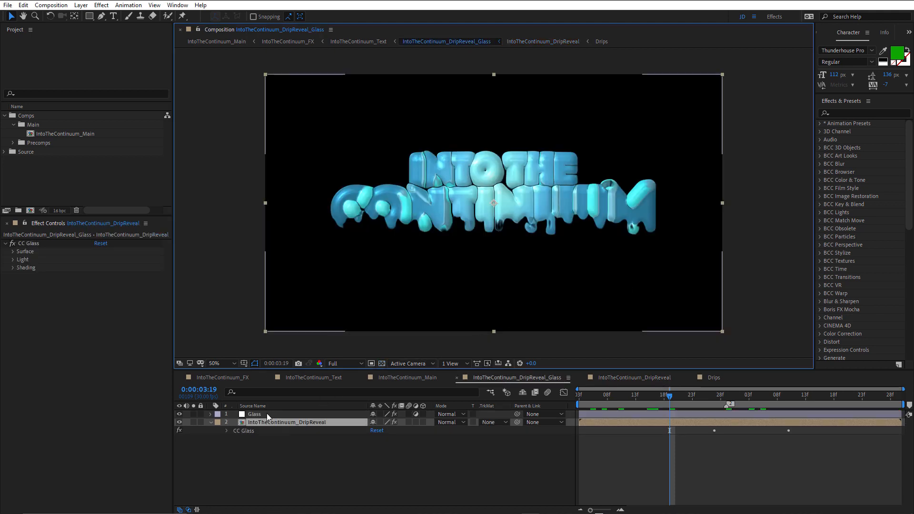
Step: Hide the Glass layer and switch CC Glass on the IntoTheContinuum_DripReveal layer off and on to compare the look
left_click(179, 414)
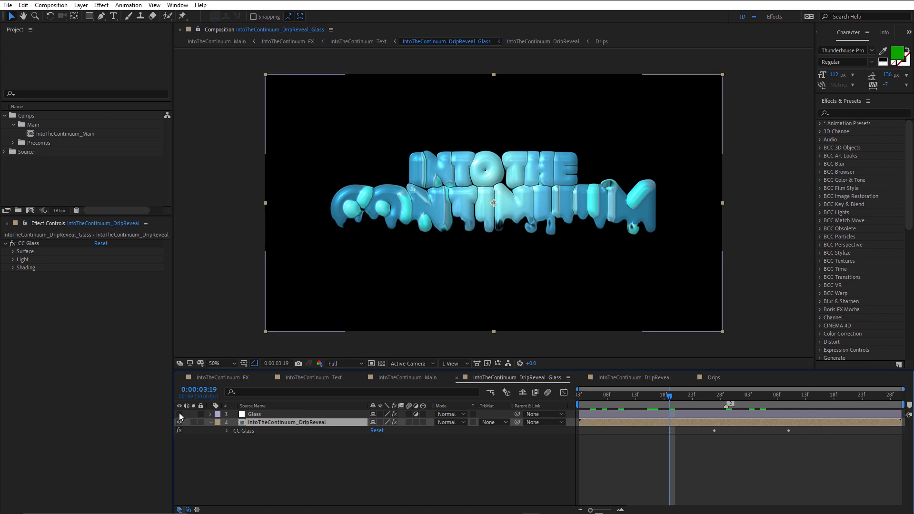
left_click(247, 431)
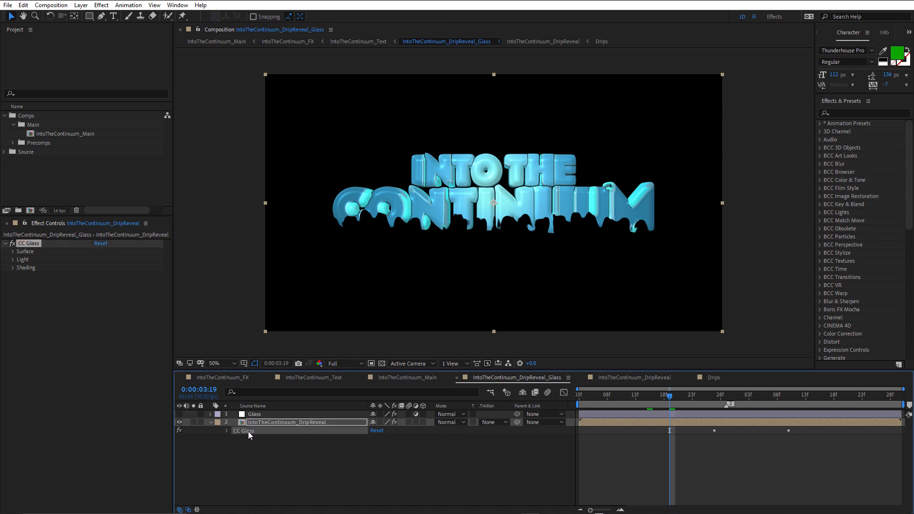
left_click(179, 431)
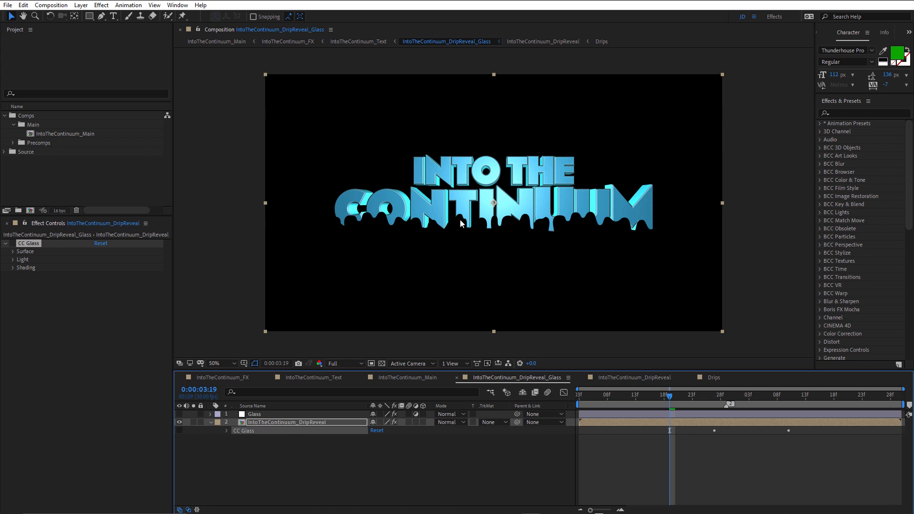
scroll(494, 200, "up", 1)
scroll(494, 200, "down", 1)
left_click(179, 430)
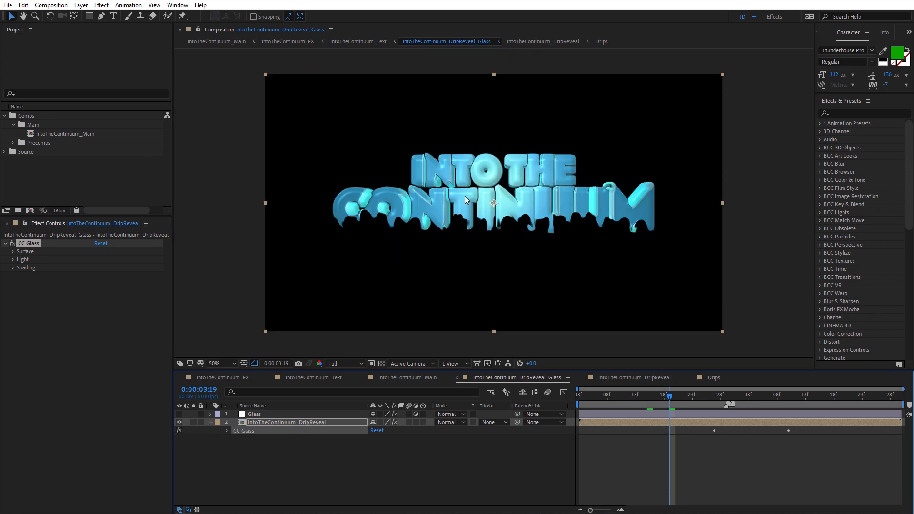
scroll(466, 191, "up", 1)
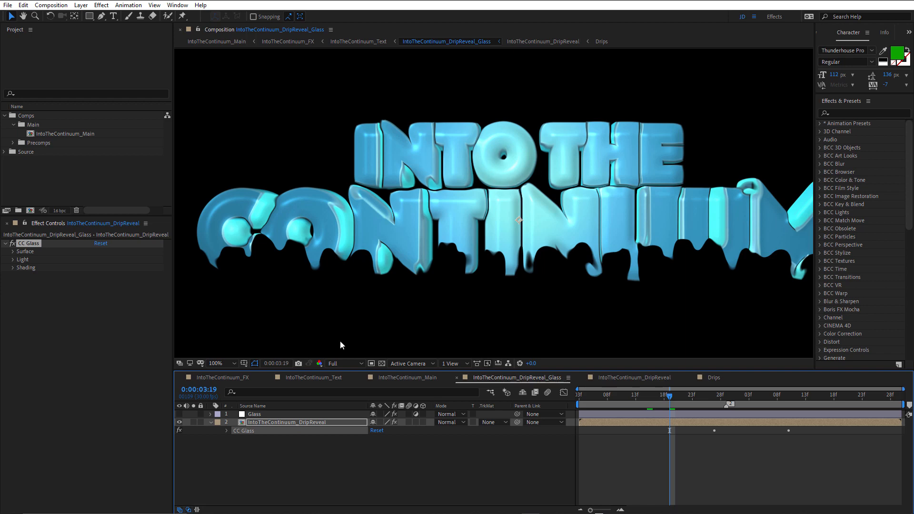
Step: Examine the Glass layer's CC Glass settings and toggle the layer's visibility repeatedly to compare the lettering, leaving it visible
left_click(255, 414)
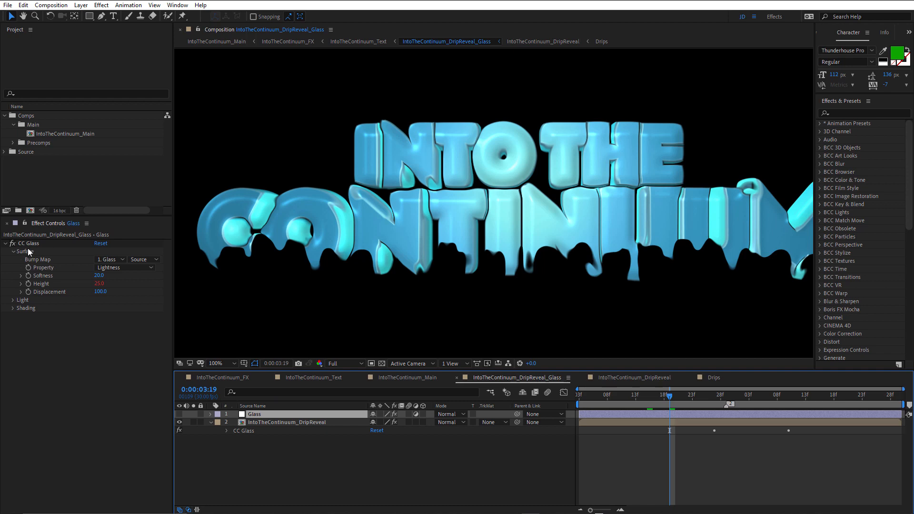
left_click(178, 415)
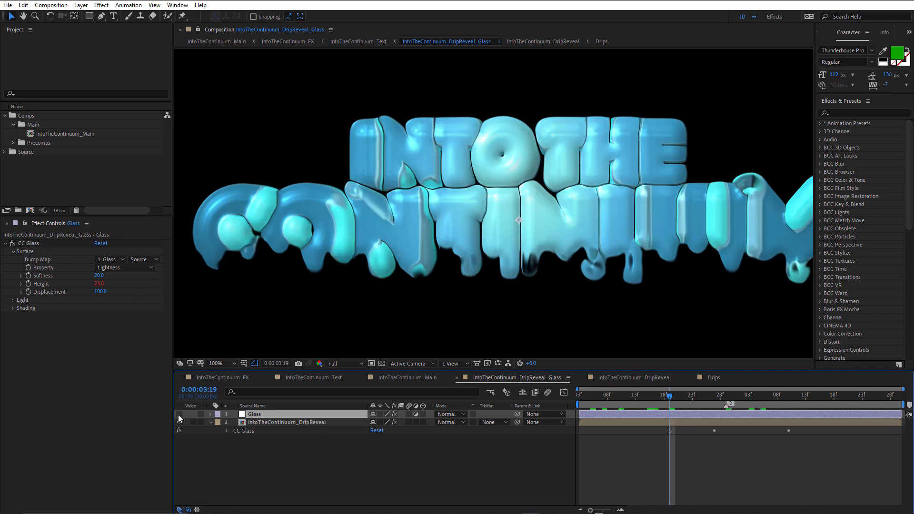
left_click(178, 414)
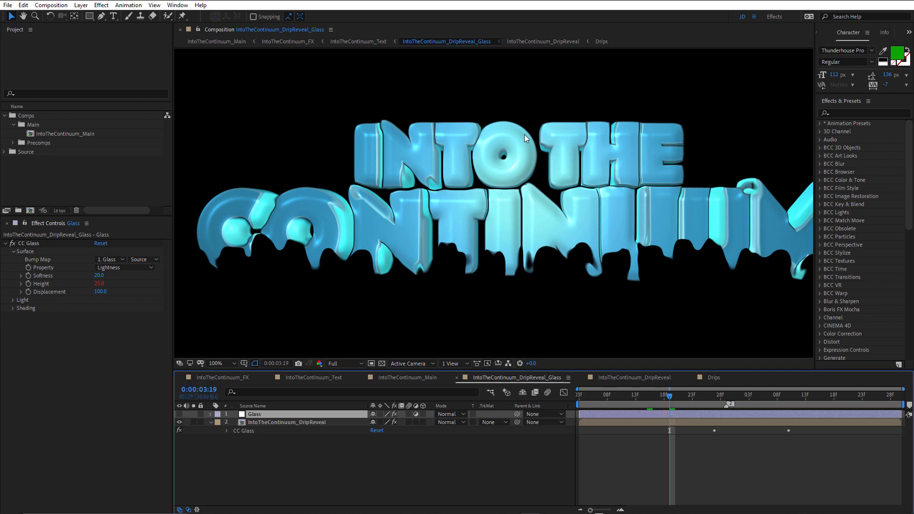
scroll(515, 134, "up", 1)
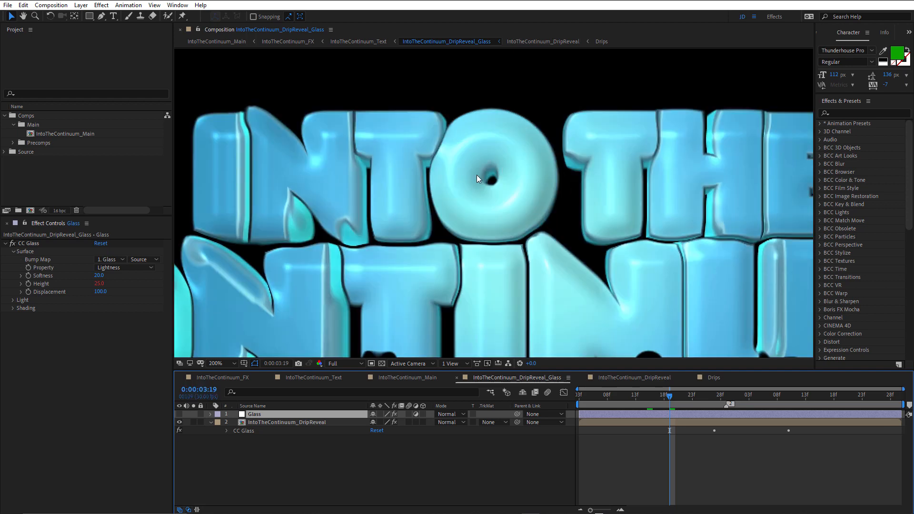
left_click(179, 414)
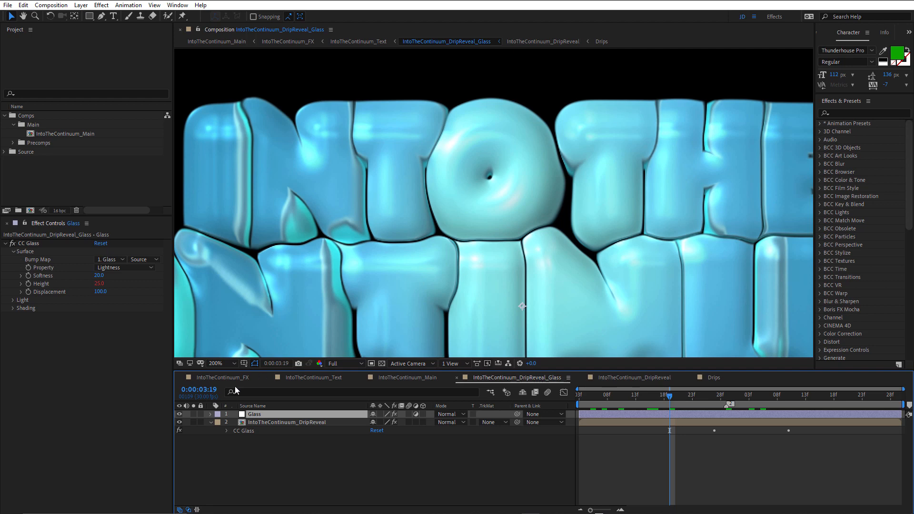
left_click(178, 414)
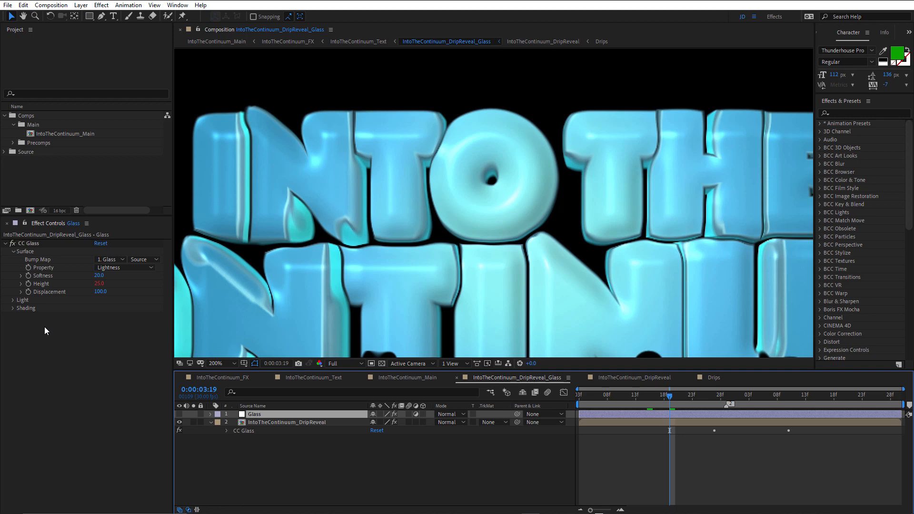
left_click(179, 414)
left_click(179, 414)
left_click(179, 414)
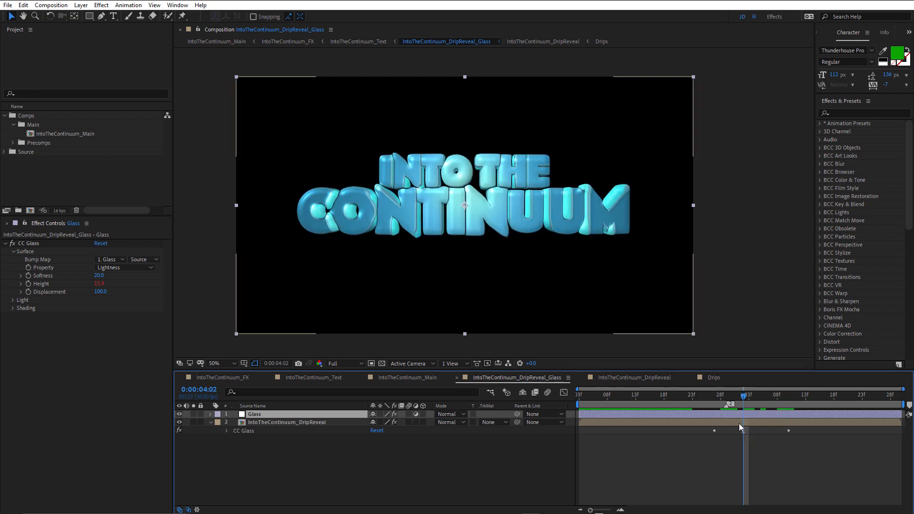
Step: Reveal the CC Glass Height keyframes on IntoTheContinuum_DripReveal and check the frames at 0:00:03:27 and 0:00:04:10
left_click(243, 430)
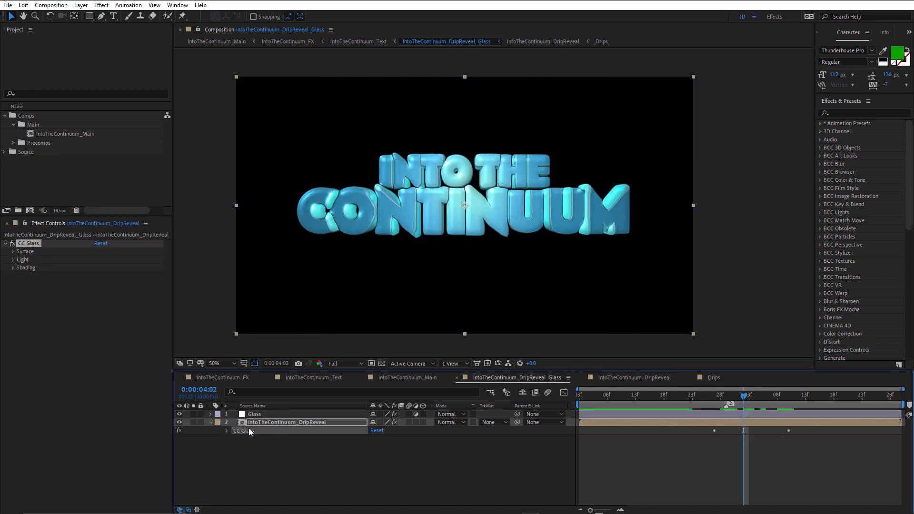
key("u")
key("u")
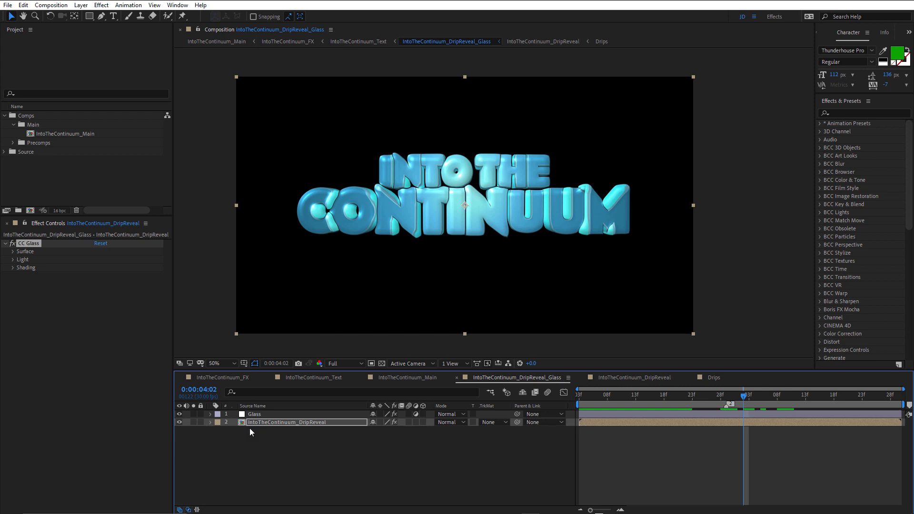
key("u")
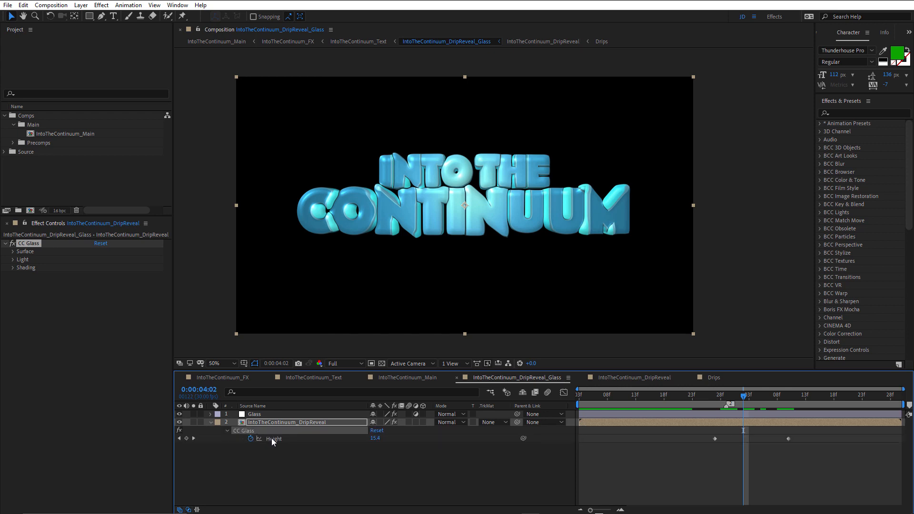
left_click(714, 403)
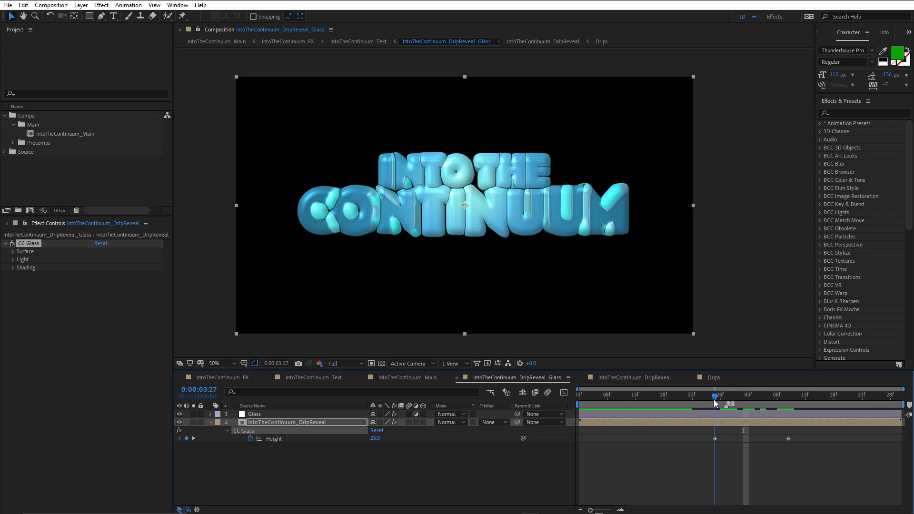
left_click(785, 397)
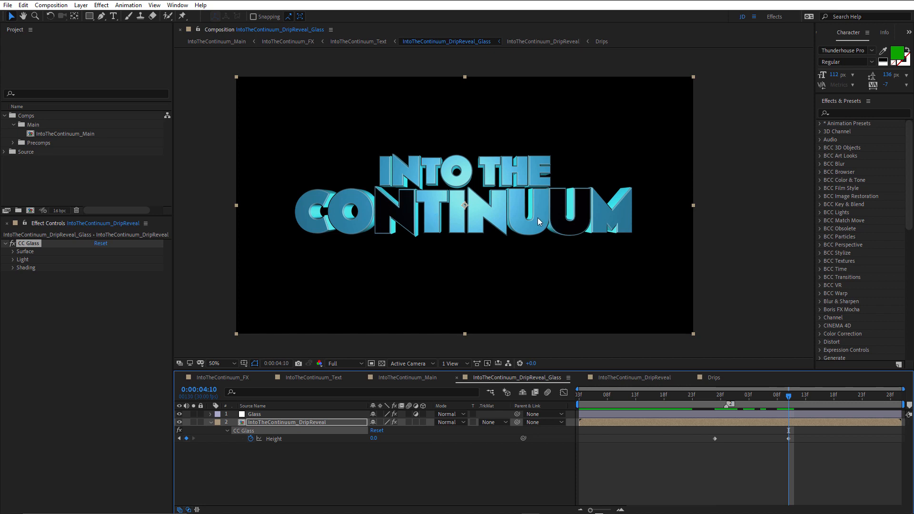
Step: Reveal the Glass layer's CC Glass Height expression and trace its link to the Height property on IntoTheContinuum_DripReveal
left_click(257, 414)
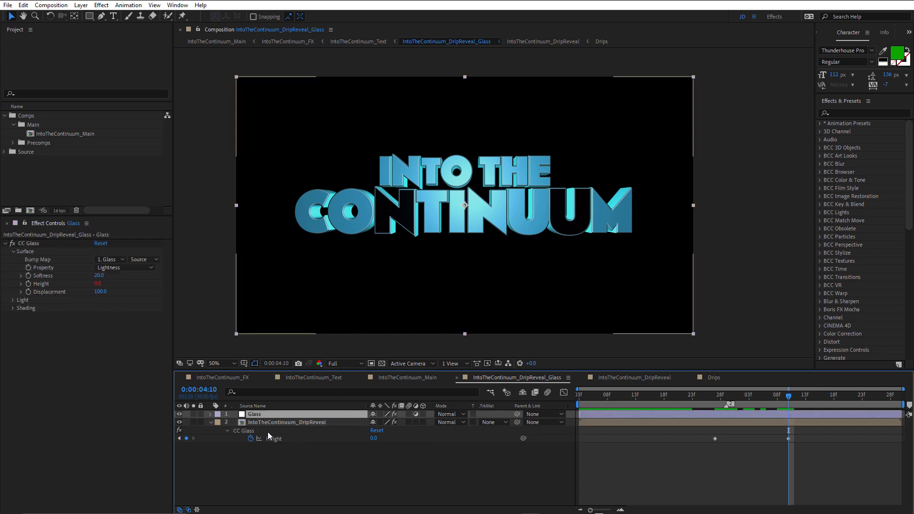
left_click_drag(267, 432, 268, 433)
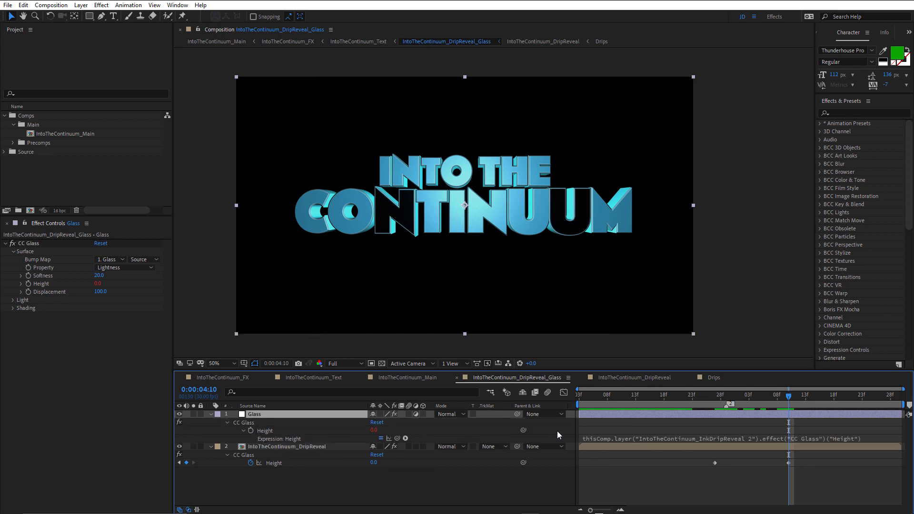
left_click_drag(524, 432, 278, 461)
Step: End the work area at 0:00:04:10 and preview the animated glass transition
left_click_drag(747, 408, 790, 434)
key("n")
key("space")
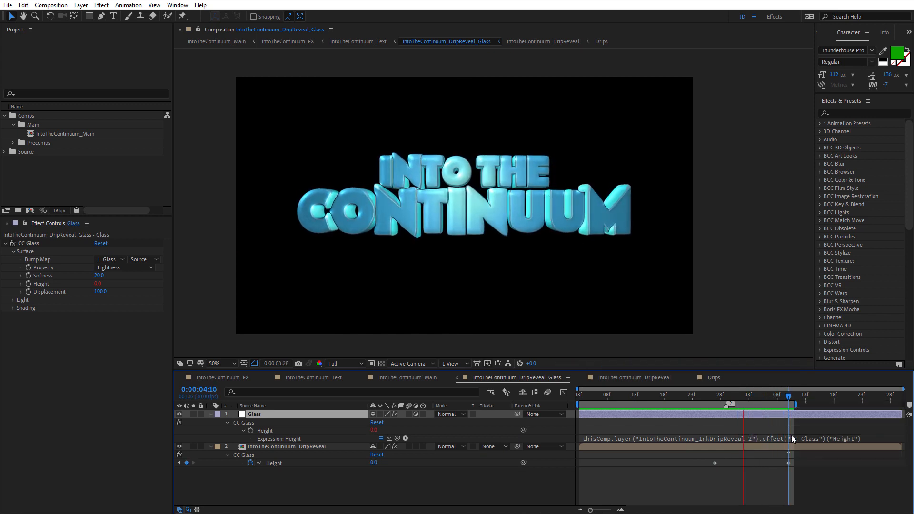
Step: Collapse the revealed properties of both layers and go up to the IntoTheContinuum_Text comp
left_click(355, 445, "ctrl")
left_click(210, 414)
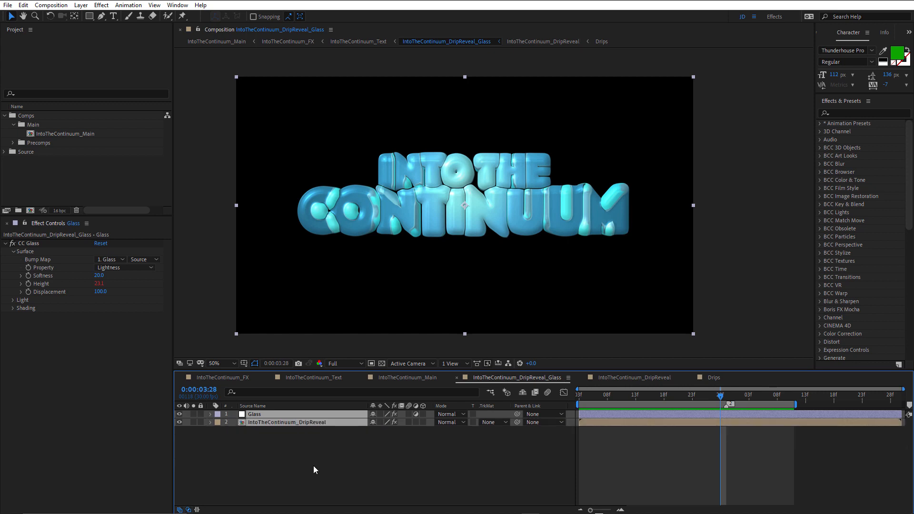
left_click(313, 465)
key("Tab")
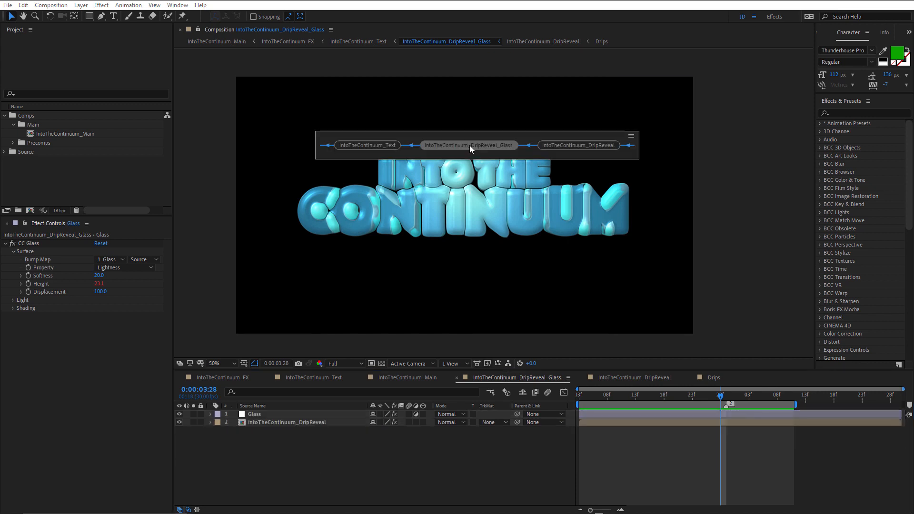
key("Left")
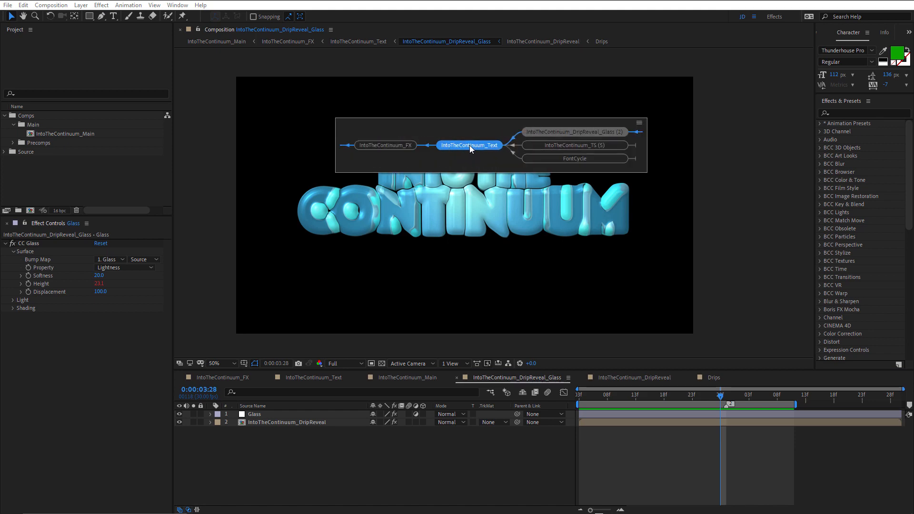
left_click(469, 145)
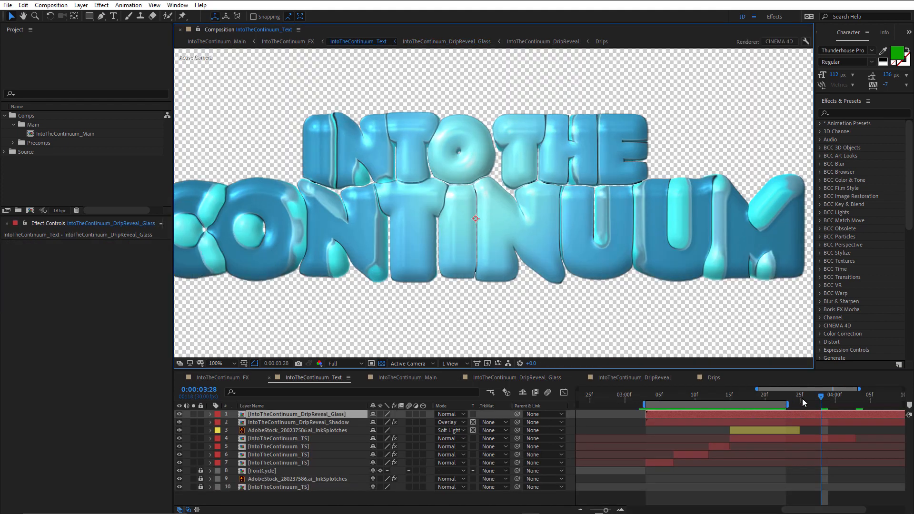
Step: Examine the Drop Shadow settings and shadow edges of IntoTheContinuum_DripReveal_Shadow at 0:00:03:17
left_click_drag(803, 402, 743, 407)
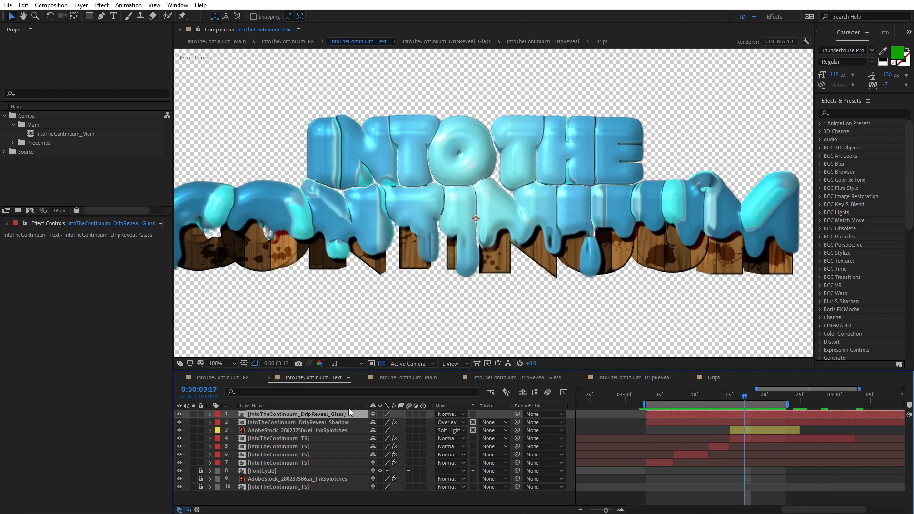
left_click(304, 422)
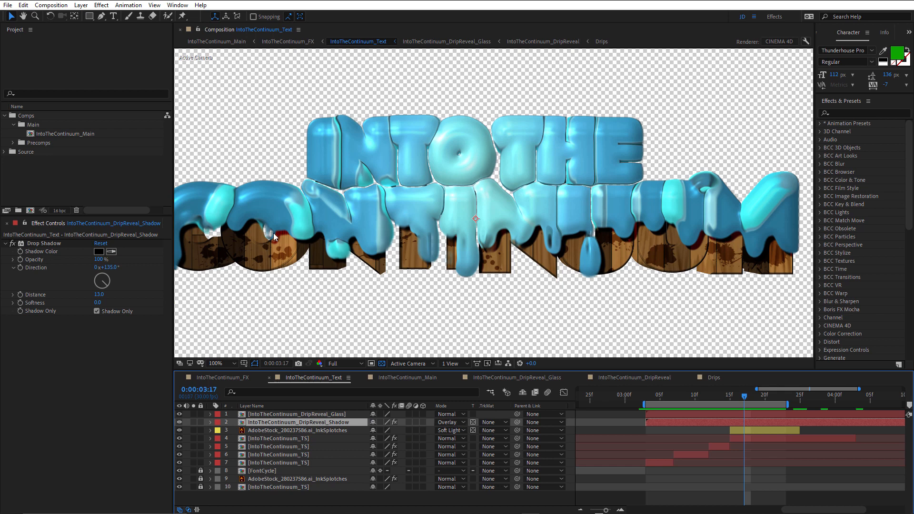
scroll(273, 233, "up", 4)
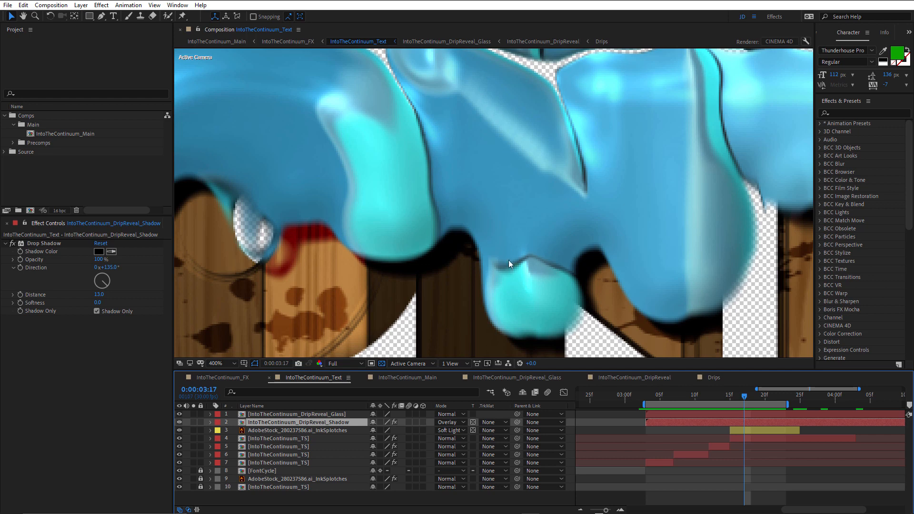
Step: Try the Normal blending mode on IntoTheContinuum_DripReveal_Shadow and undo the change
left_click(453, 421)
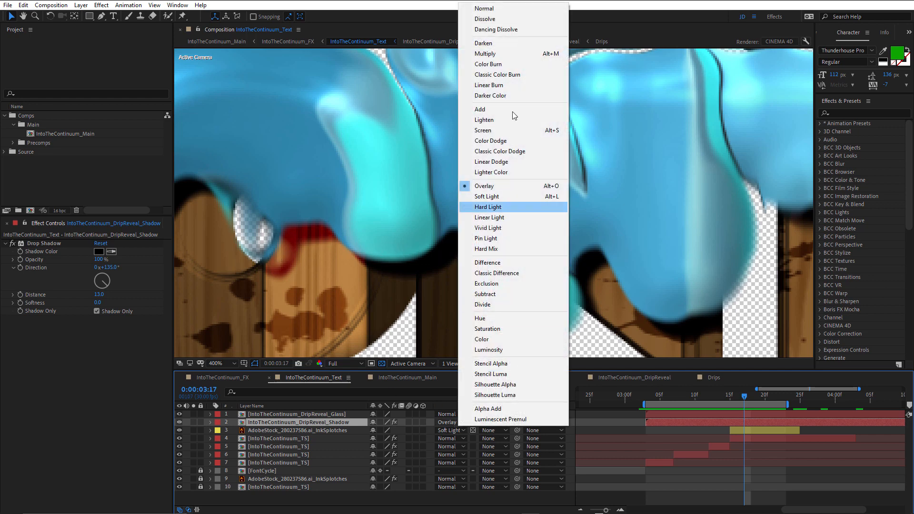
left_click(527, 11)
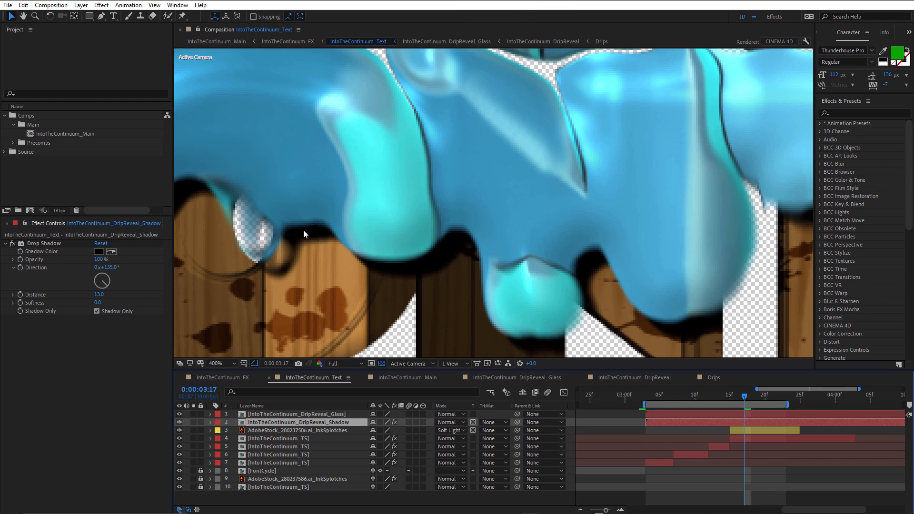
key("ctrl+z")
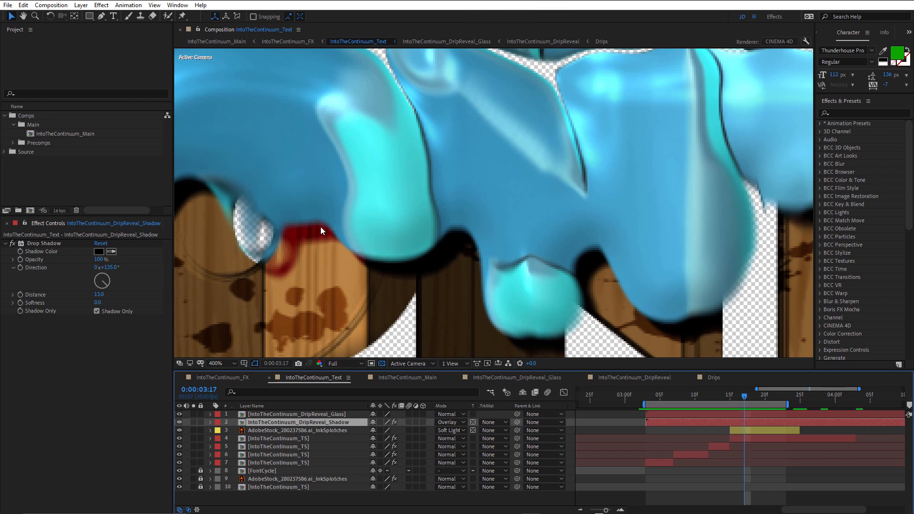
Step: Go up through the IntoTheContinuum_FX comp to IntoTheContinuum_Main, viewing the title at 0:00:04:04
scroll(320, 226, "down", 2)
scroll(590, 236, "down", 2)
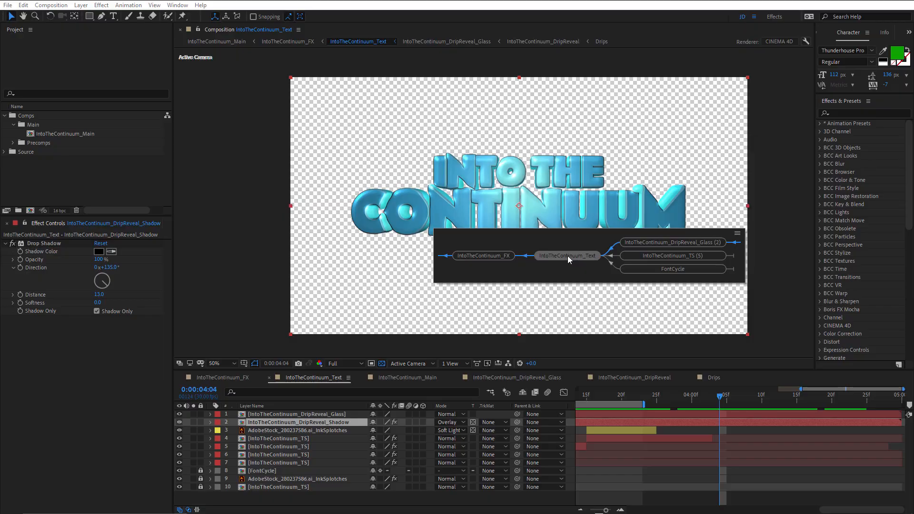
key("Left")
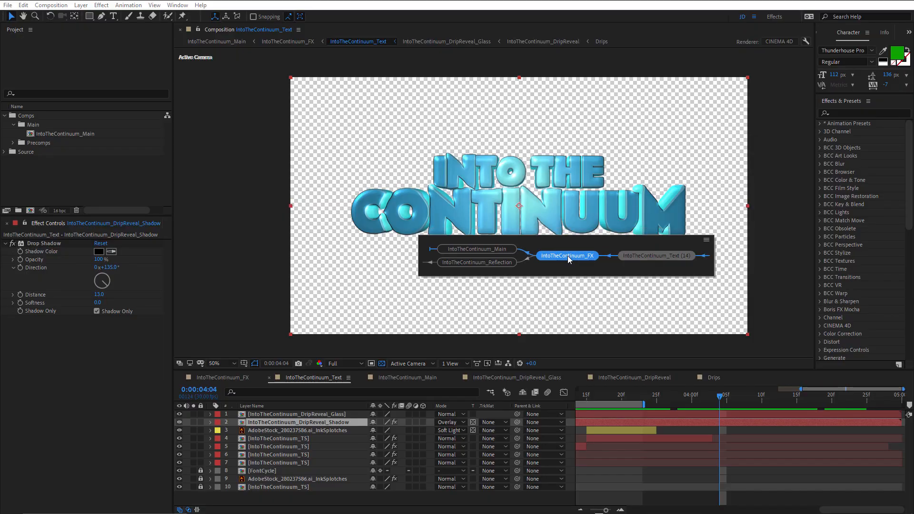
key("Return")
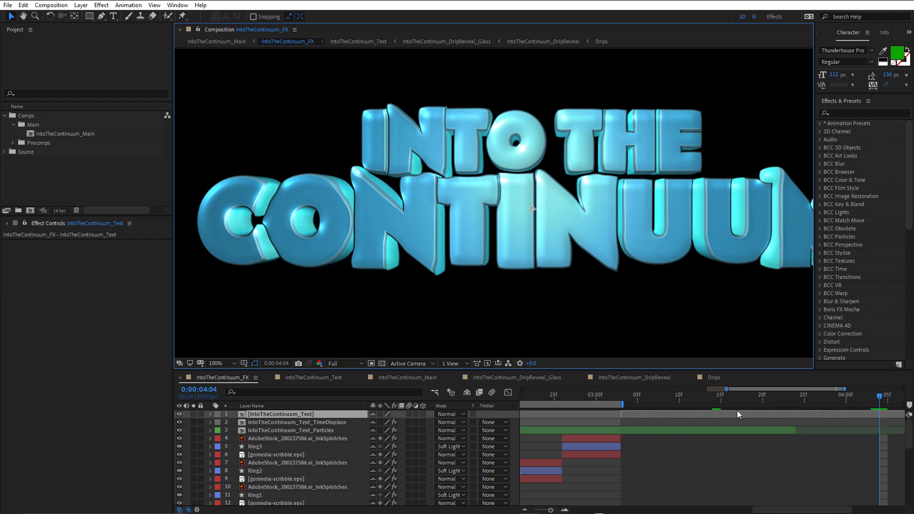
key("Tab")
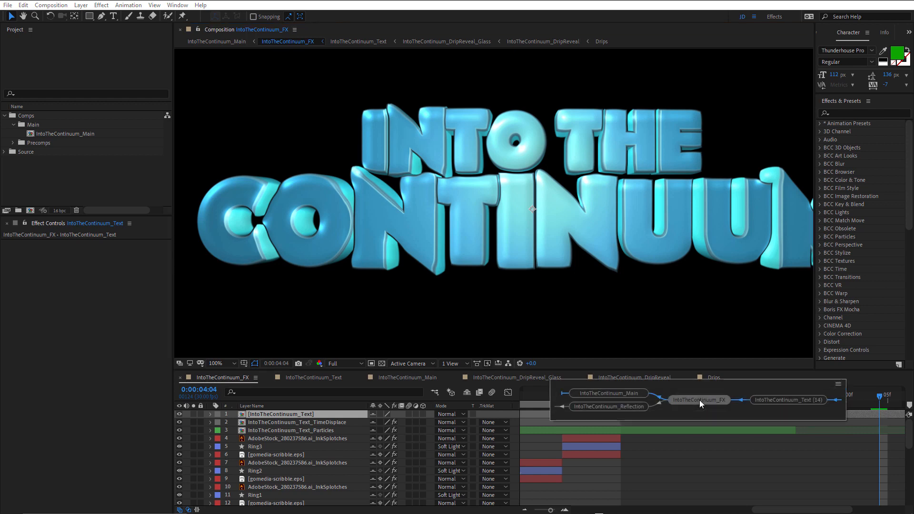
key("Return")
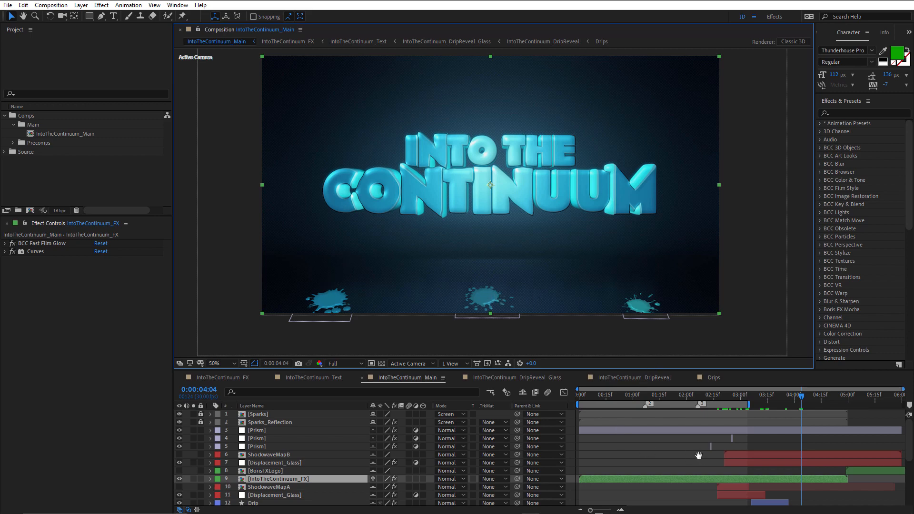
Step: Look through the IntoTheContinuum_Main layer stack and inspect the drips hanging below the lettering at 0:00:03:19
left_click_drag(698, 455, 708, 346)
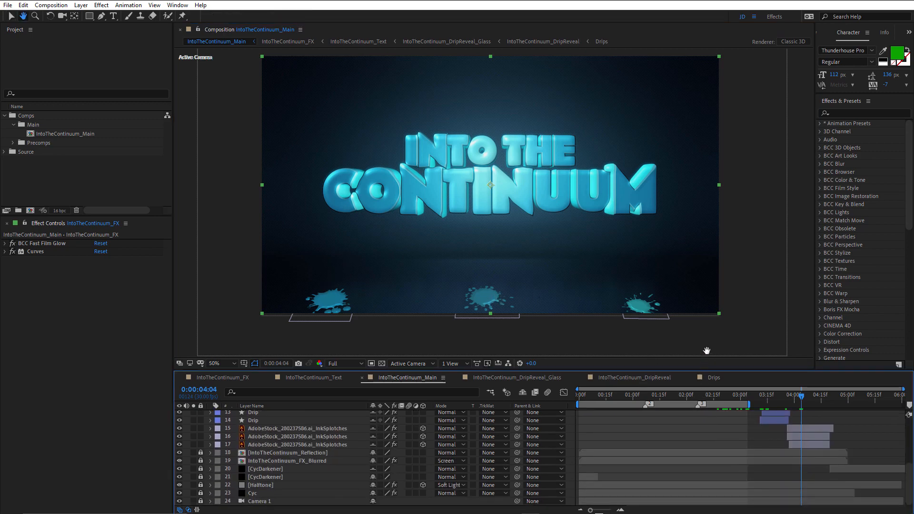
scroll(257, 464, "up", 2)
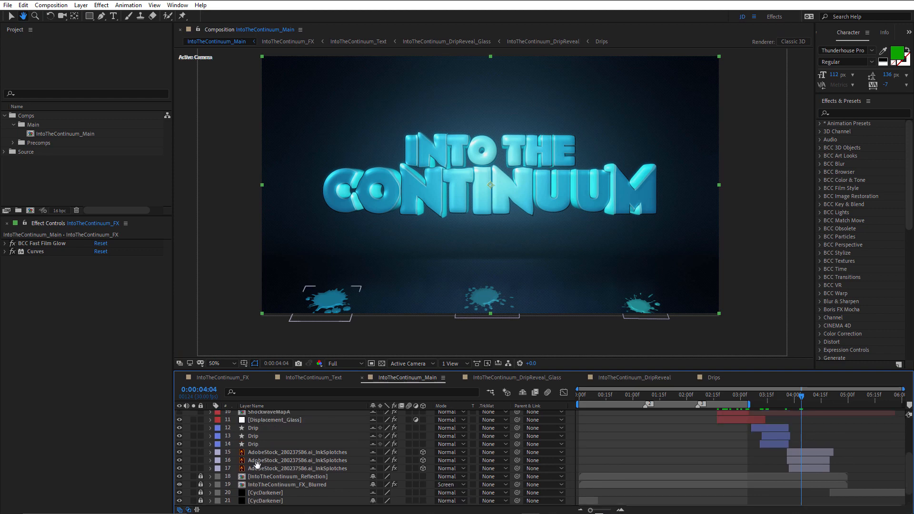
scroll(257, 464, "up", 1)
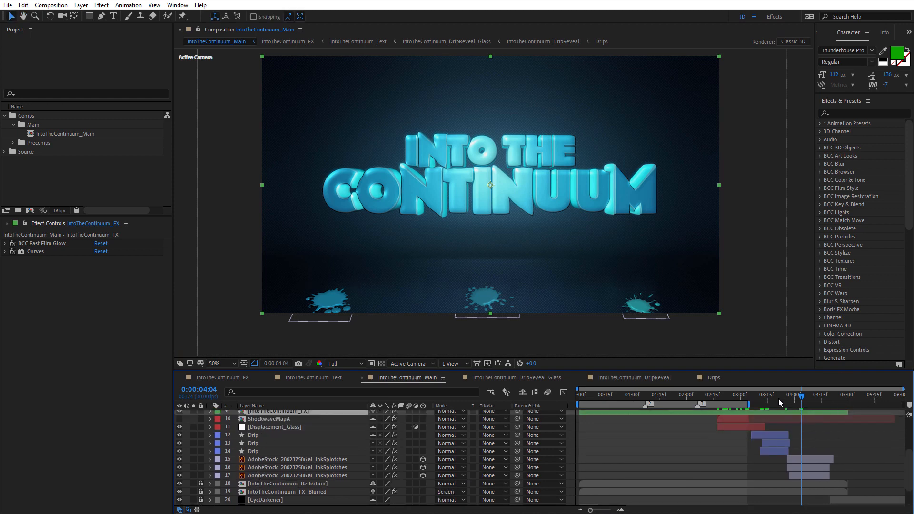
left_click_drag(778, 398, 772, 399)
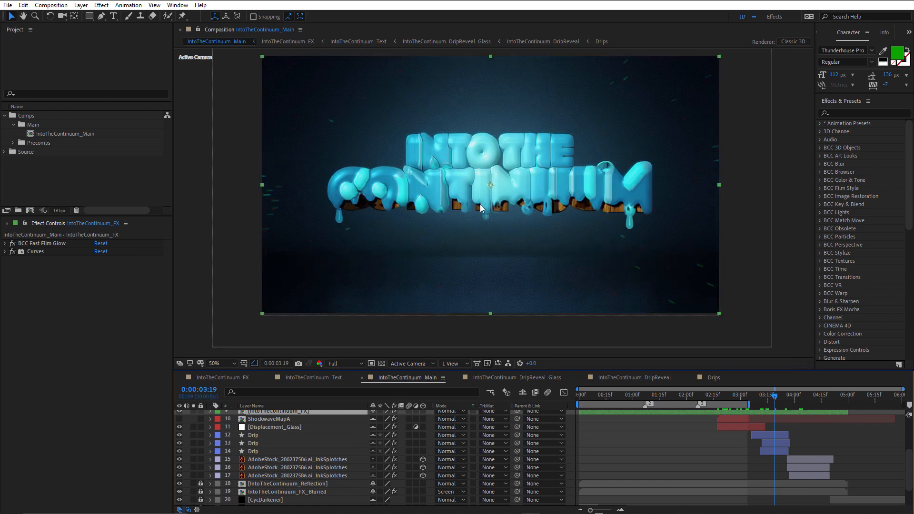
scroll(335, 210, "up", 2)
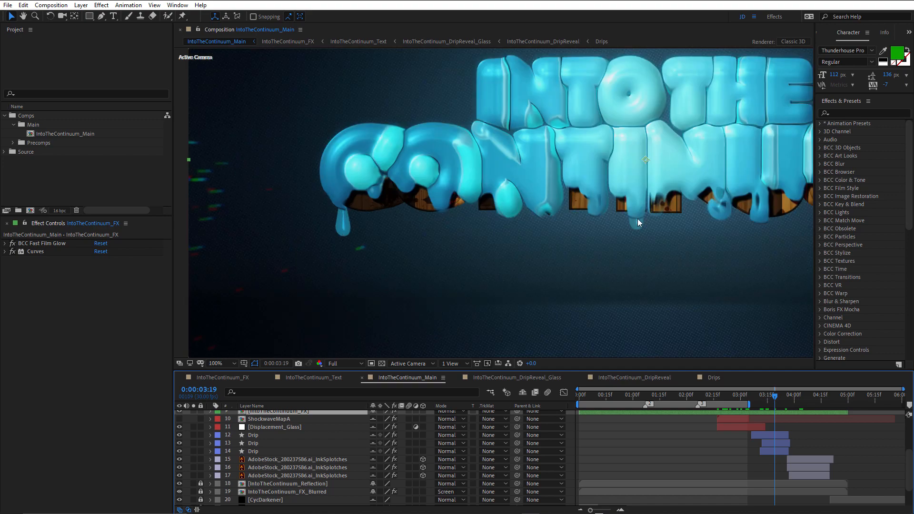
left_click_drag(670, 201, 551, 180)
key("v")
scroll(543, 158, "down", 2)
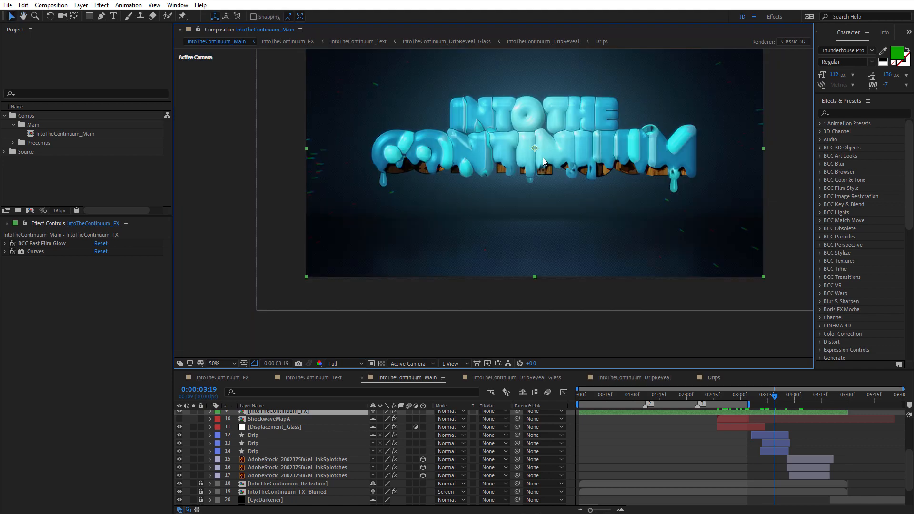
Step: Select the three Drip shape layers and solo them
left_click(254, 436)
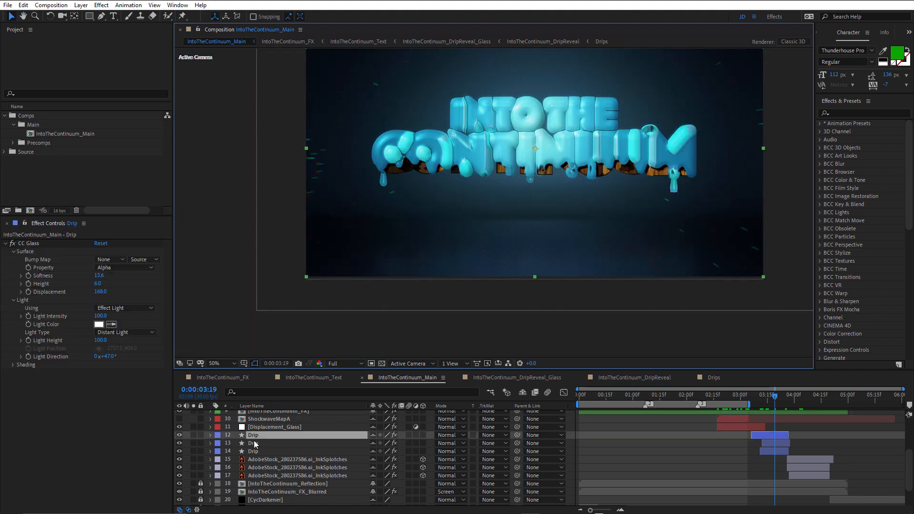
left_click(253, 450, "shift")
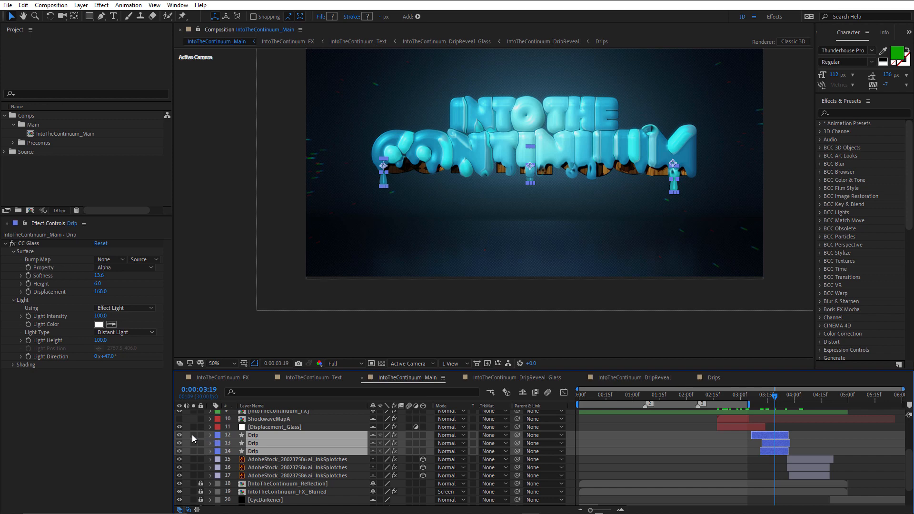
left_click_drag(196, 444, 197, 449)
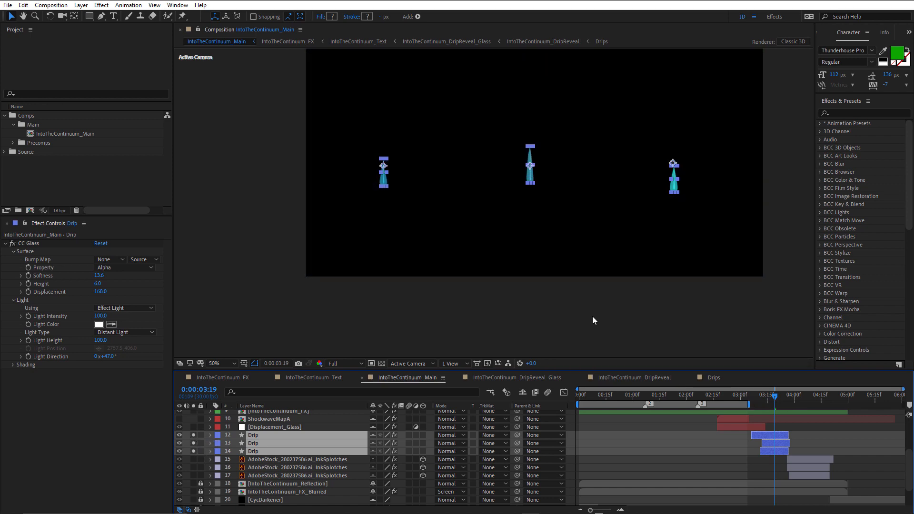
Step: Fit the work area to the three selected Drip layers and preview the falling drops
mouse_move(775, 395)
left_mouse_down()
mouse_move(761, 398)
mouse_move(778, 398)
mouse_move(770, 401)
left_mouse_up()
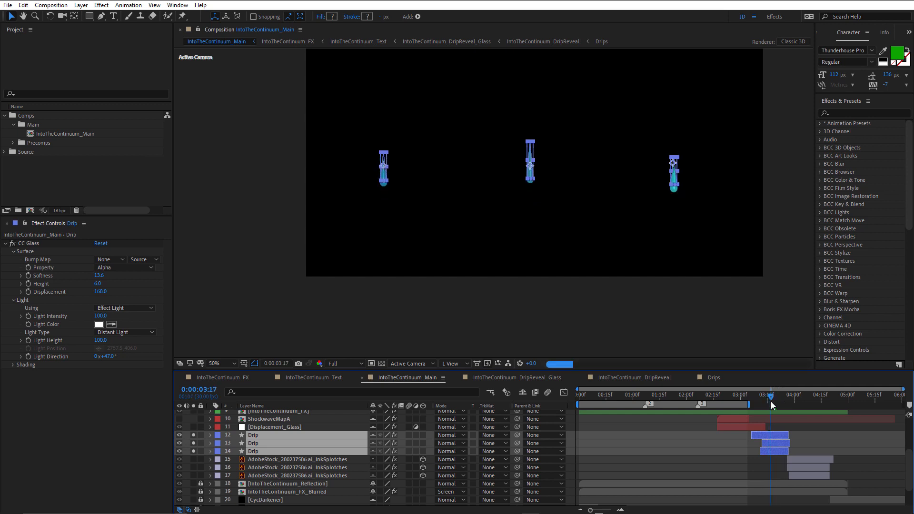
key("ctrl+alt+b")
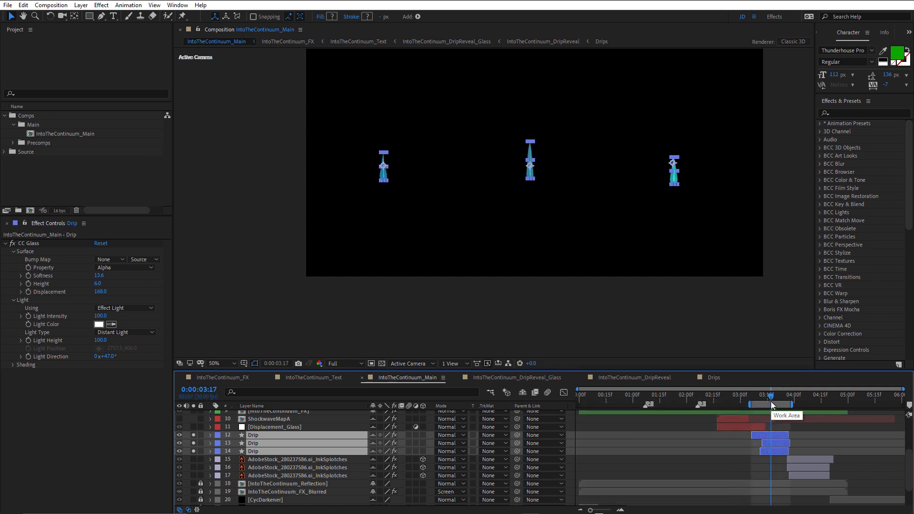
key("space")
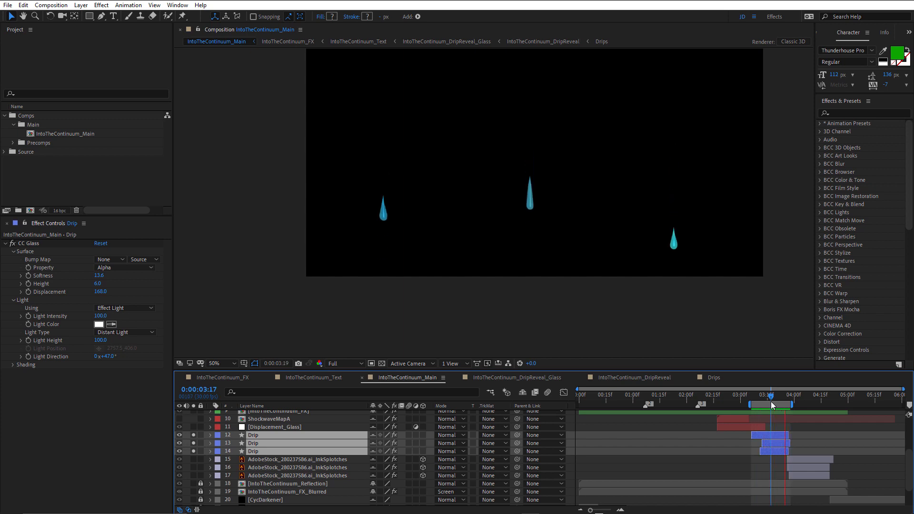
key("space")
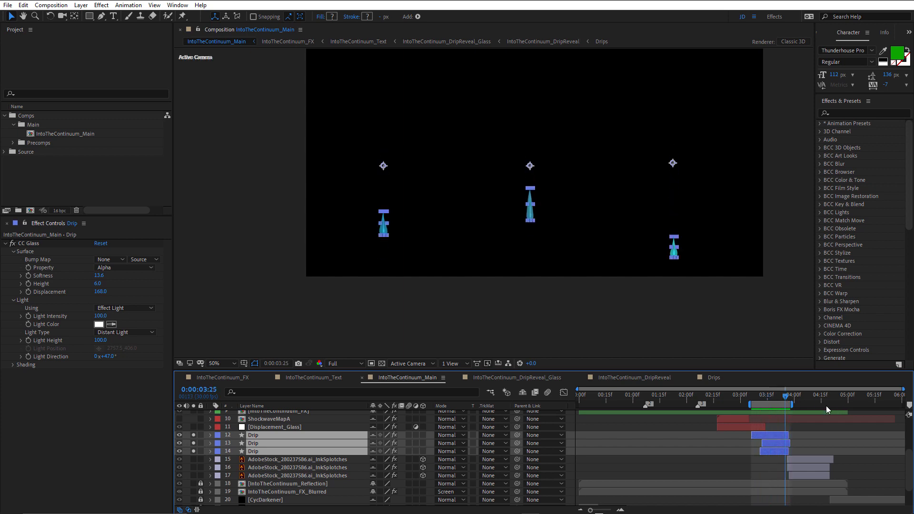
Step: Reveal the Path keyframes of the three Drip layers and inspect layer 12's drop shape at 0:00:03:25
key("u")
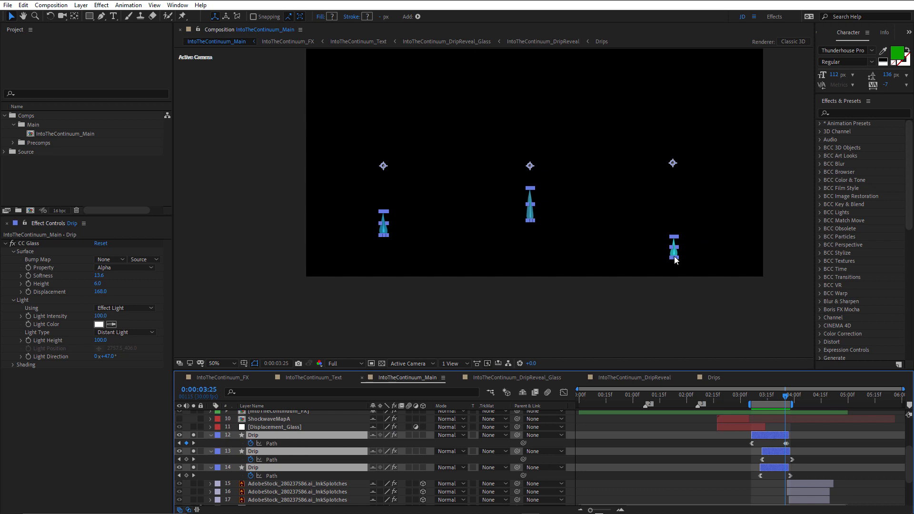
scroll(675, 259, "up", 2)
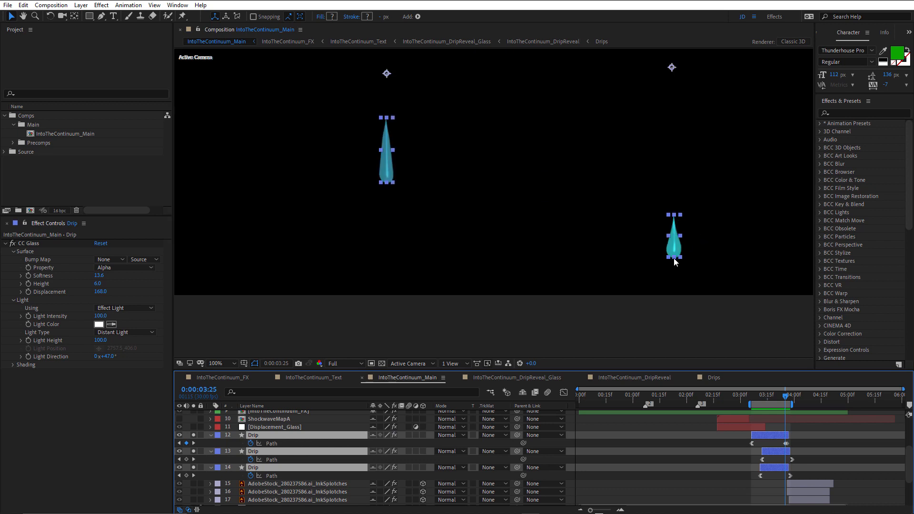
left_click(269, 446)
scroll(675, 251, "up", 1)
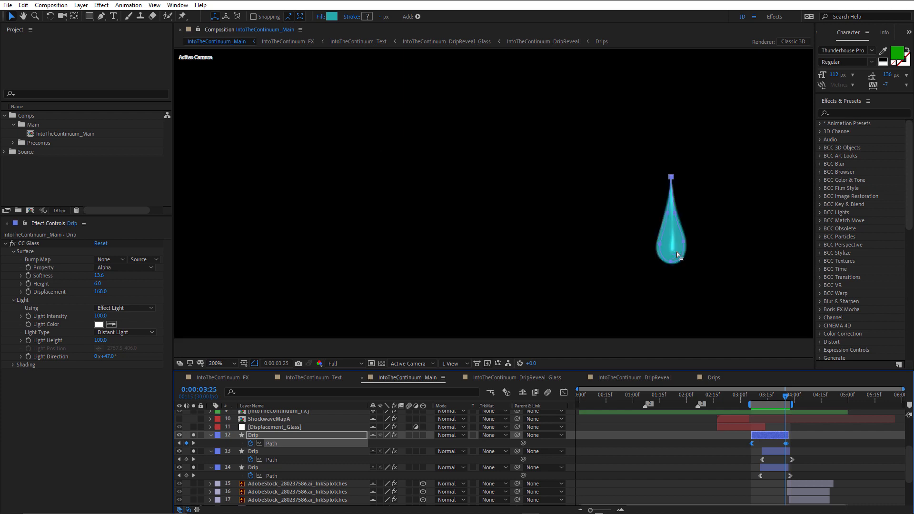
scroll(793, 435, "up", 6)
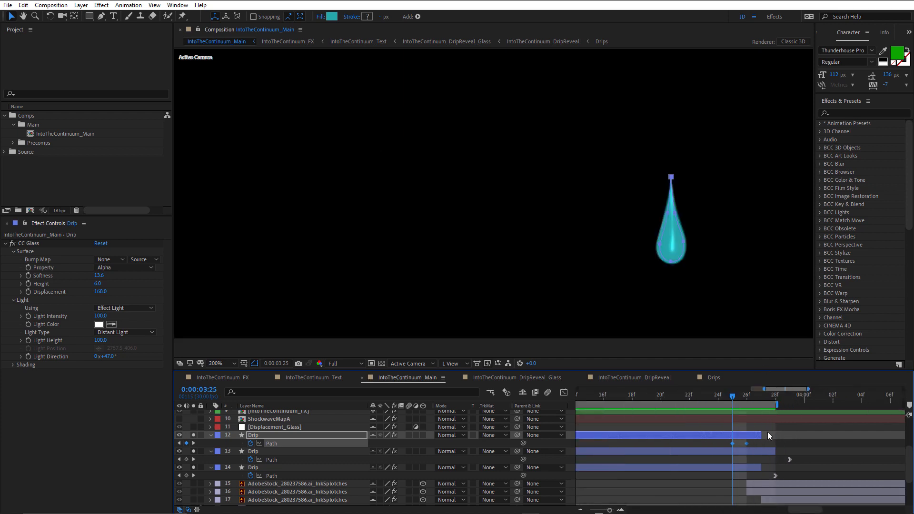
Step: Scrub layer 12's Path animation back to its first keyframe at 0:00:03:06 and examine the drop's starting shape
scroll(767, 434, "down", 2)
left_click(664, 397)
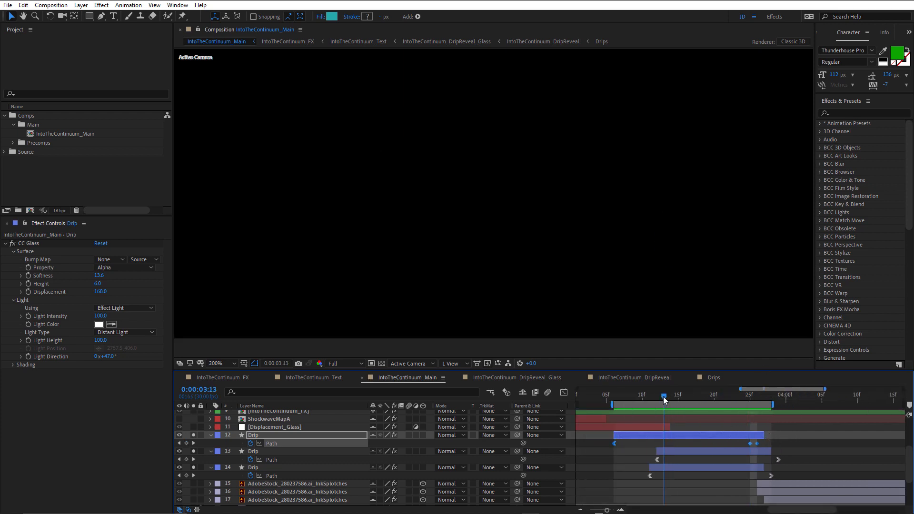
left_click_drag(665, 397, 621, 398)
key("h")
left_click_drag(610, 284, 584, 410)
key("v")
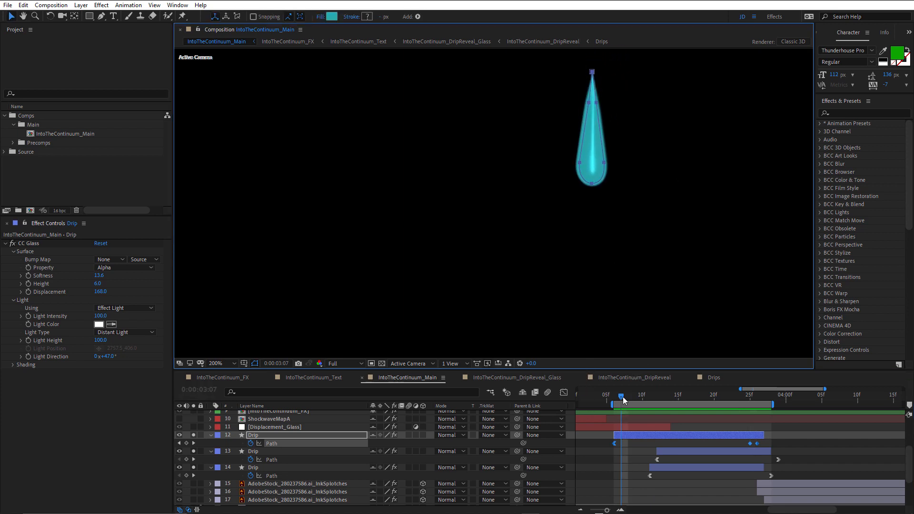
left_click_drag(622, 396, 616, 463)
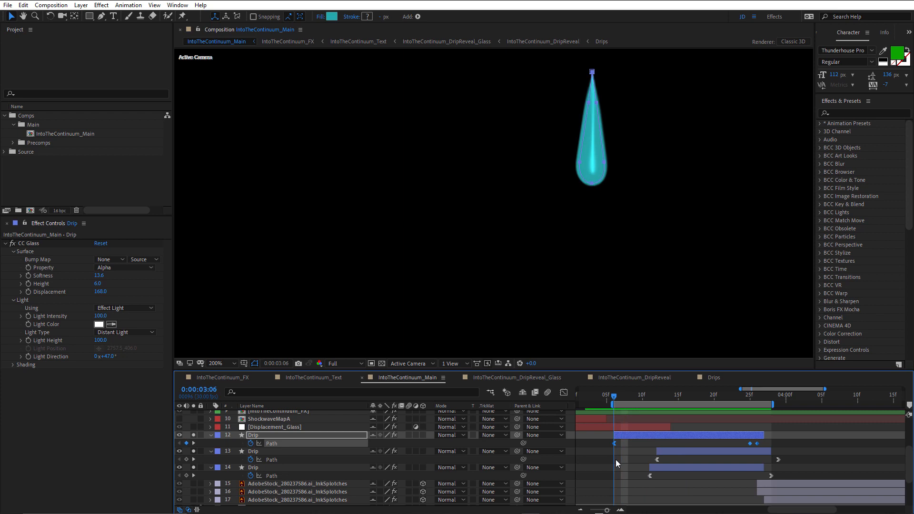
Step: Scrub layer 12's Path animation from 0:00:03:06 to 0:00:03:24 and examine how the drop changes shape as it falls
key("Page_Up")
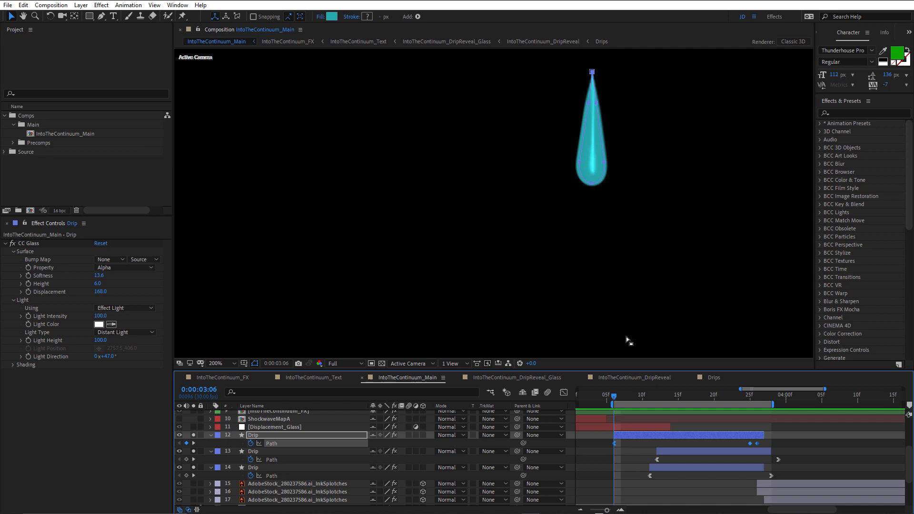
left_click_drag(620, 394, 746, 436)
key("h")
left_click_drag(670, 122, 666, 59)
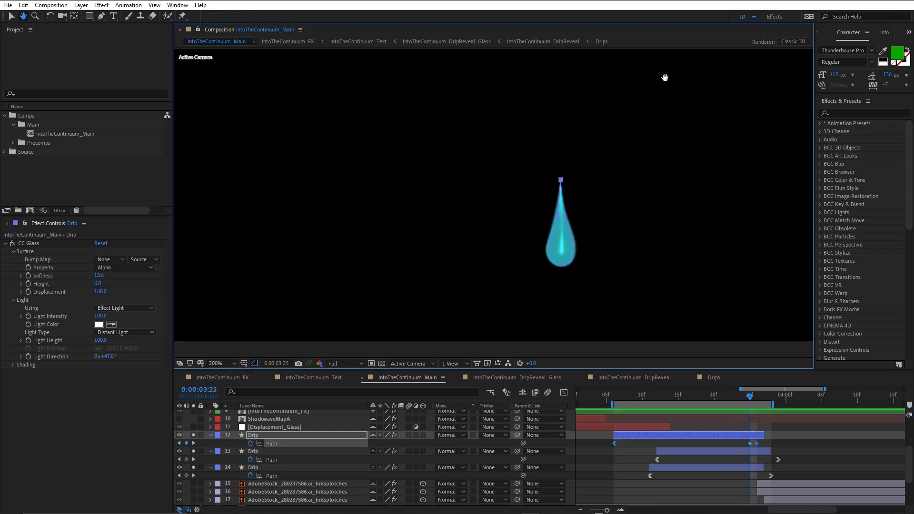
key("v")
left_click_drag(723, 391, 741, 403)
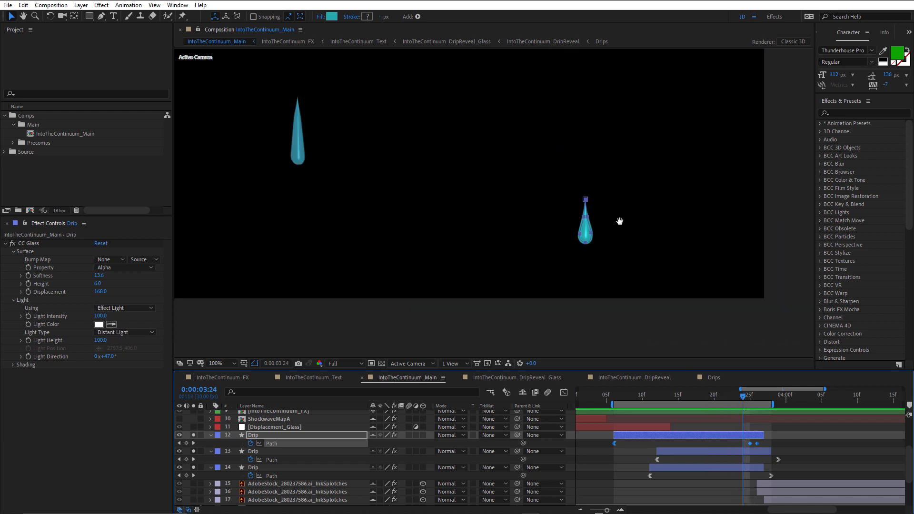
left_click_drag(621, 215, 591, 291)
left_click_drag(684, 400, 742, 409)
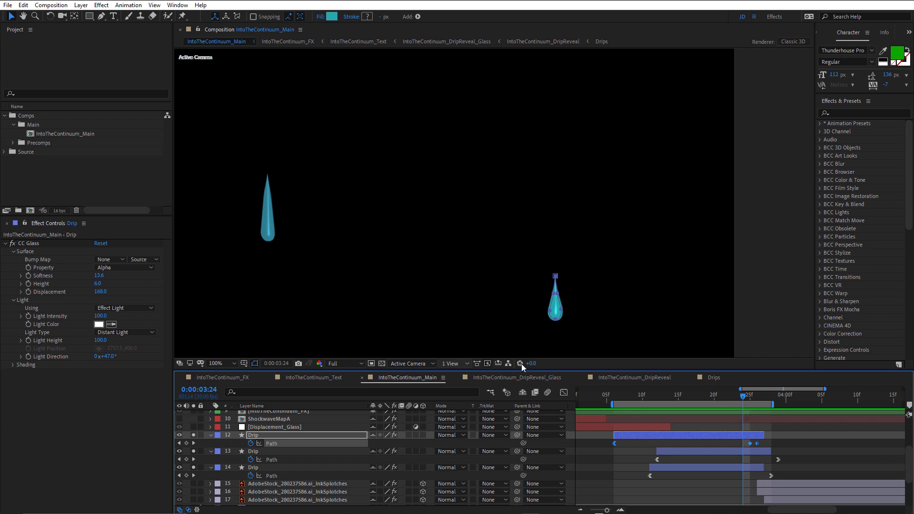
Step: Compare layer 12's drop shape at the 0:00:03:25 and 0:00:03:26 Path keyframes, where it meets the floor
left_click(751, 398)
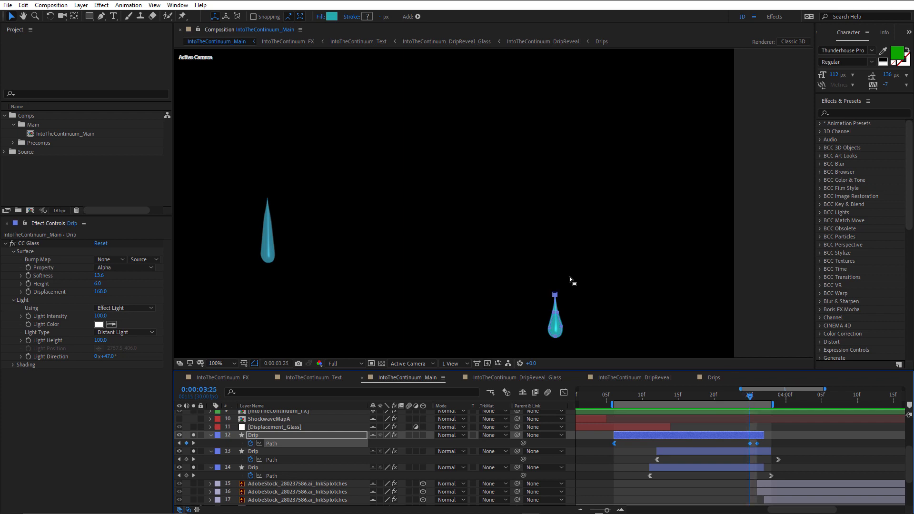
left_click_drag(573, 284, 557, 204)
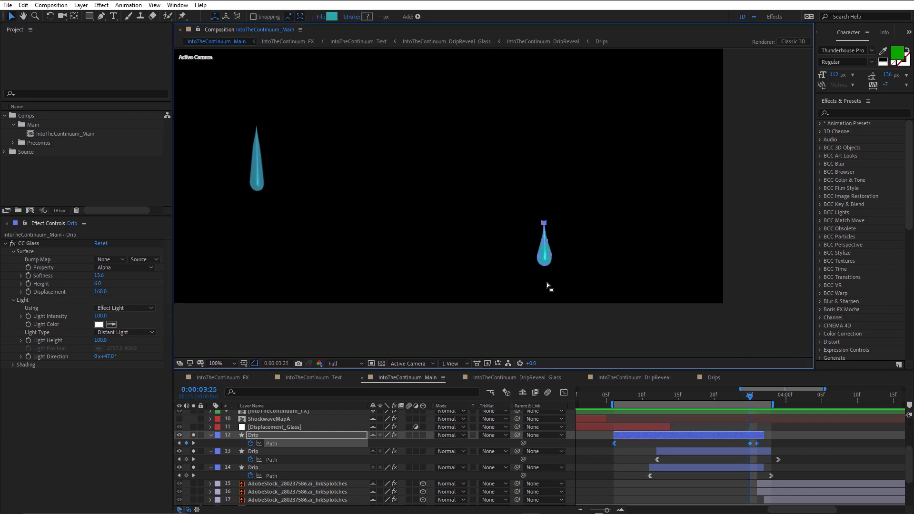
scroll(546, 285, "up", 1)
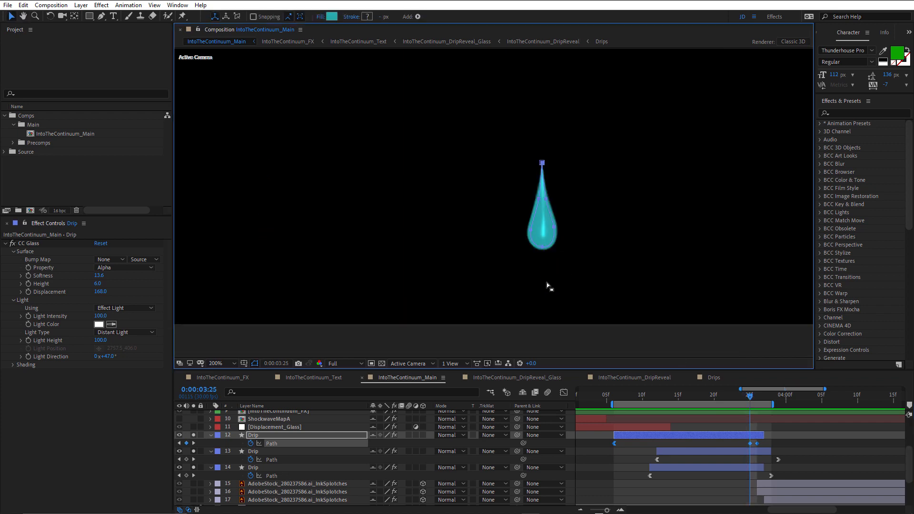
left_click(750, 396)
left_click_drag(753, 405, 755, 403)
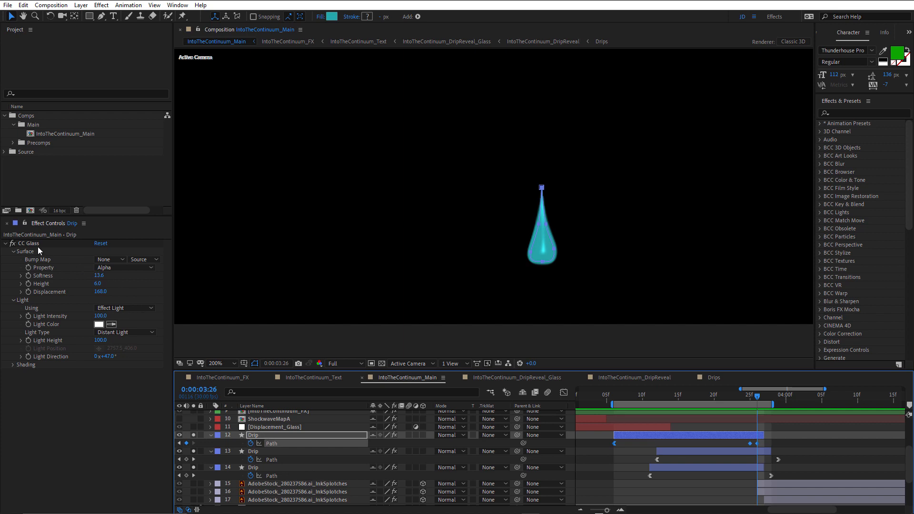
Step: Turn layer 12's CC Glass effect off and back on to compare the drop with and without it
left_click(12, 244)
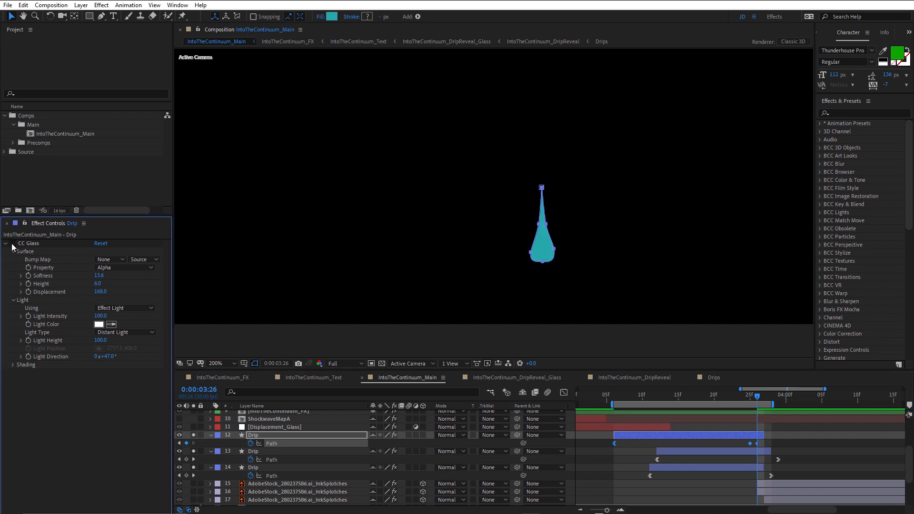
left_click(13, 244)
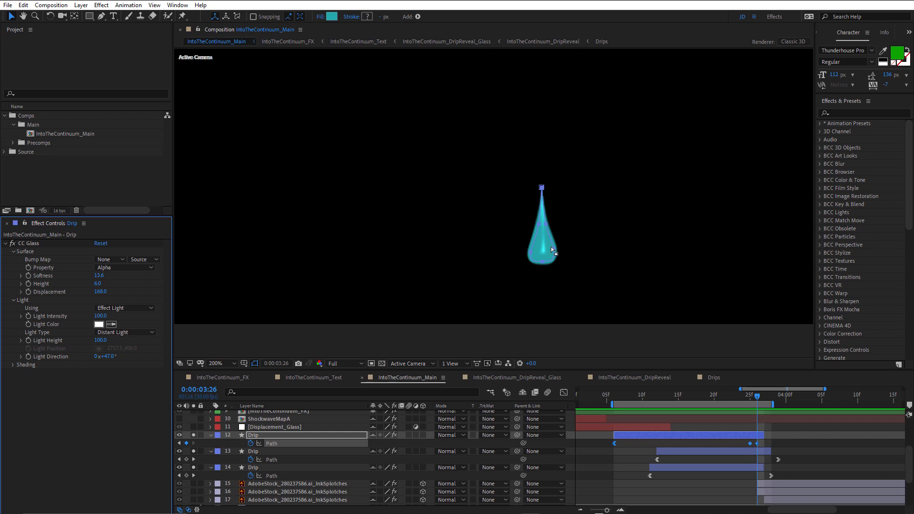
scroll(551, 248, "up", 2)
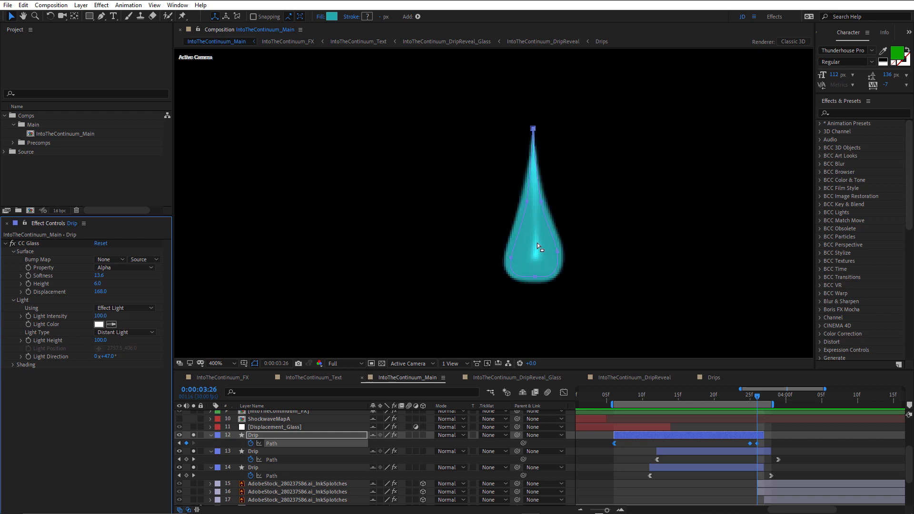
scroll(536, 232, "down", 2)
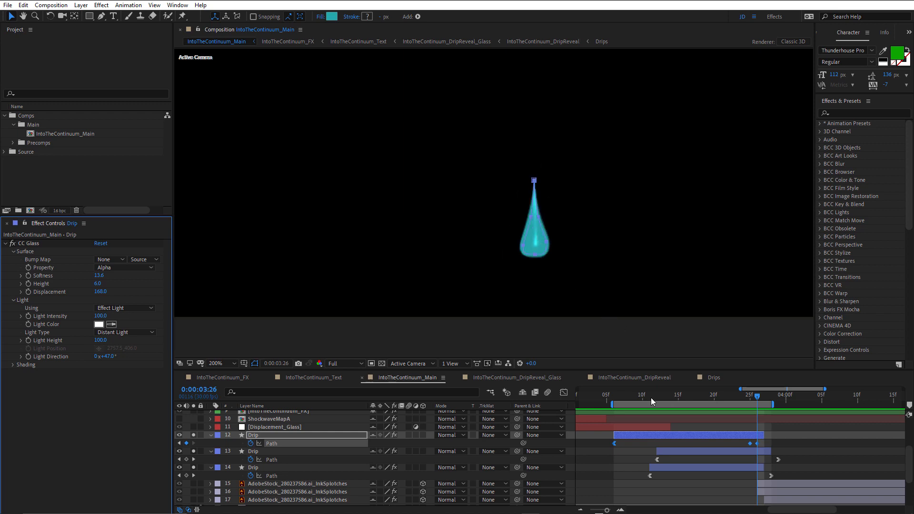
Step: Unsolo the three Drip layers and scrub to 0:00:03:14 in the full title
scroll(642, 201, "down", 2)
left_click_drag(421, 179, 536, 245)
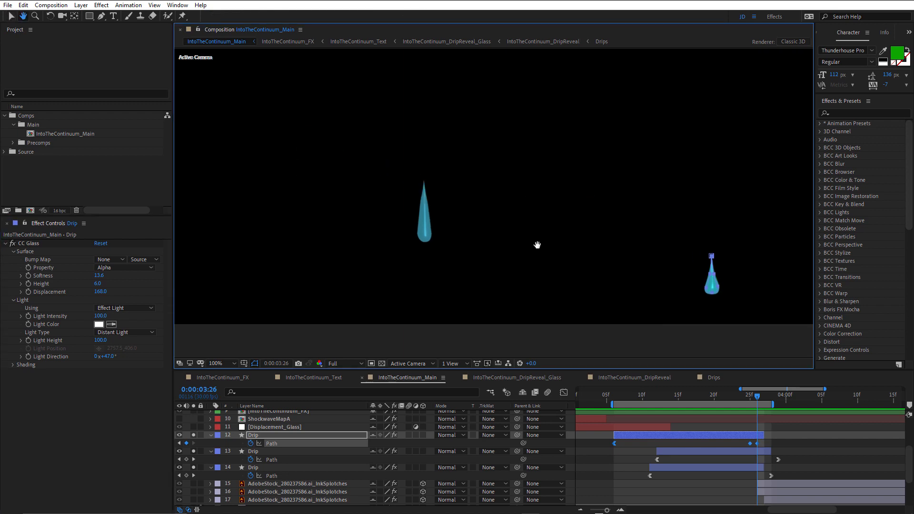
scroll(520, 204, "down", 2)
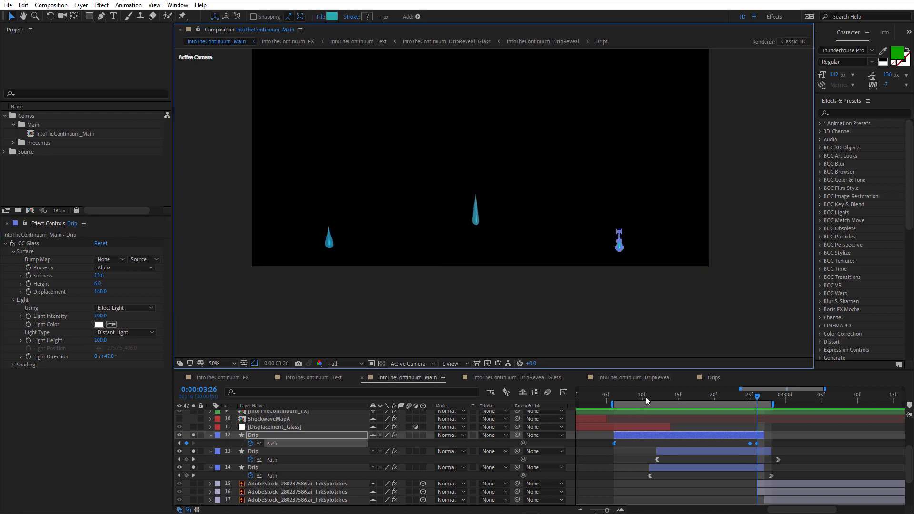
left_click_drag(636, 395, 651, 395)
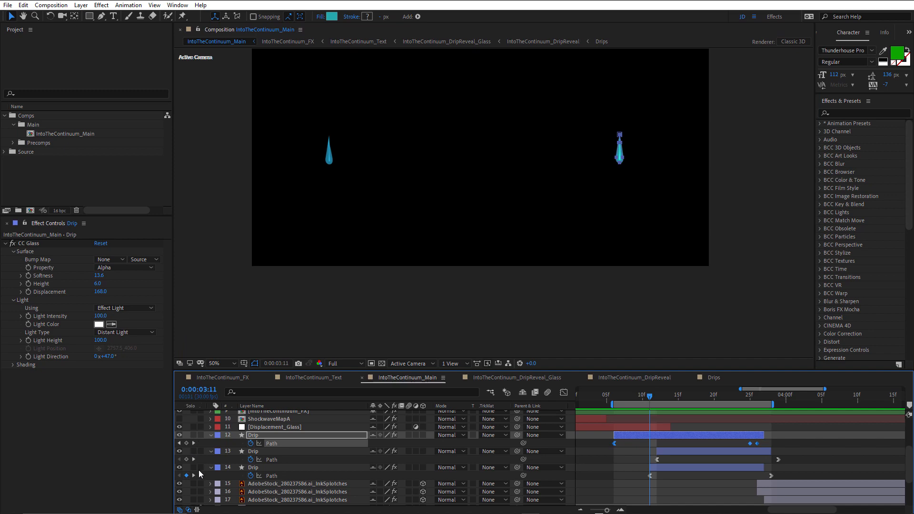
scroll(508, 122, "up", 2)
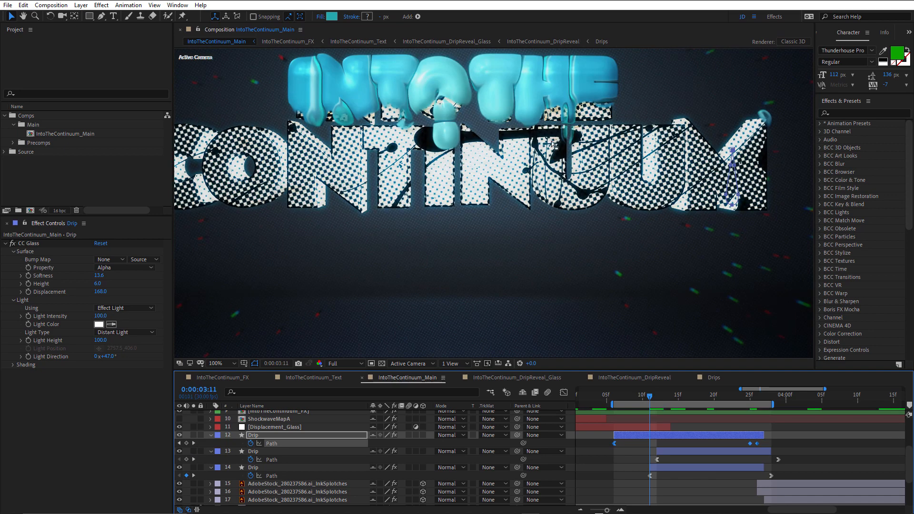
left_click(656, 399)
left_click_drag(678, 399, 675, 405)
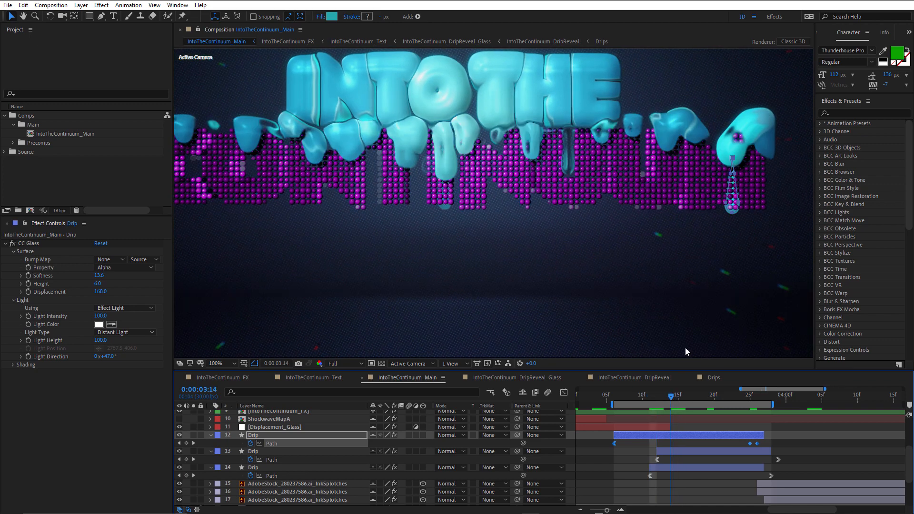
Step: Examine how the drops sit beneath the dripping letters at 0:00:03:14 along the whole title
scroll(759, 180, "up", 2)
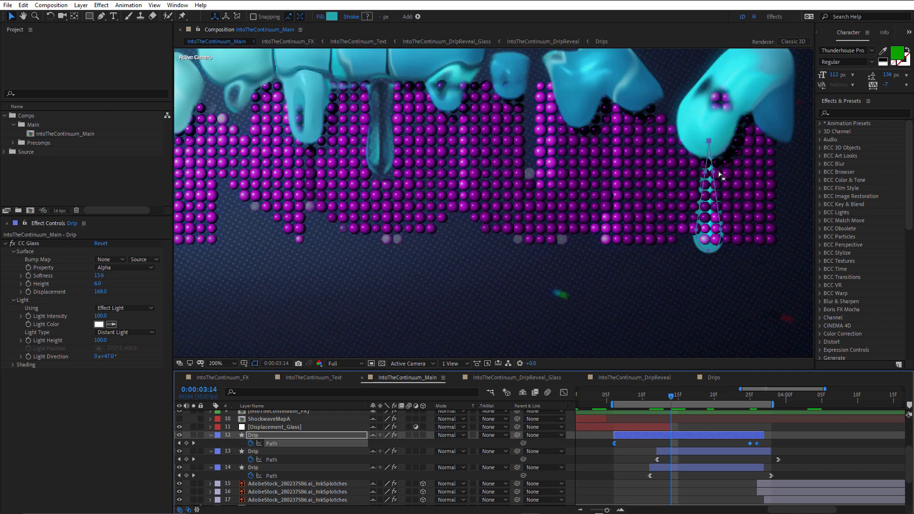
scroll(720, 177, "down", 2)
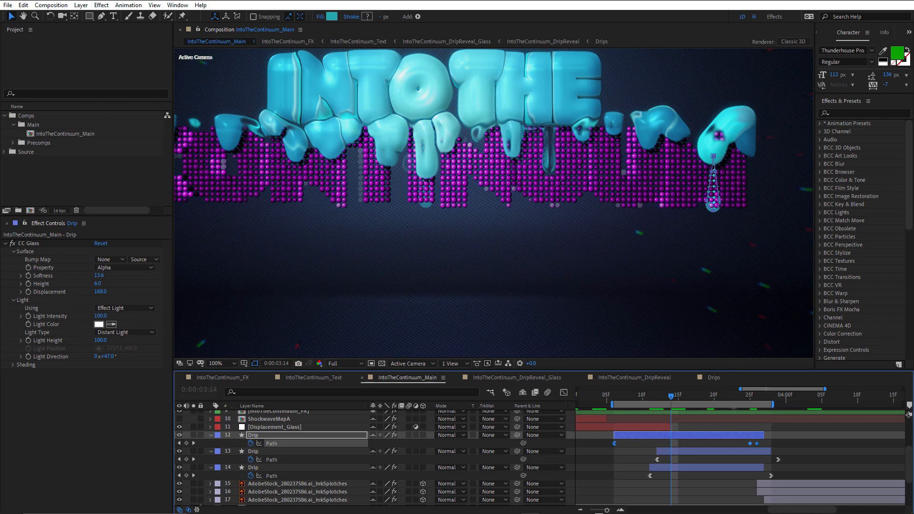
left_click_drag(671, 397, 664, 420)
key("comma")
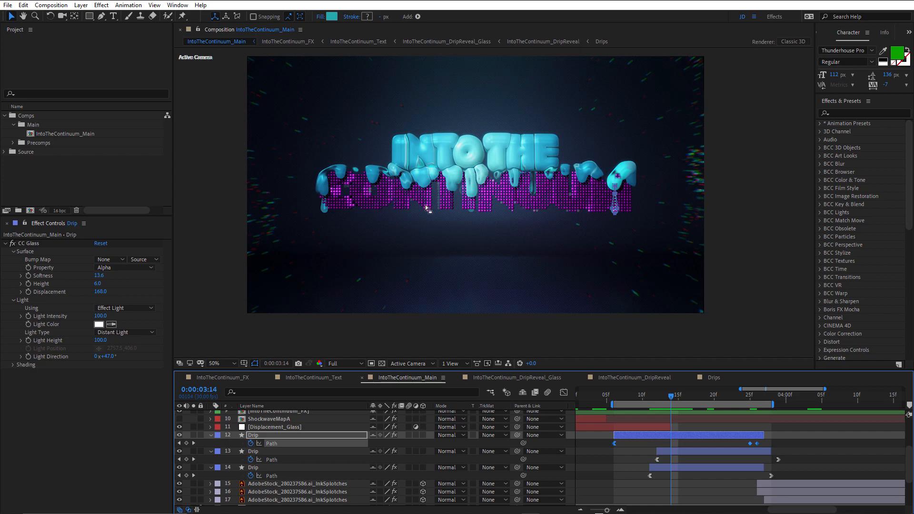
scroll(315, 201, "up", 2)
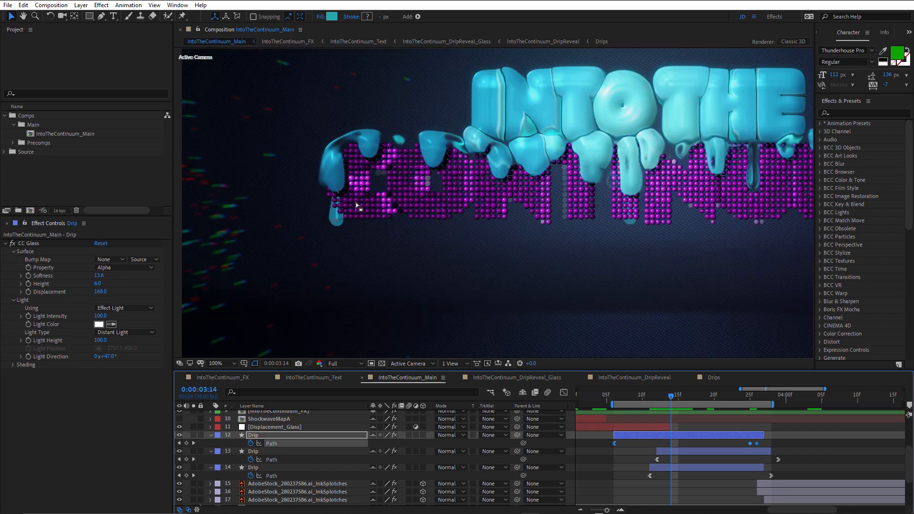
scroll(383, 195, "down", 2)
scroll(449, 207, "up", 2)
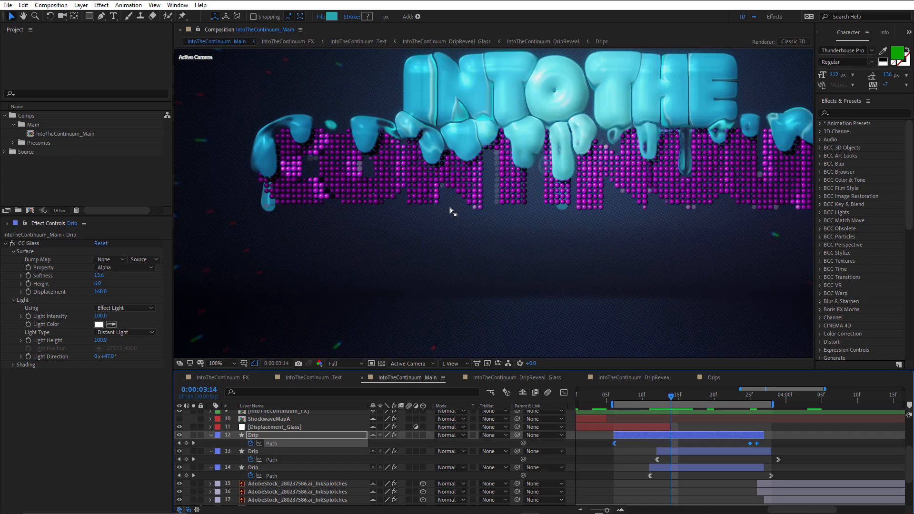
left_click_drag(570, 191, 467, 204)
key("v")
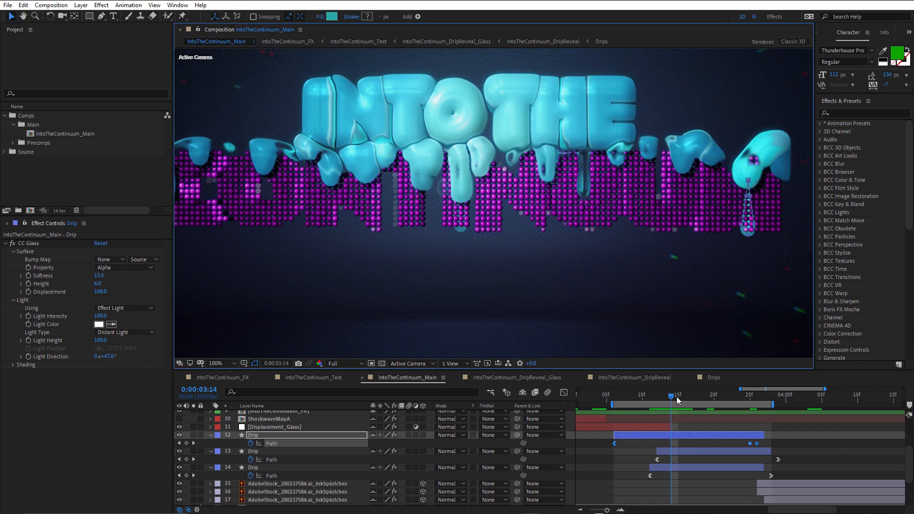
Step: Scrub through 0:00:03:20 to 0:00:03:26 and examine the drops falling from the title onto the floor
left_click_drag(673, 401, 719, 399)
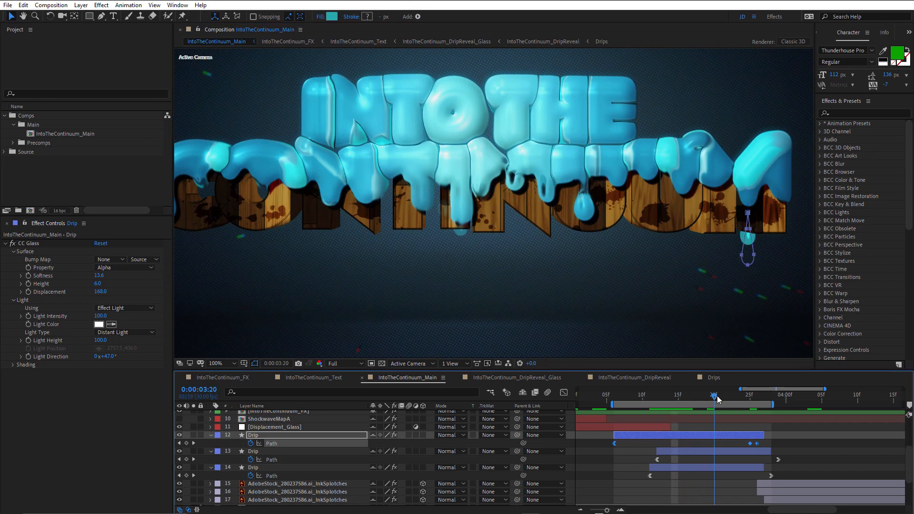
scroll(662, 245, "down", 2)
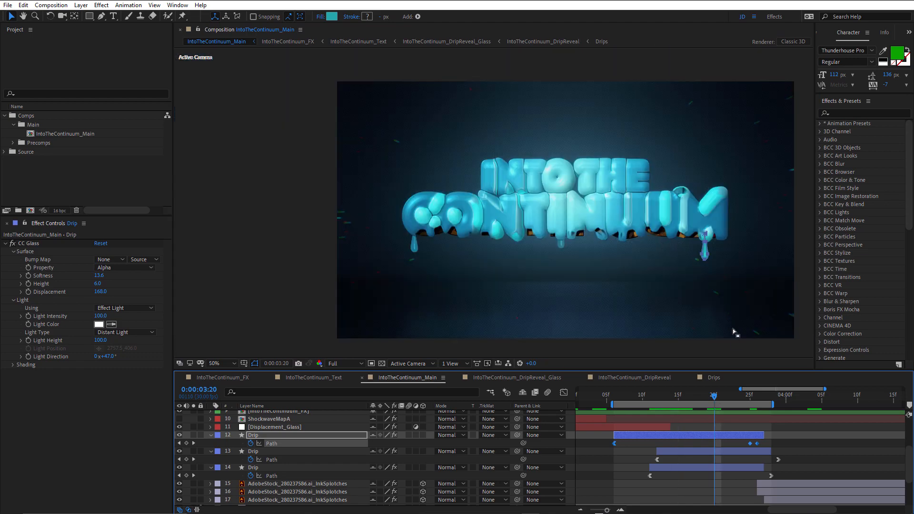
left_click_drag(715, 398, 757, 398)
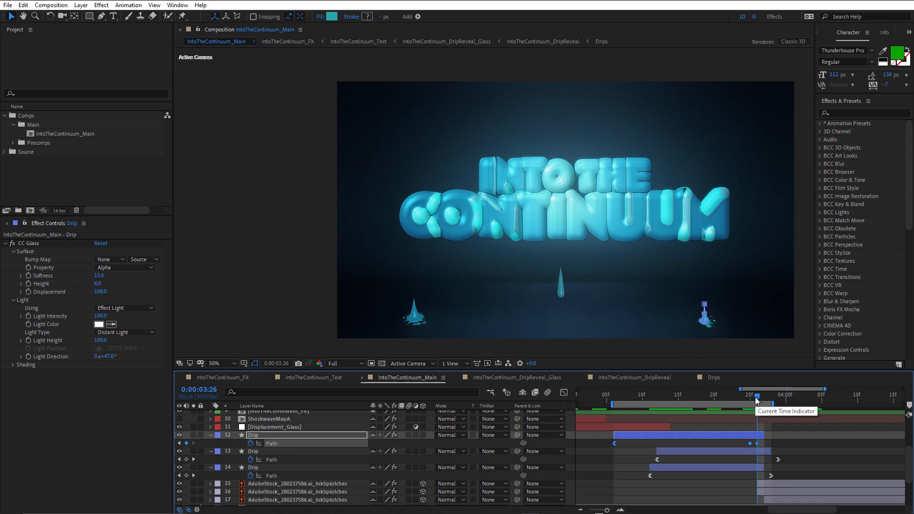
scroll(710, 328, "up", 2)
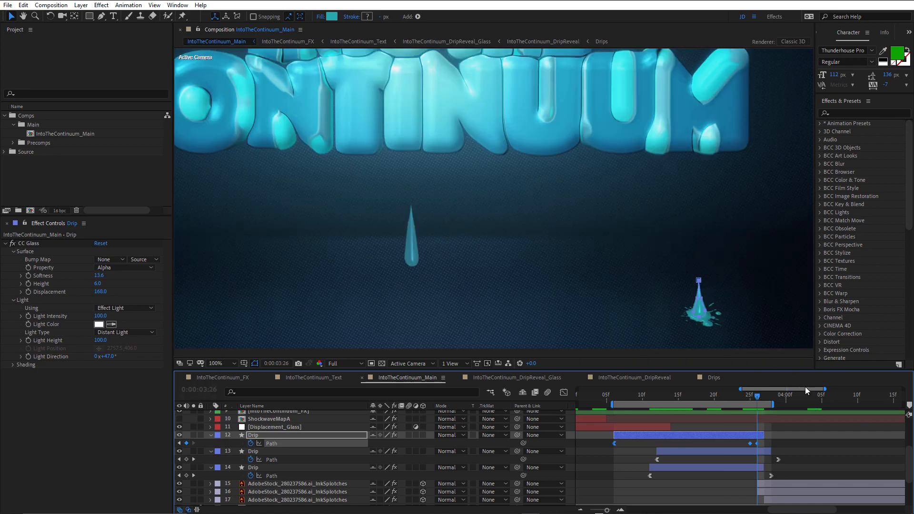
Step: Select the three InkSplotches layers 15 to 17 and inspect the splats under the drops at 0:00:03:26
left_click(349, 486)
left_click(342, 500, "shift")
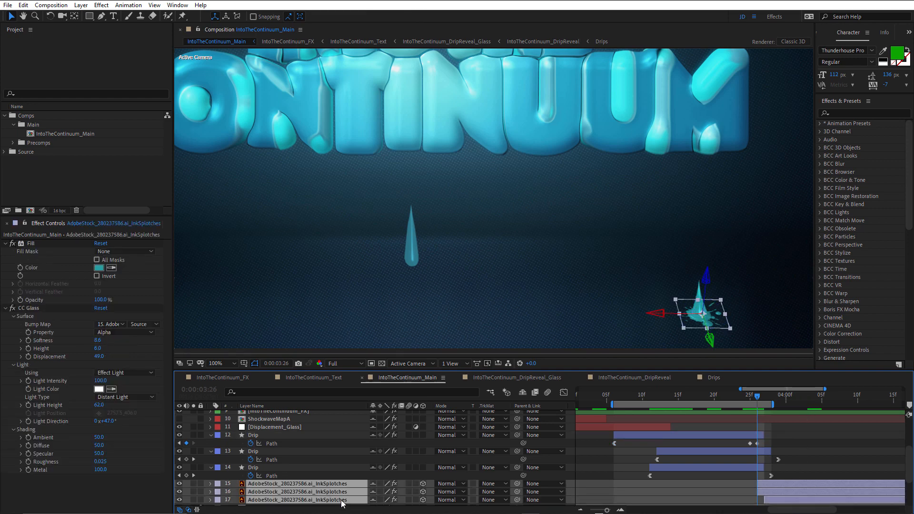
left_click(423, 483)
scroll(558, 252, "down", 1)
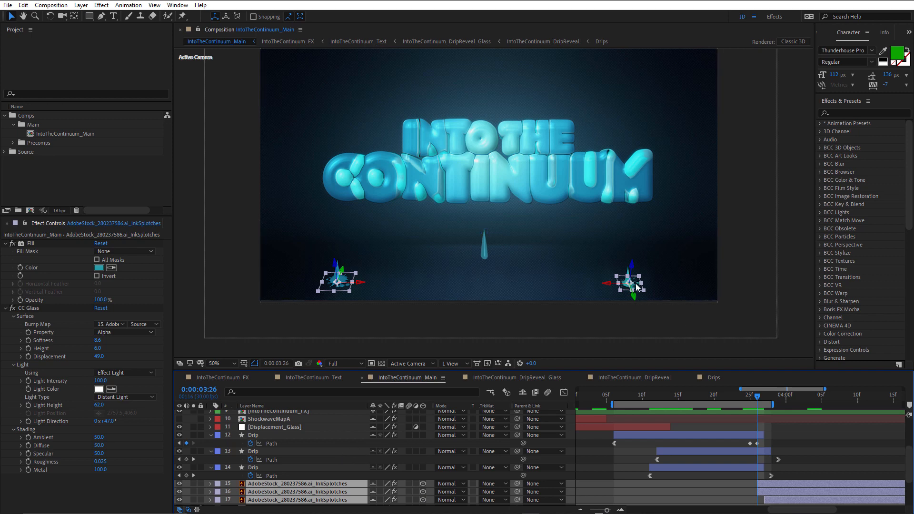
scroll(633, 289, "up", 2)
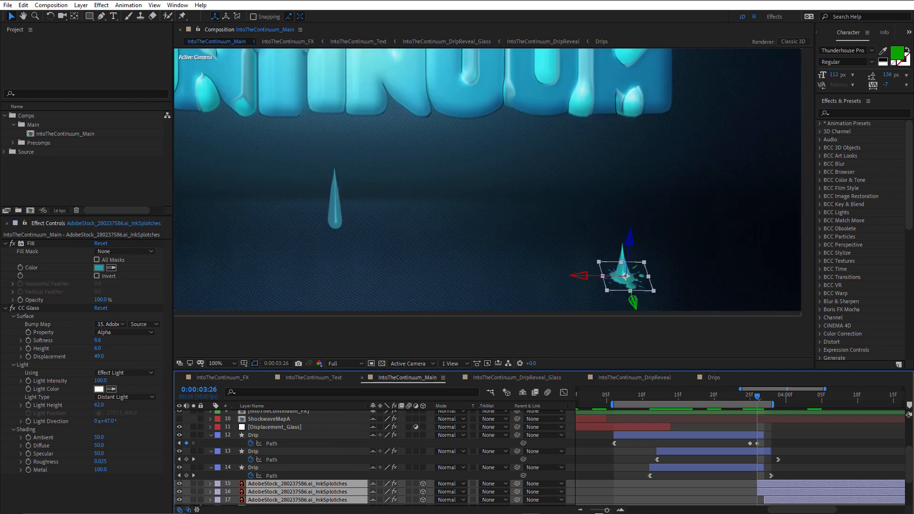
left_click_drag(757, 398, 759, 402)
scroll(652, 278, "up", 2)
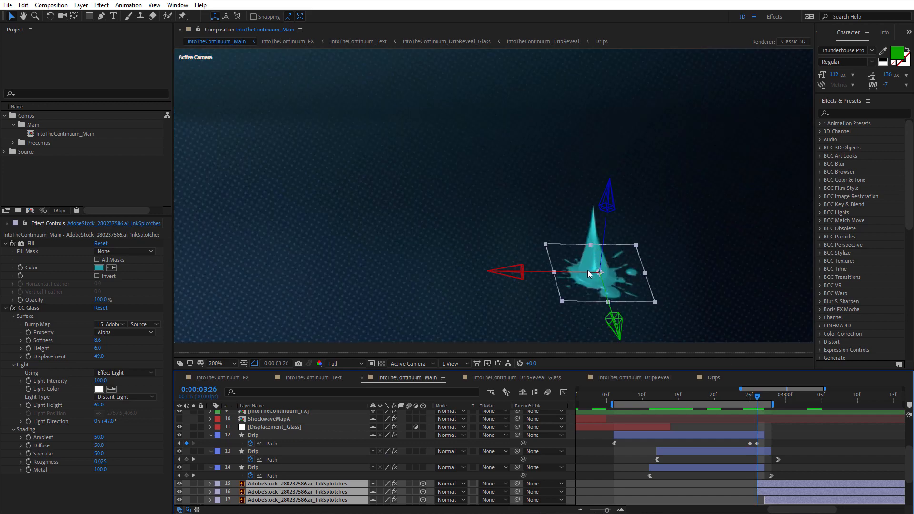
Step: Reveal InkSplotches layer 15's Scale keyframes and compare the splat's size at 0:00:03:26 and 0:00:03:27
left_click(778, 464)
left_click(772, 486)
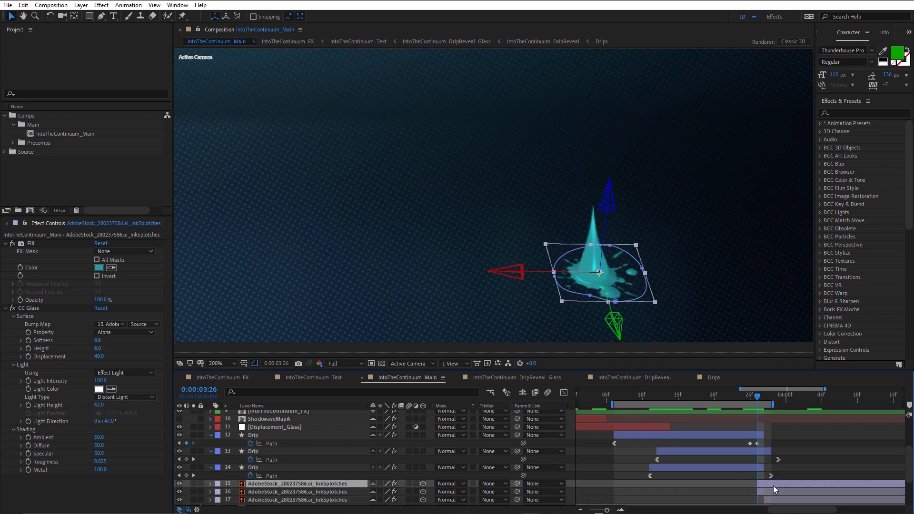
key("s")
scroll(796, 465, "down", 2)
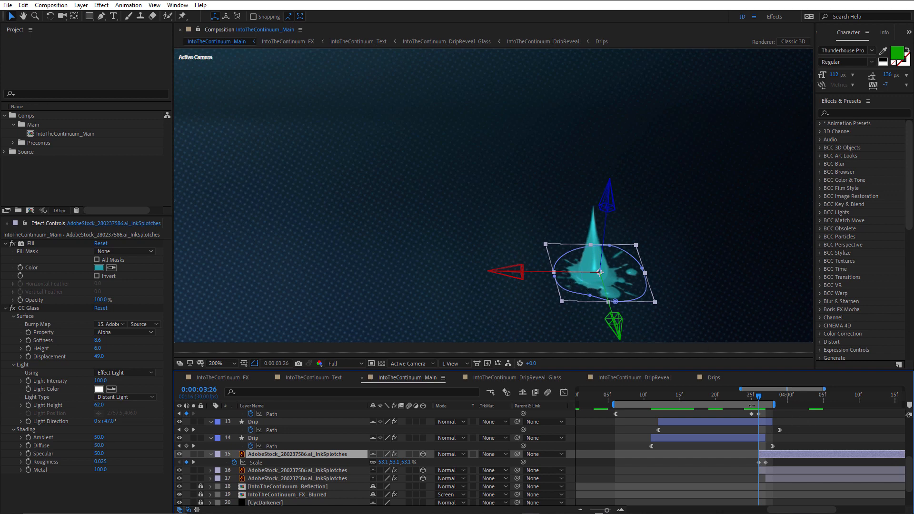
left_click(764, 395)
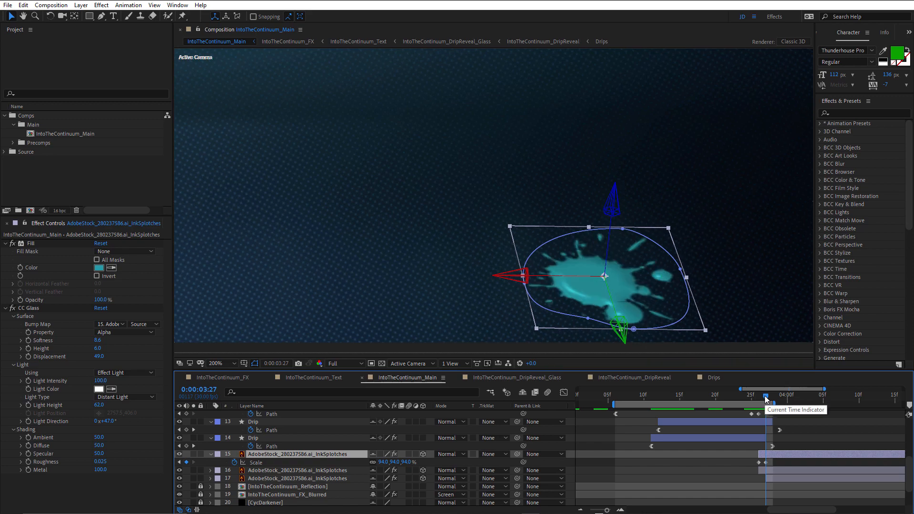
left_click(759, 395)
left_click(766, 395)
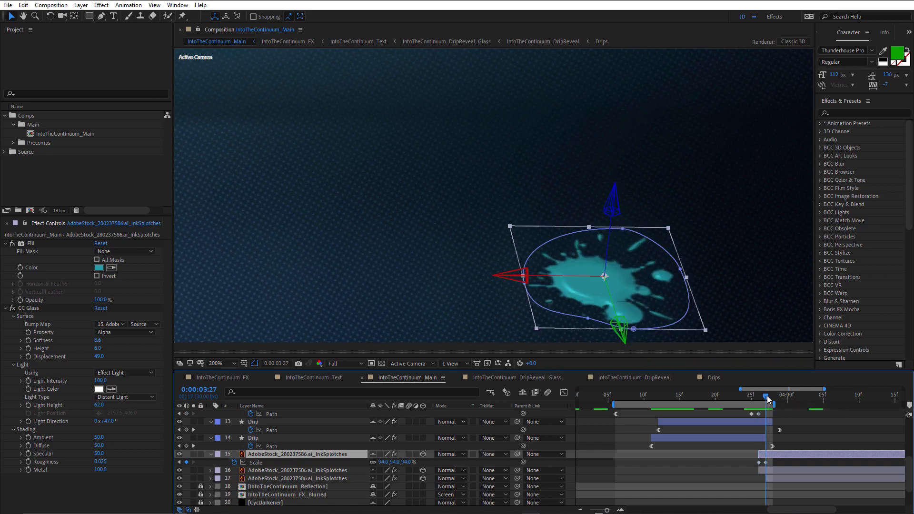
Step: Compare InkSplotches layer 15 with its Fill effect off and on at 0:00:03:27, examining the splat up close and in the full frame
left_click_drag(762, 399, 764, 400)
left_click(11, 245)
left_click(11, 244)
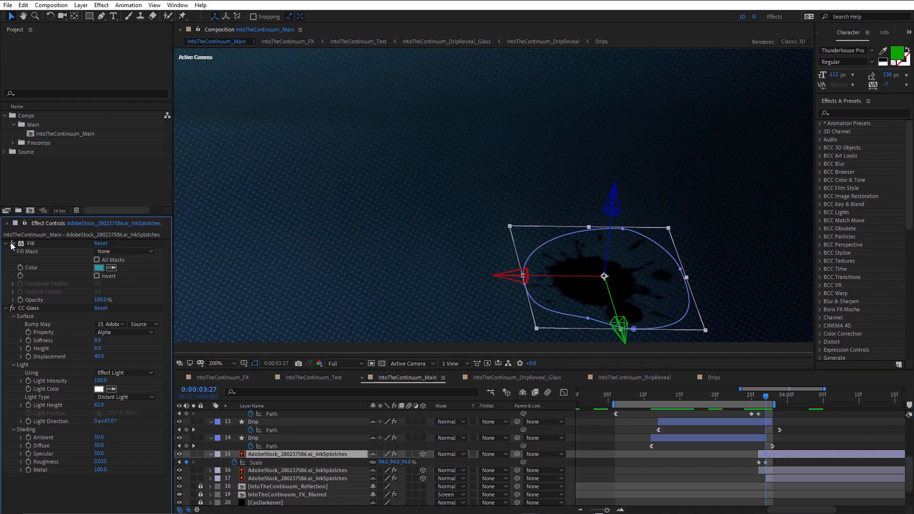
left_click(12, 244)
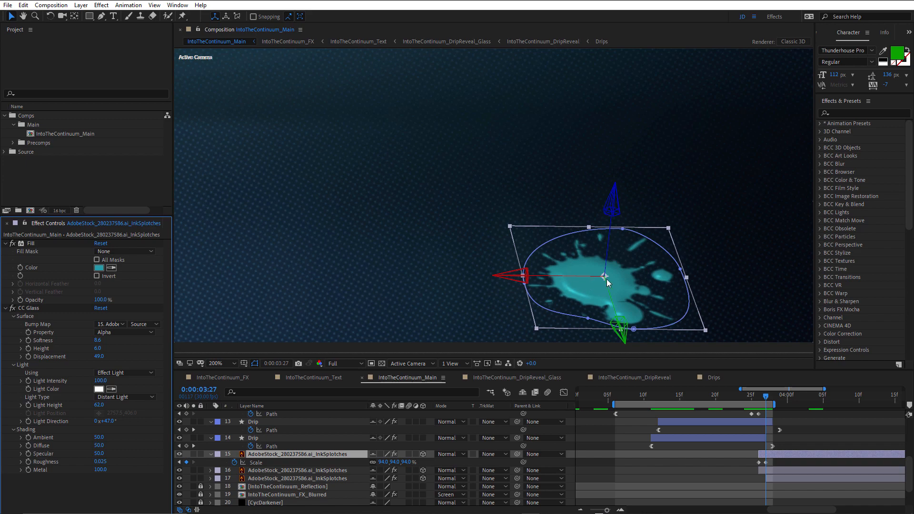
scroll(584, 280, "down", 4)
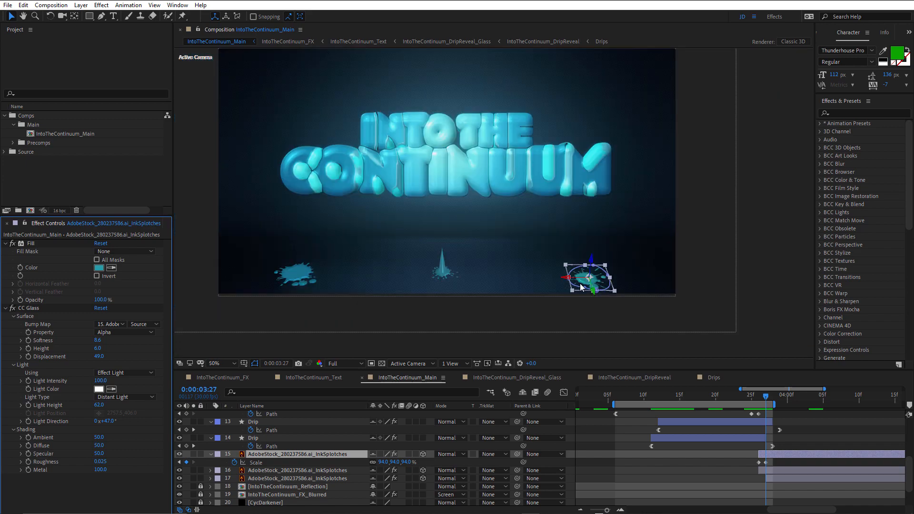
scroll(584, 282, "up", 2)
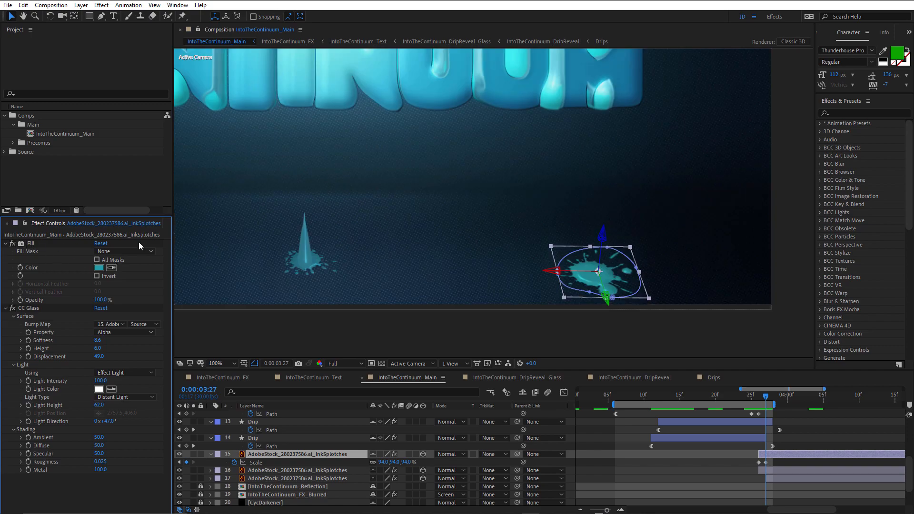
scroll(653, 229, "down", 3)
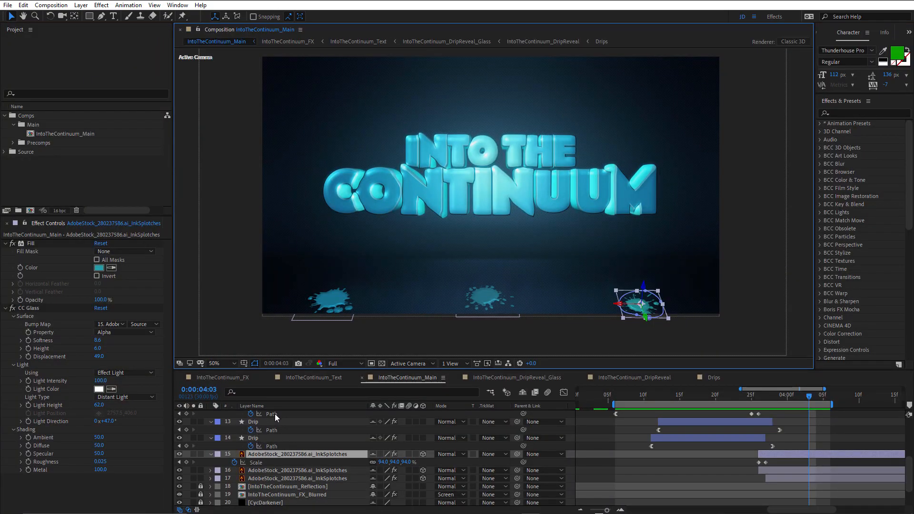
Step: Show the speed graph of Drip layer 12's Path and compare the curve with the title at 0:00:03:12 and 0:00:03:15
left_click(275, 414)
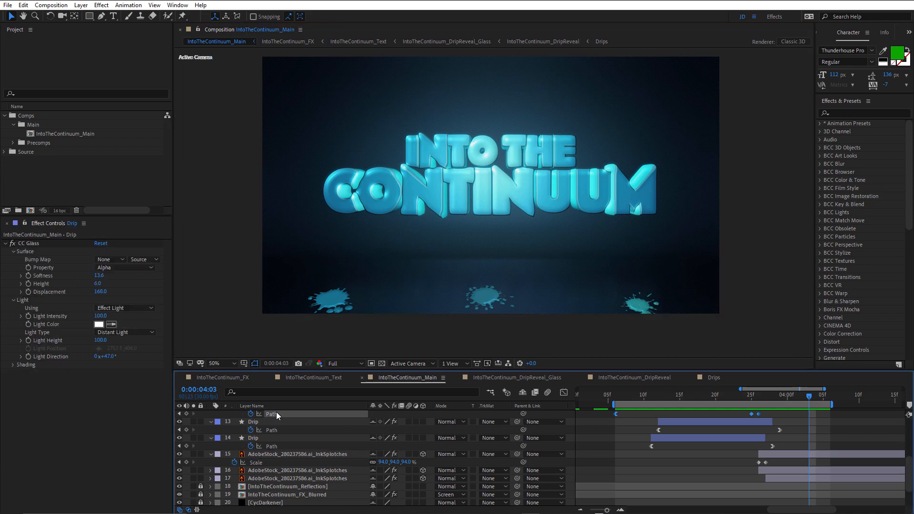
left_click(563, 392)
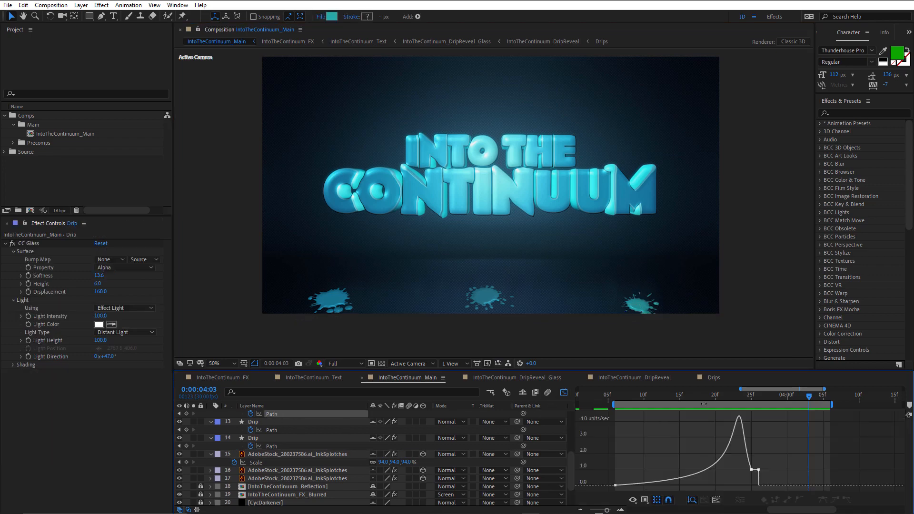
left_click(659, 394)
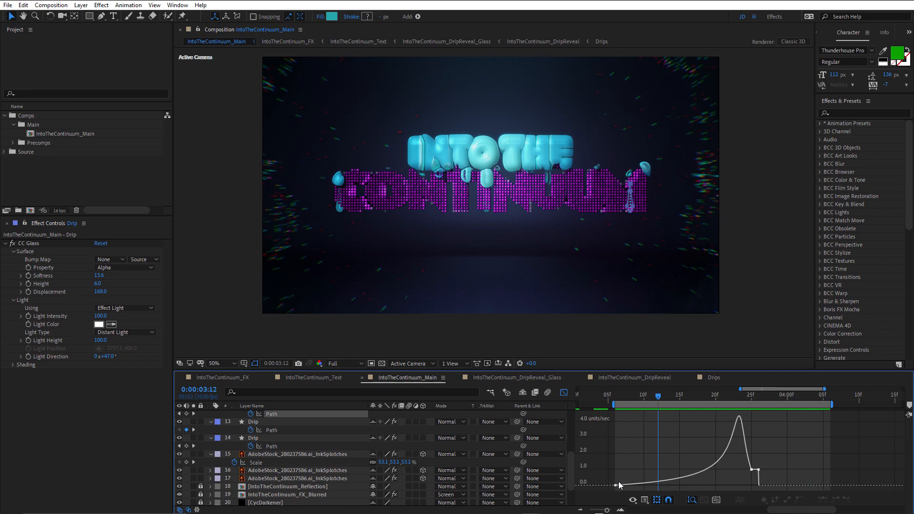
left_click(665, 404)
mouse_move(669, 403)
left_mouse_down()
mouse_move(706, 401)
mouse_move(664, 413)
mouse_move(679, 415)
left_mouse_up()
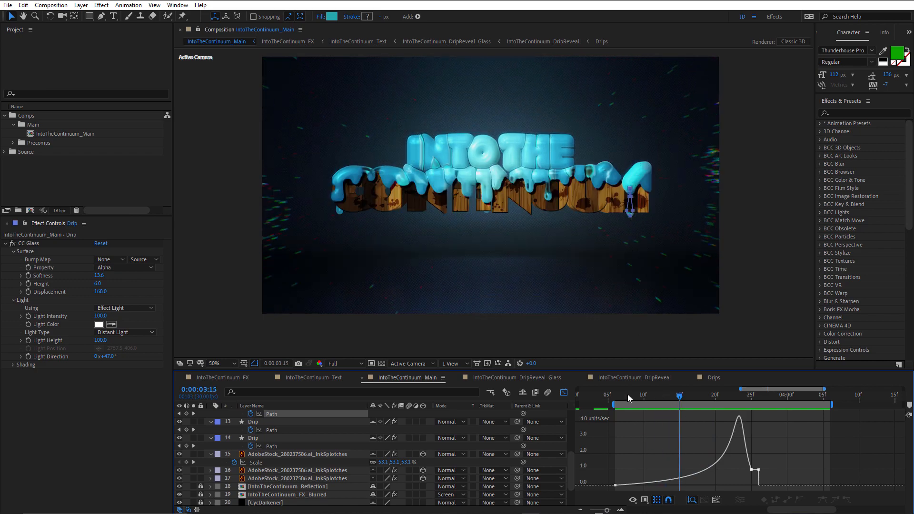
Step: Scrub the drip reveal between 0:00:03:14 and 0:00:03:18, and play it back to examine the falling drops against the Path speed curve
left_click_drag(627, 395, 674, 407)
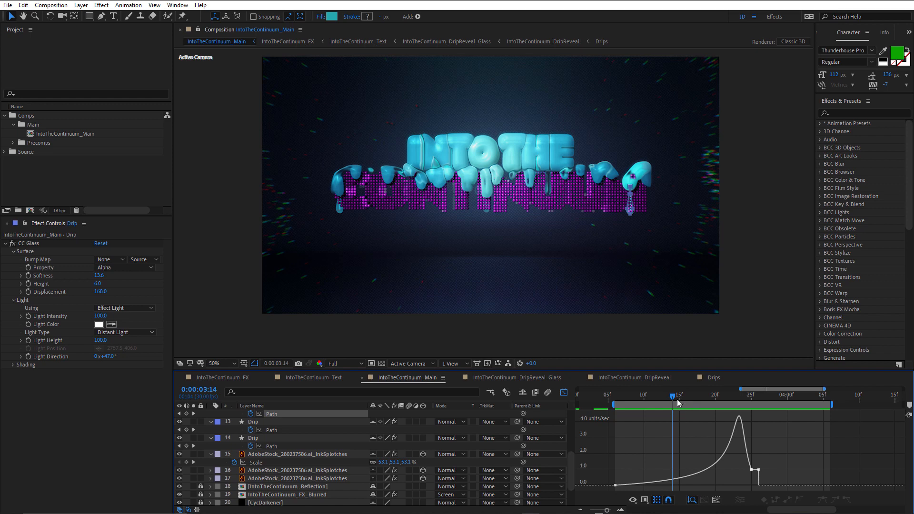
mouse_move(675, 398)
left_mouse_down()
mouse_move(767, 381)
mouse_move(632, 410)
mouse_move(790, 413)
mouse_move(705, 422)
left_mouse_up()
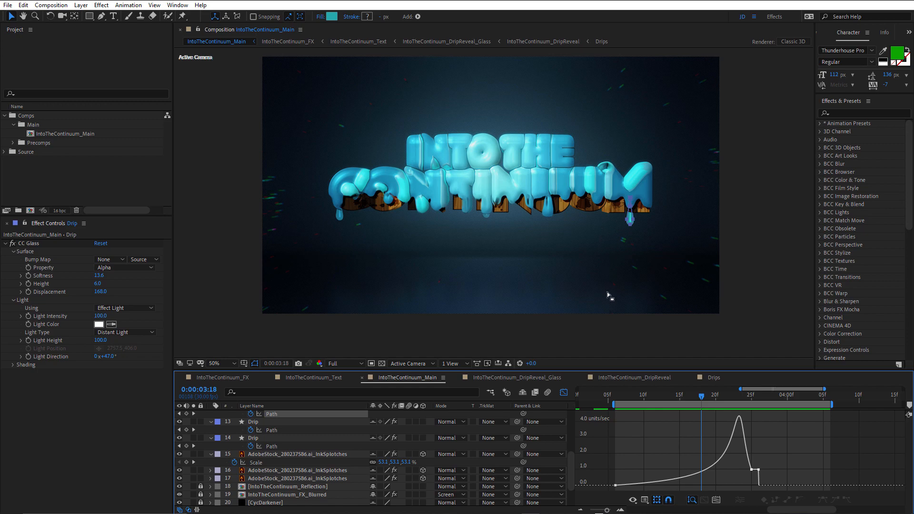
key("space")
left_click_drag(620, 398, 669, 410)
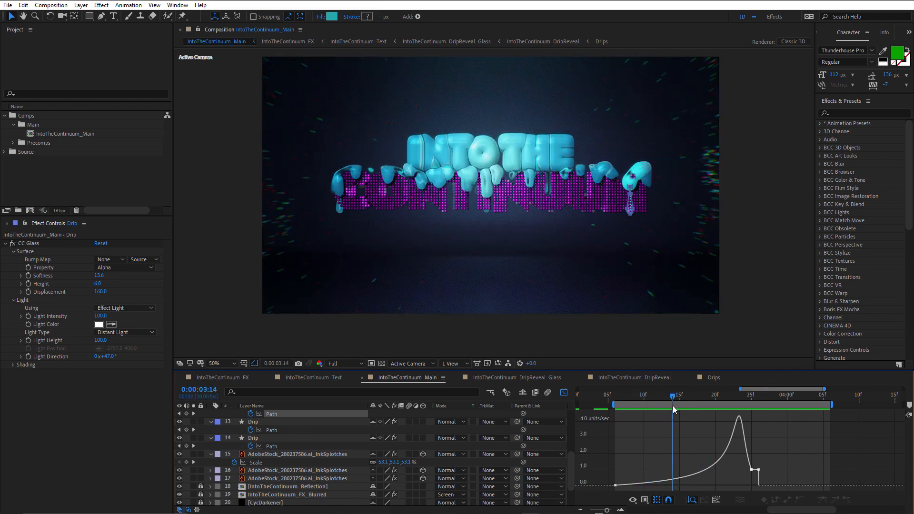
key("space")
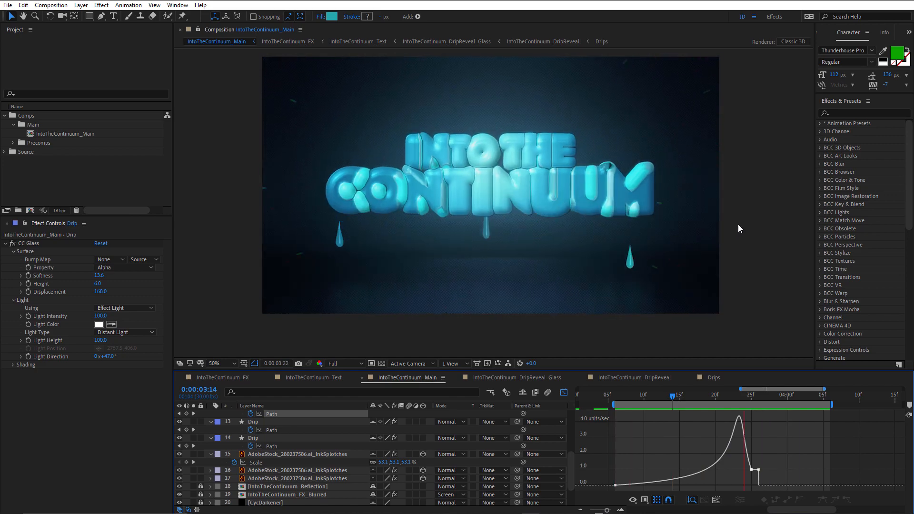
key("space")
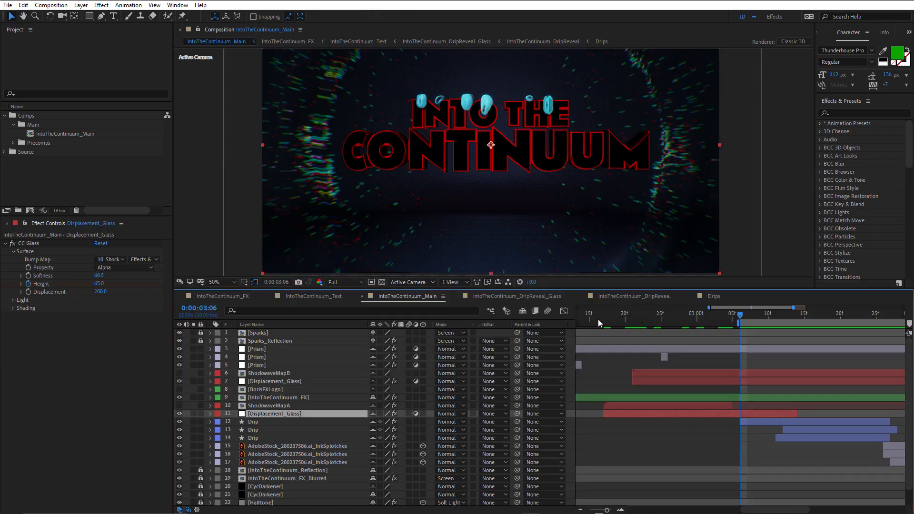
Step: Go to 0:00:02:17 and inspect which layer Displacement_Glass layer 11 uses as its CC Glass Bump Map
left_click(603, 323)
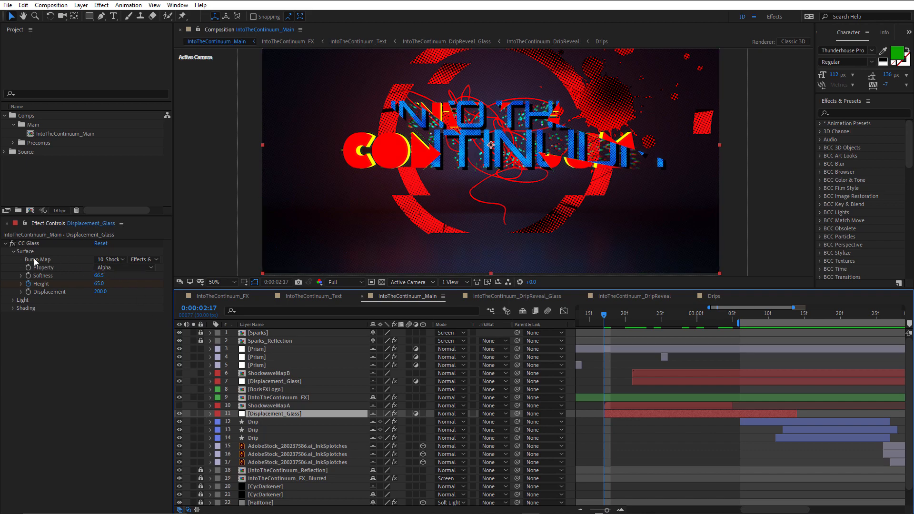
left_click(120, 259)
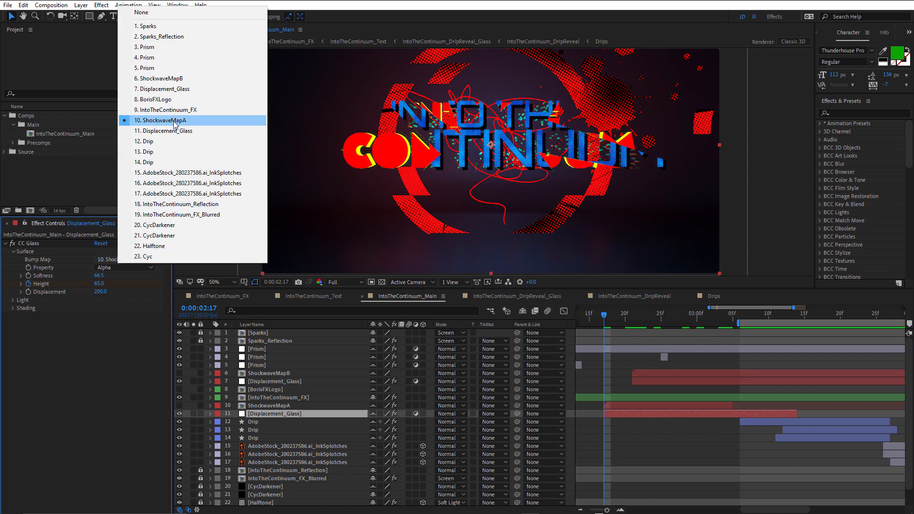
left_click(89, 362)
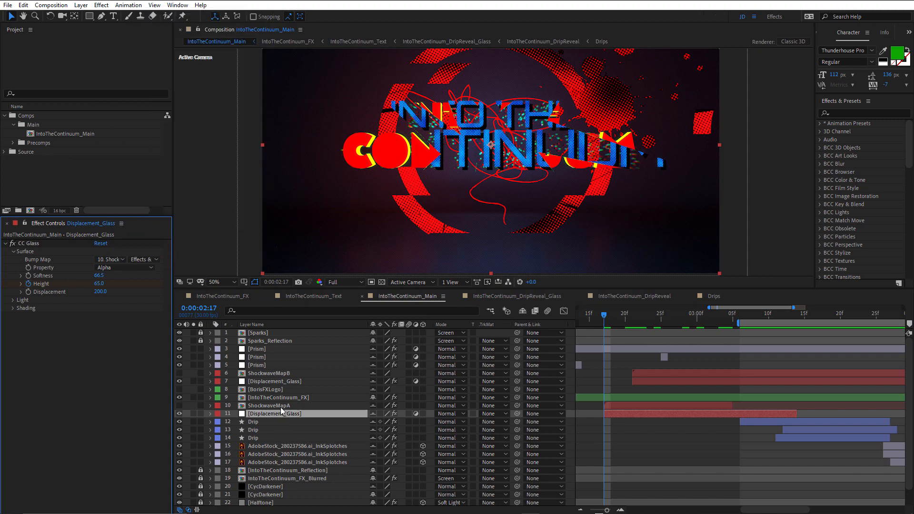
Step: Open the ShockwaveMapA precomp, reveal the Circle effect's Radius keyframes and scrub through the expanding ring to 0:00:03:04
double_click(280, 406)
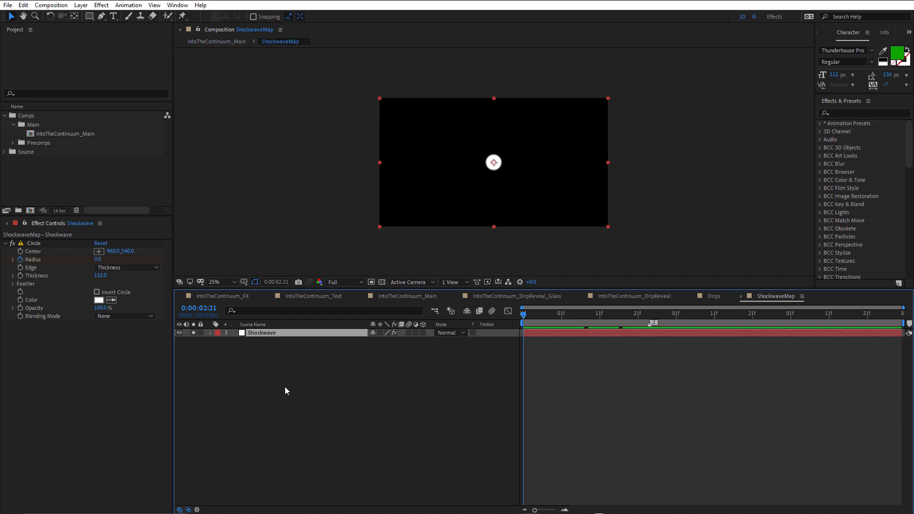
left_click_drag(534, 313, 590, 330)
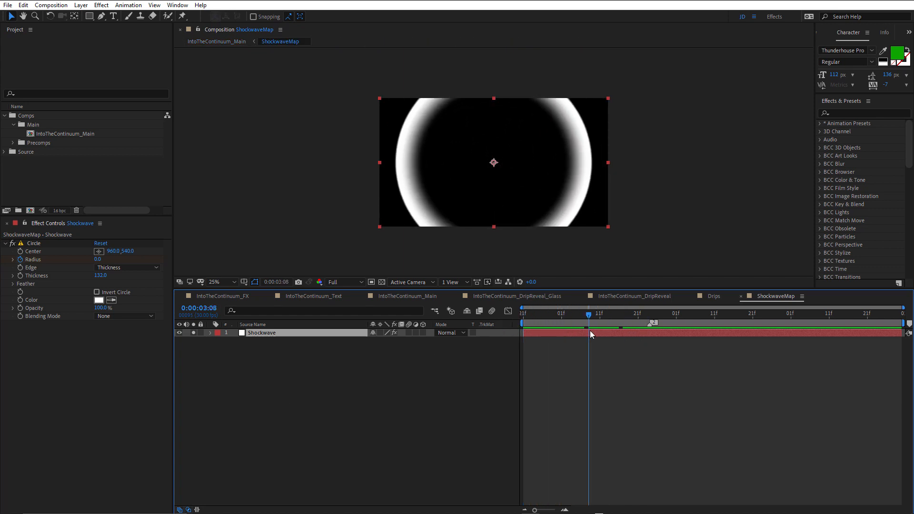
key("u")
left_click_drag(530, 315, 574, 321)
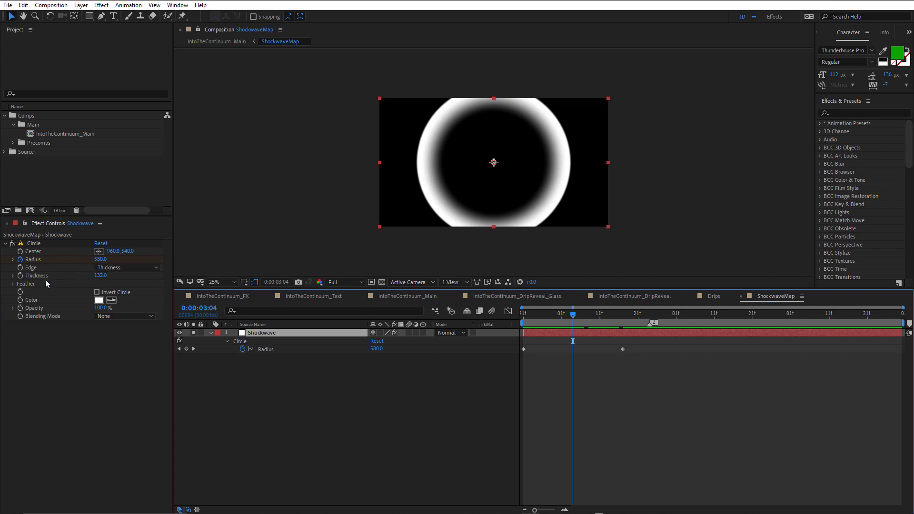
Step: Try raising the Shockwave Circle's Feather Inner Edge to 159, and undo the change
left_click(14, 284)
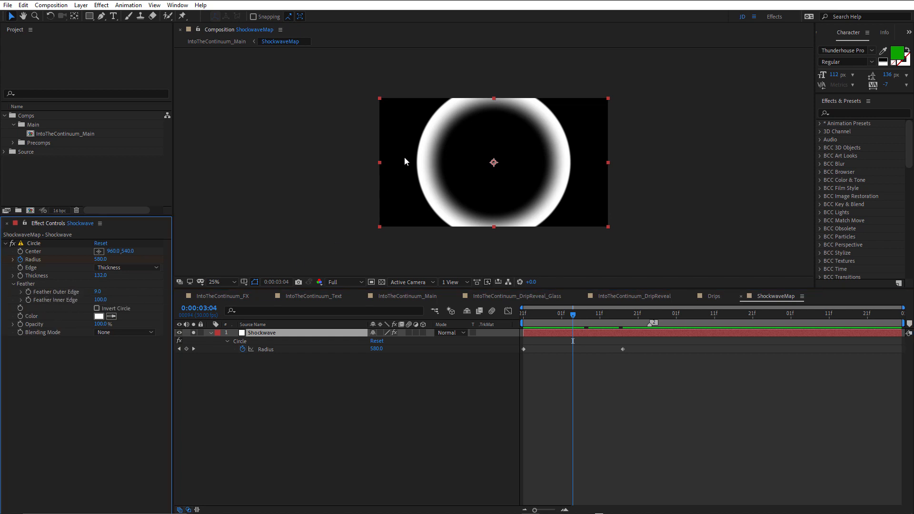
scroll(421, 141, "up", 4)
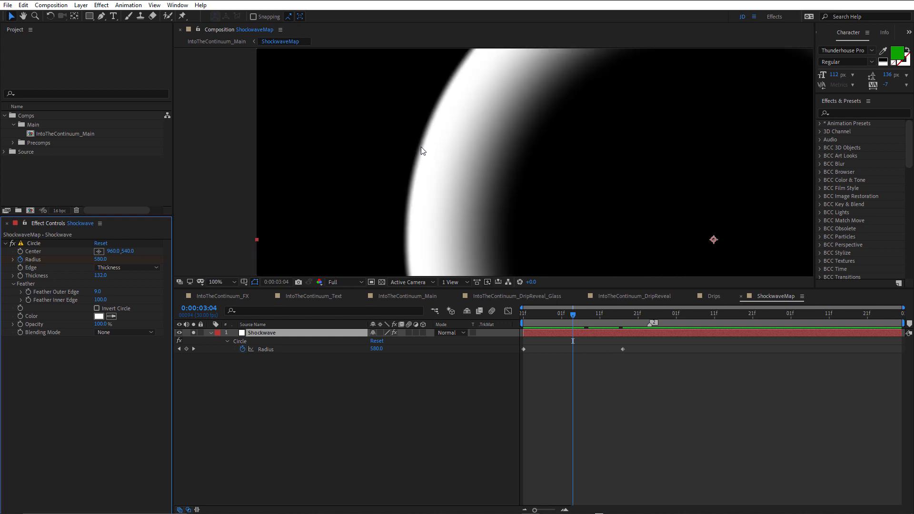
left_click(100, 299)
type("47")
key("Return")
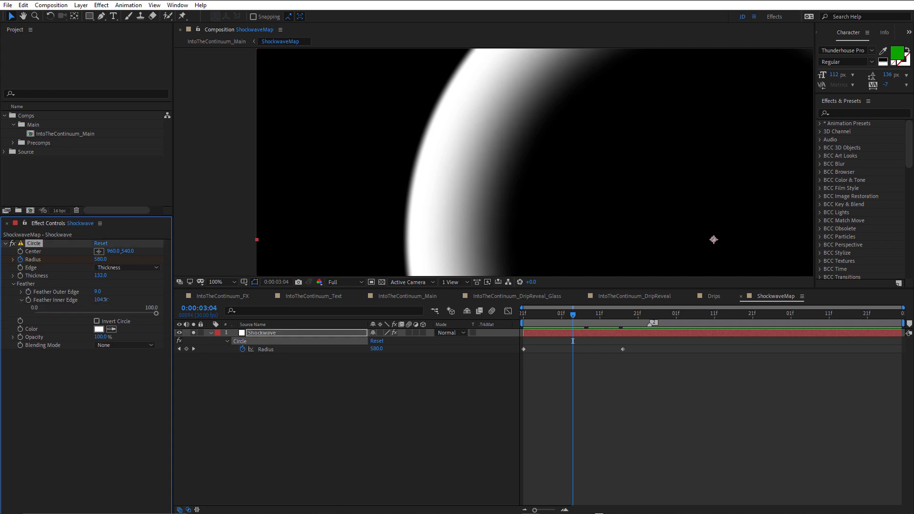
left_click_drag(83, 303, 143, 303)
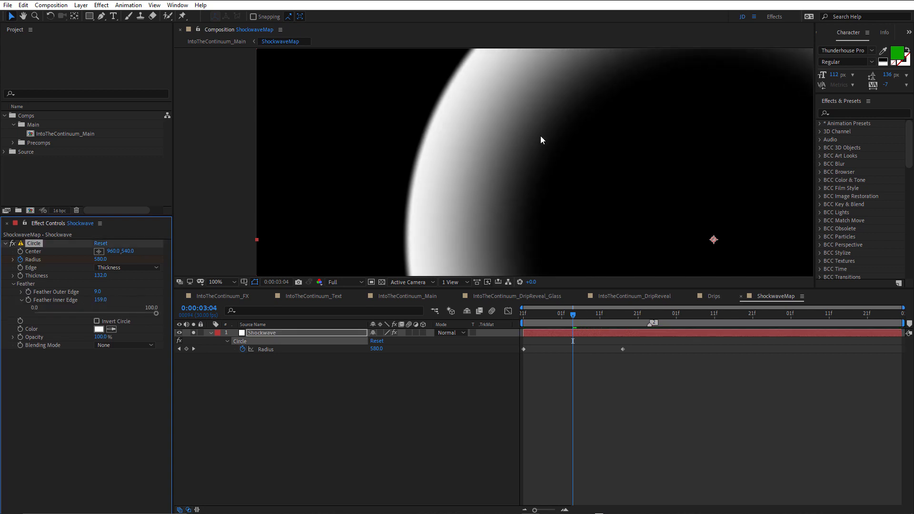
key("ctrl+z")
key("ctrl+z")
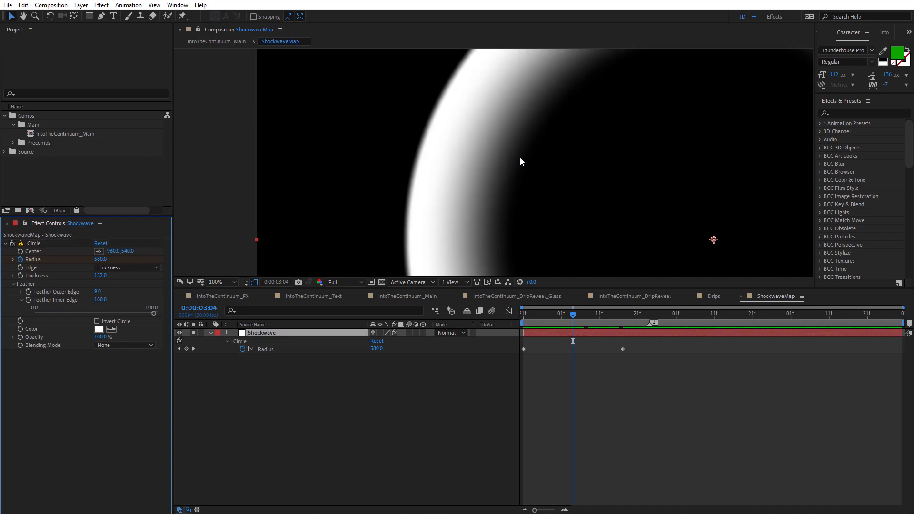
Step: Return to IntoTheContinuum_Main, hide layers 1 to 9 and scrub back to 0:00:02:25 to isolate the shockwave distortion on the background
scroll(519, 158, "down", 1)
key("shift+Escape")
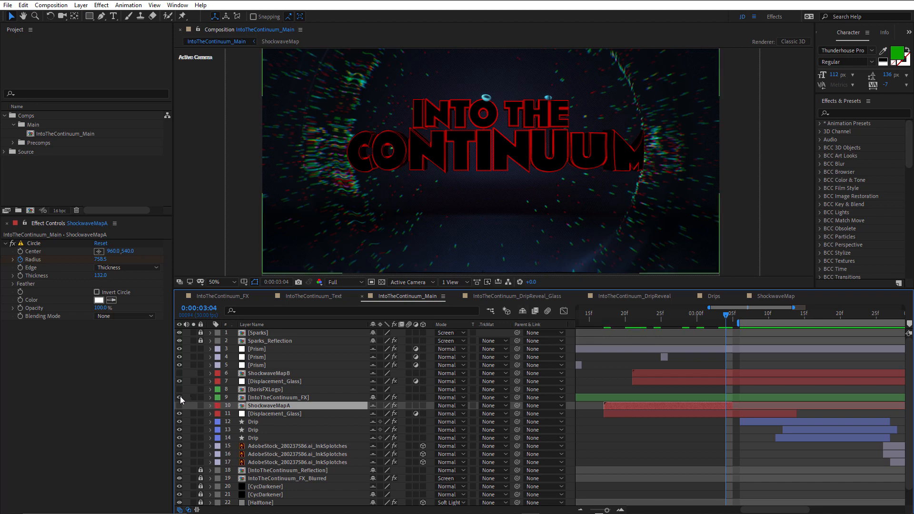
left_click_drag(180, 398, 180, 333)
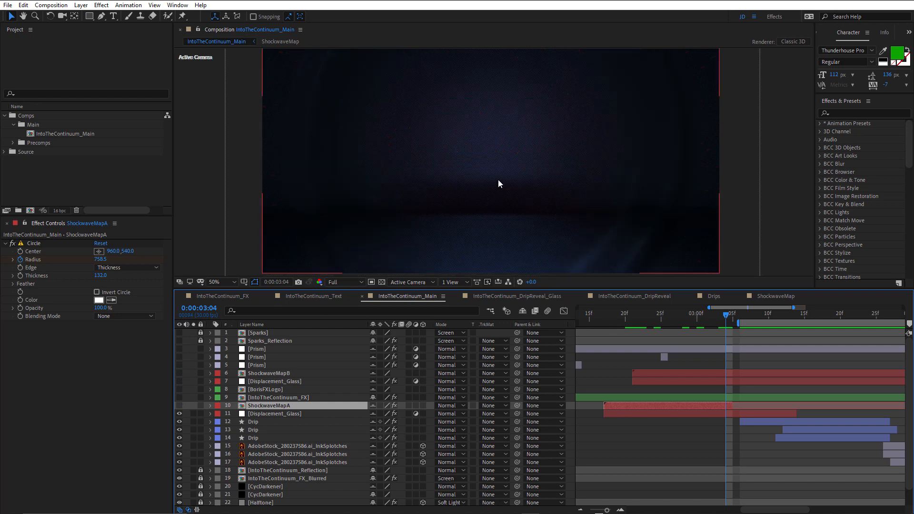
left_click_drag(510, 172, 514, 133)
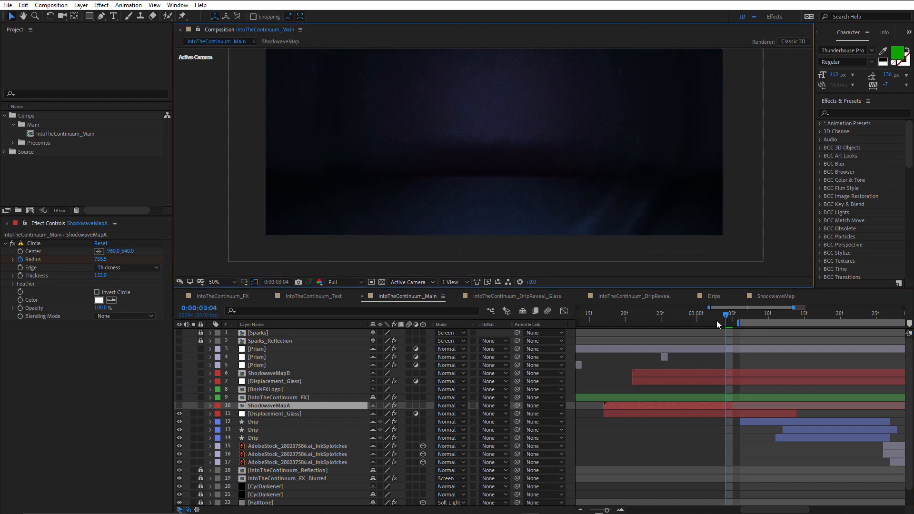
left_click_drag(709, 322, 666, 330)
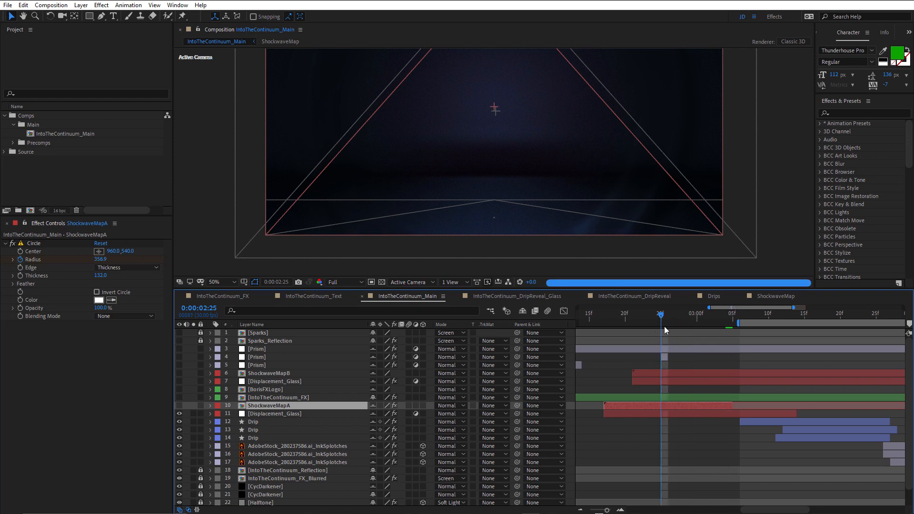
left_click_drag(536, 182, 534, 203)
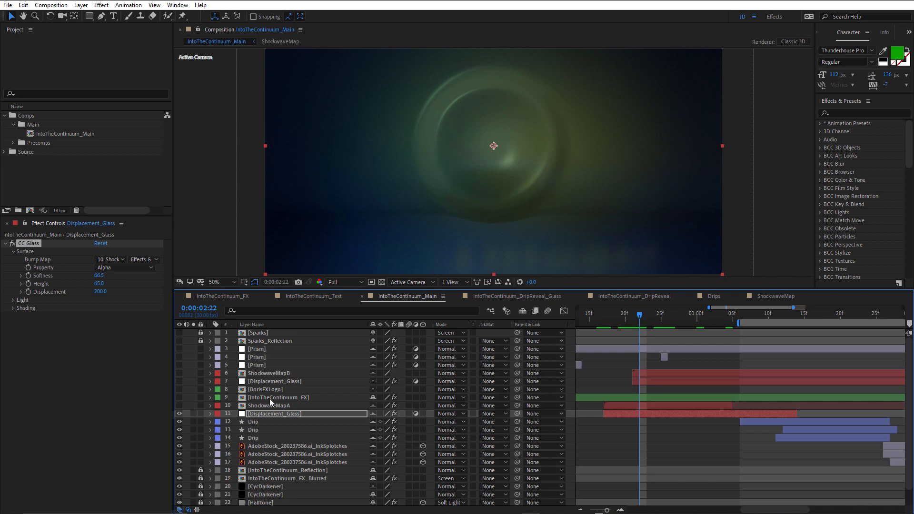
Step: Make Displacement_Glass layer 7 visible and examine the ring in its ShockwaveMapB source comp at 0:00:02:29, returning to IntoTheContinuum_Main
left_click(269, 381)
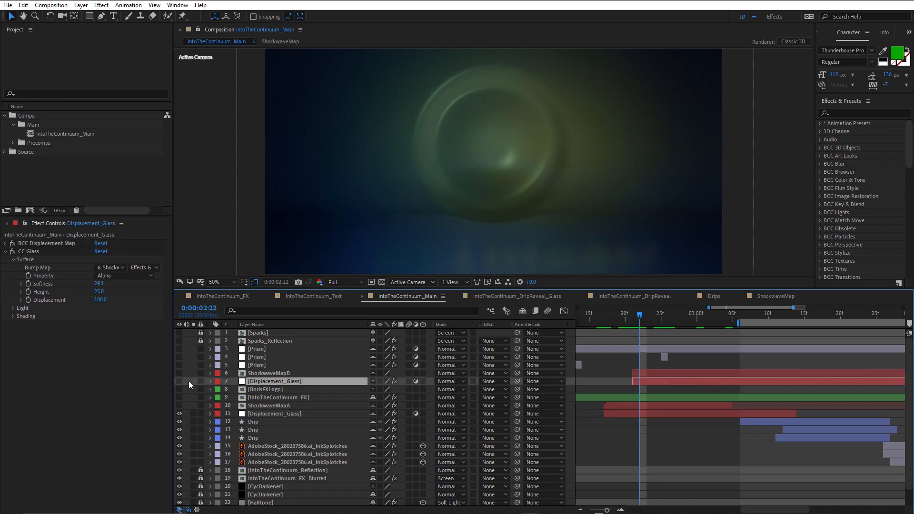
left_click(182, 381)
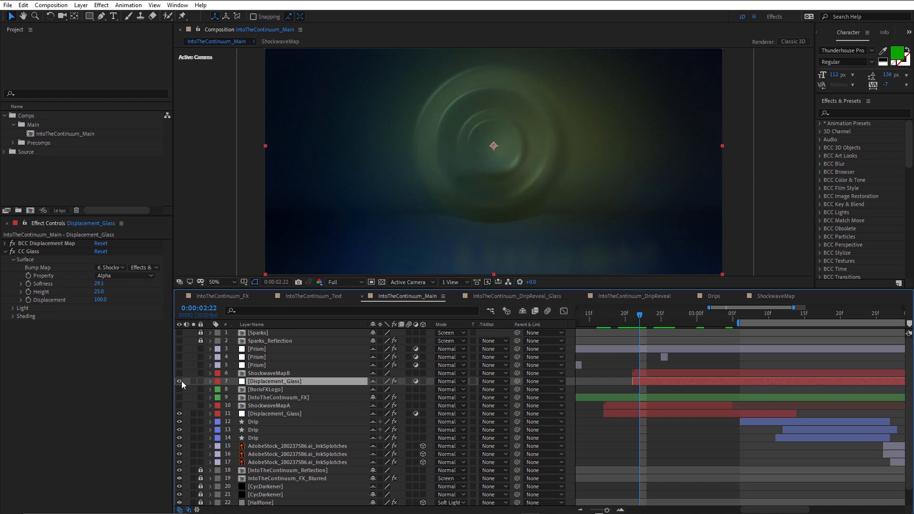
double_click(274, 373)
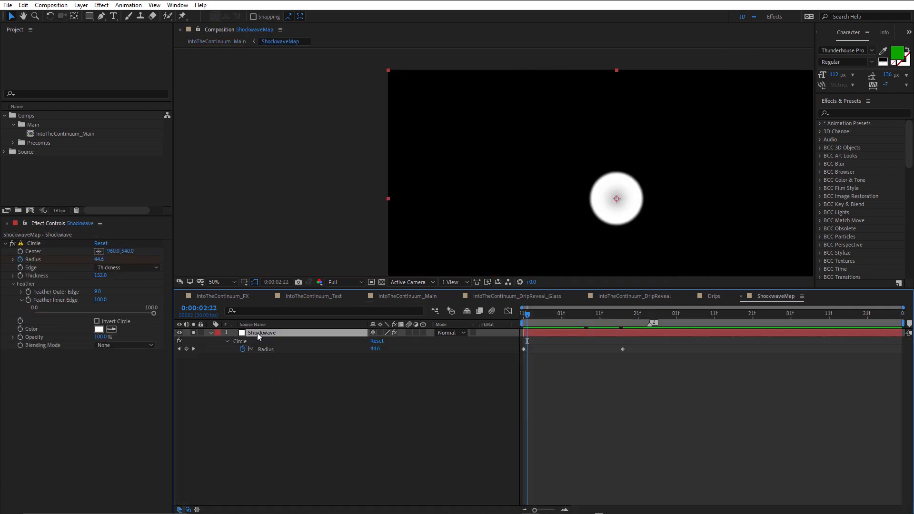
mouse_move(561, 316)
left_mouse_down()
mouse_move(537, 315)
mouse_move(575, 316)
mouse_move(554, 316)
left_mouse_up()
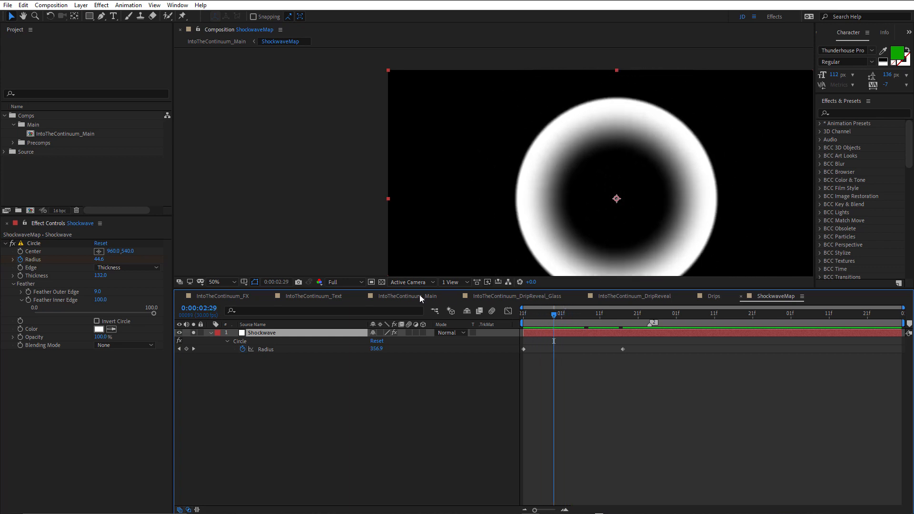
left_click(369, 296)
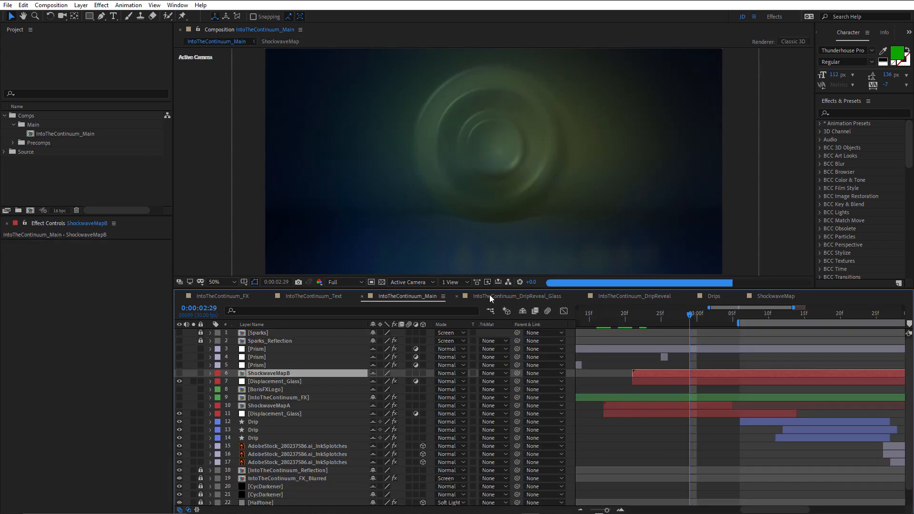
Step: Go to 0:00:02:25, select Displacement_Glass layer 7 and inspect its distortion of the title up close and at full frame
left_click(661, 322)
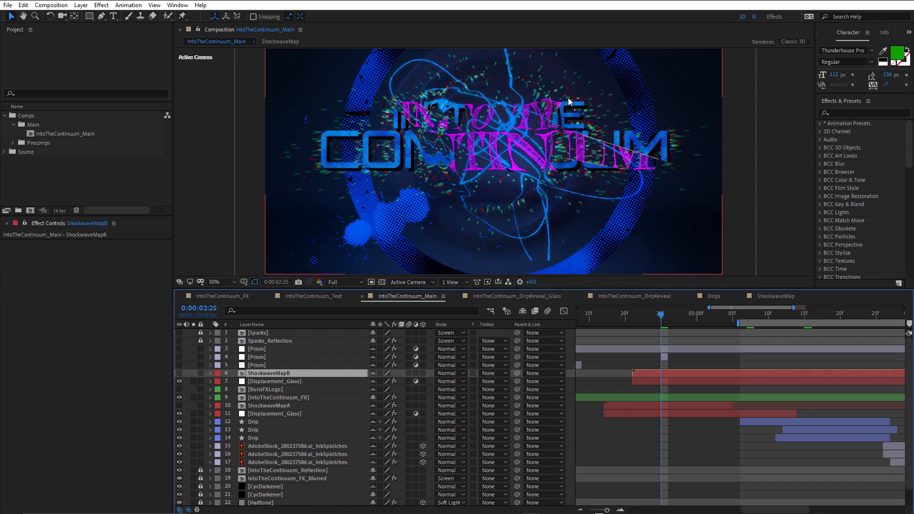
scroll(579, 176, "up", 2)
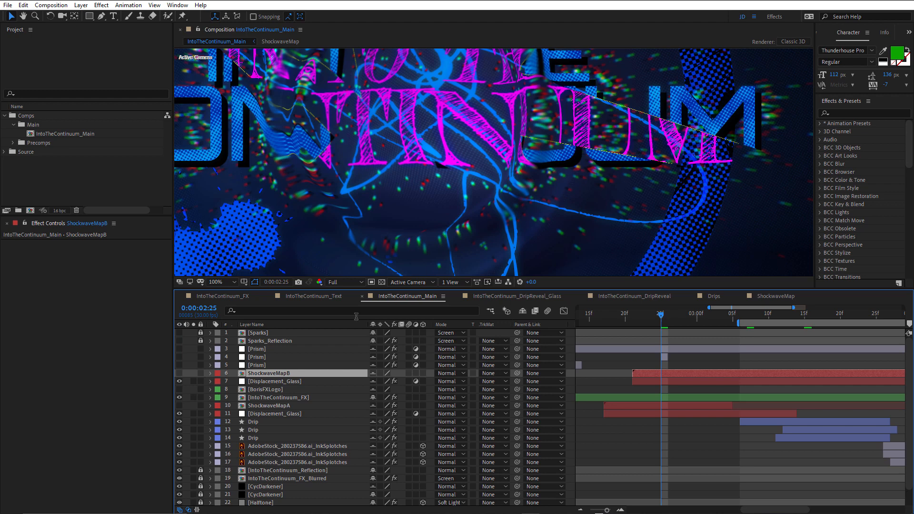
left_click(292, 381)
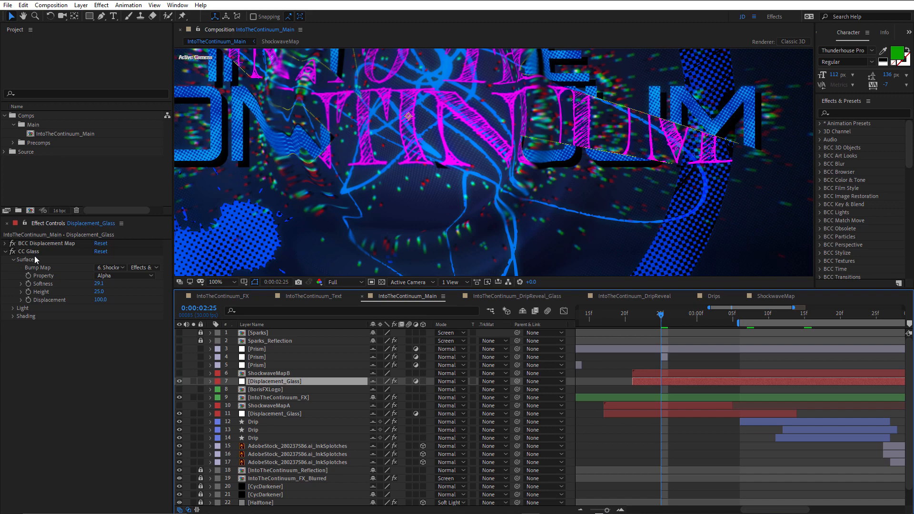
scroll(472, 127, "down", 2)
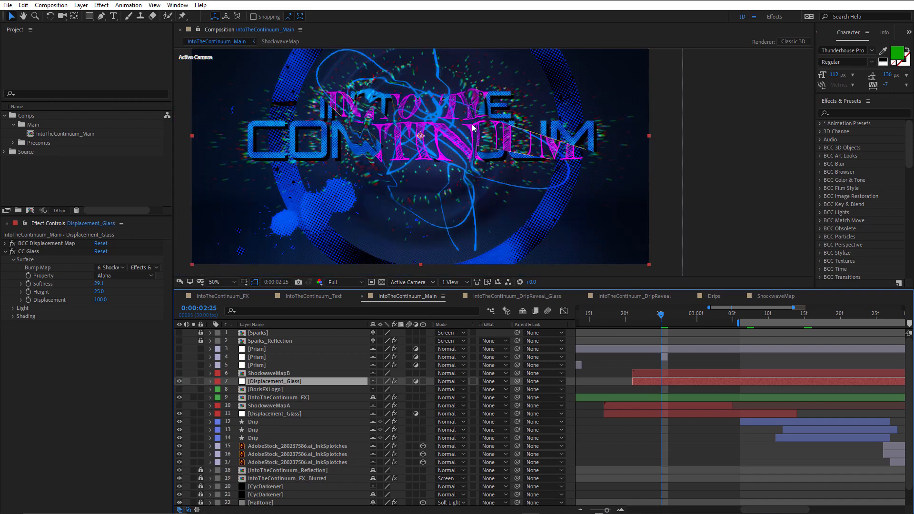
scroll(474, 111, "up", 2)
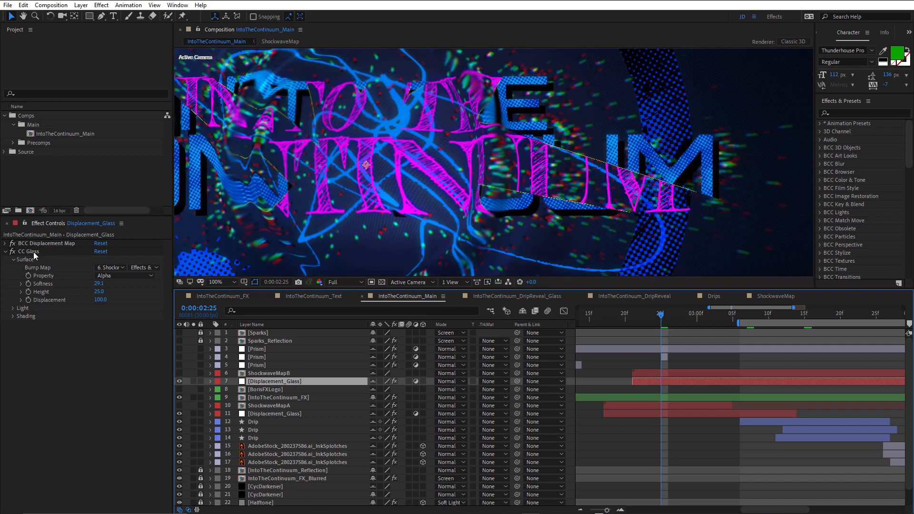
Step: Turn off BCC Displacement Map on Displacement_Glass layer 7 for comparison, inspect its settings and Map layer choices, and re-enable it
left_click(12, 251)
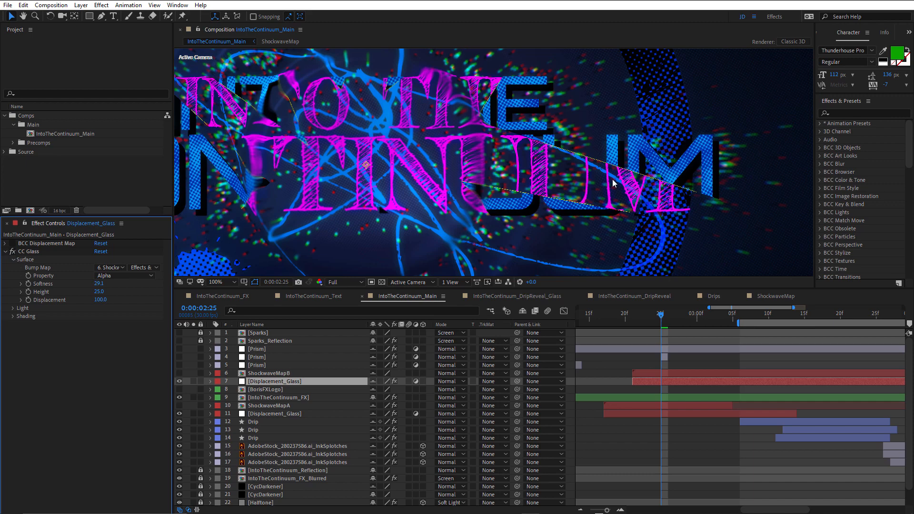
scroll(473, 107, "up", 1)
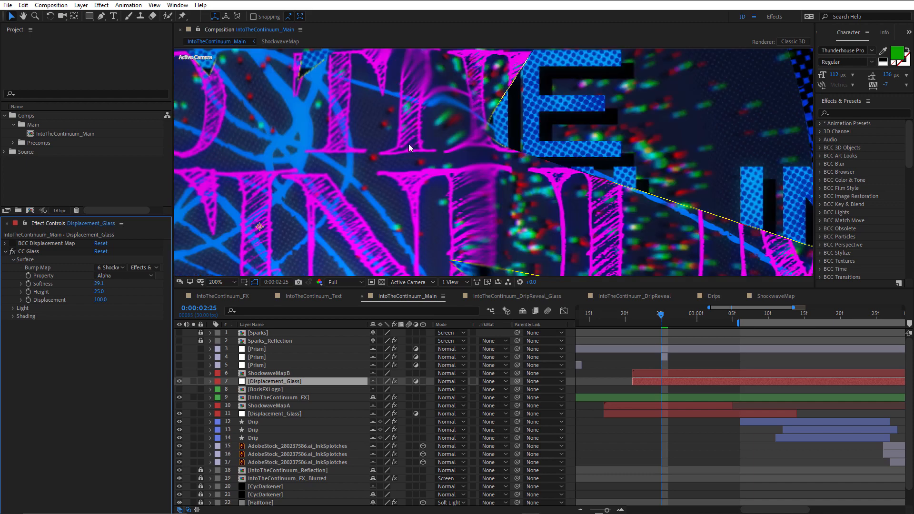
left_click(52, 245)
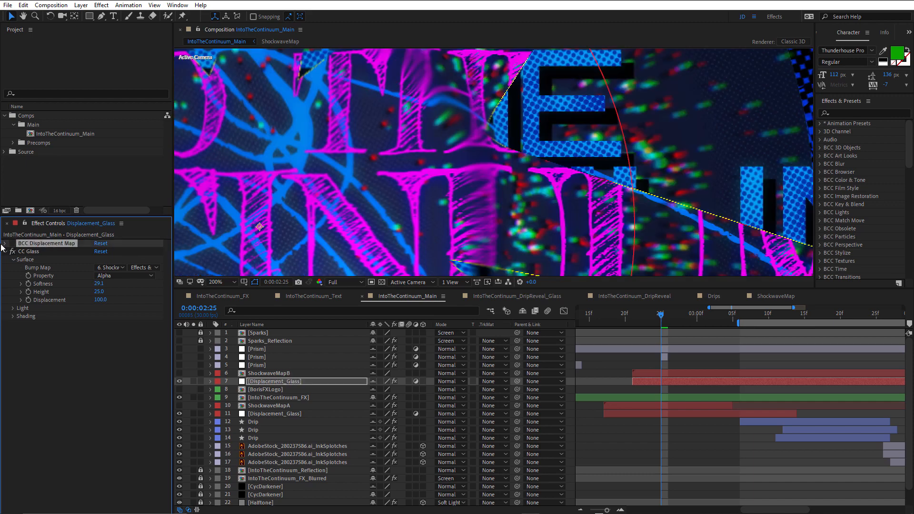
left_click(5, 243)
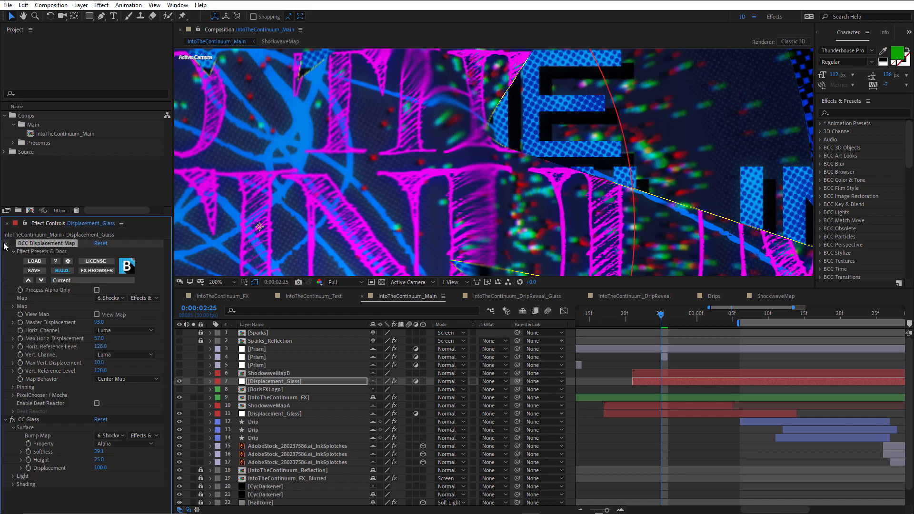
left_click(109, 298)
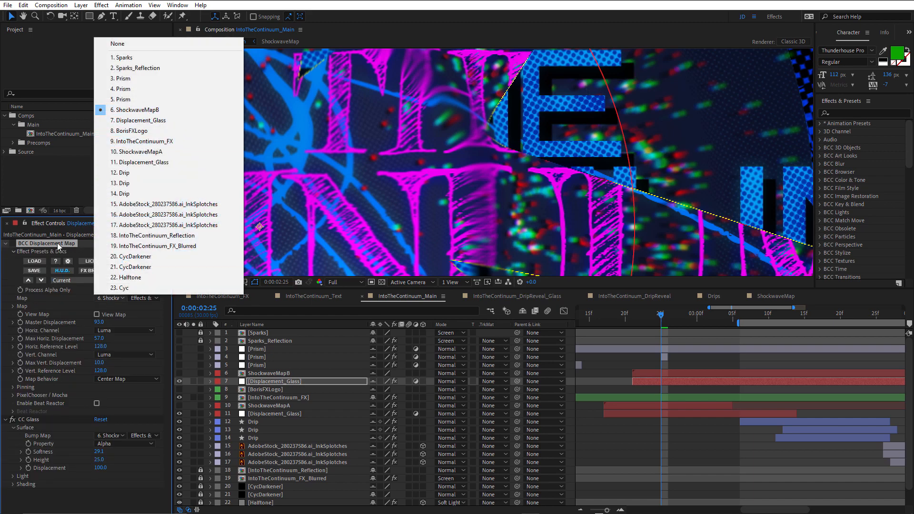
left_click(13, 244)
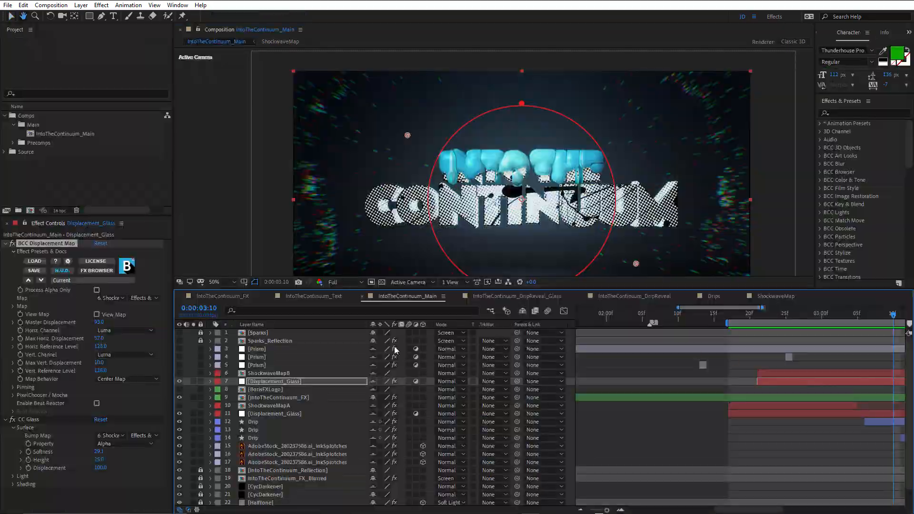
Step: Make the three Prism adjustment layers (3 to 5) visible and examine the color separation at 0:00:02:13
key("v")
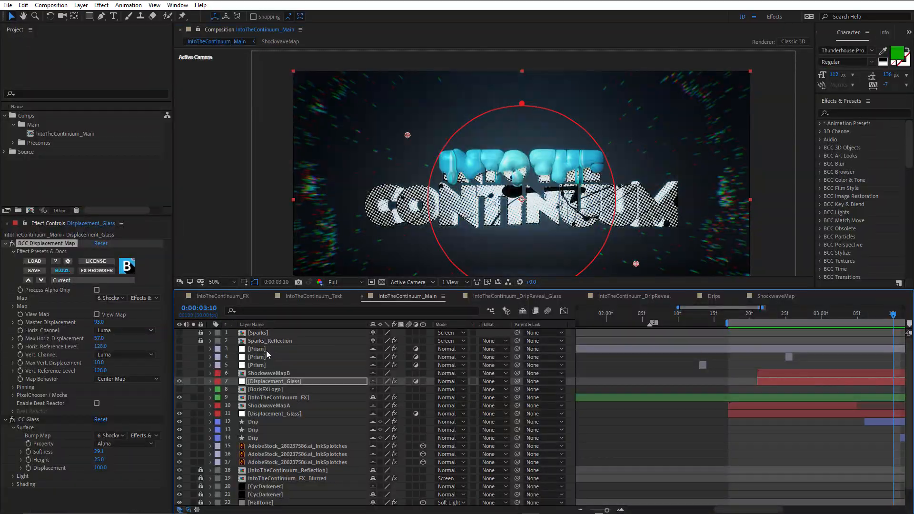
left_click(266, 348)
left_click(259, 364, "shift")
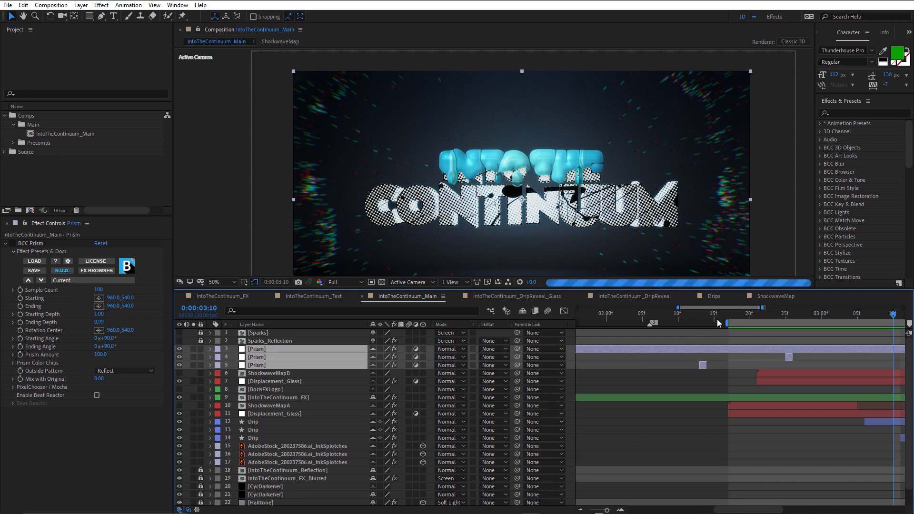
left_click(701, 319)
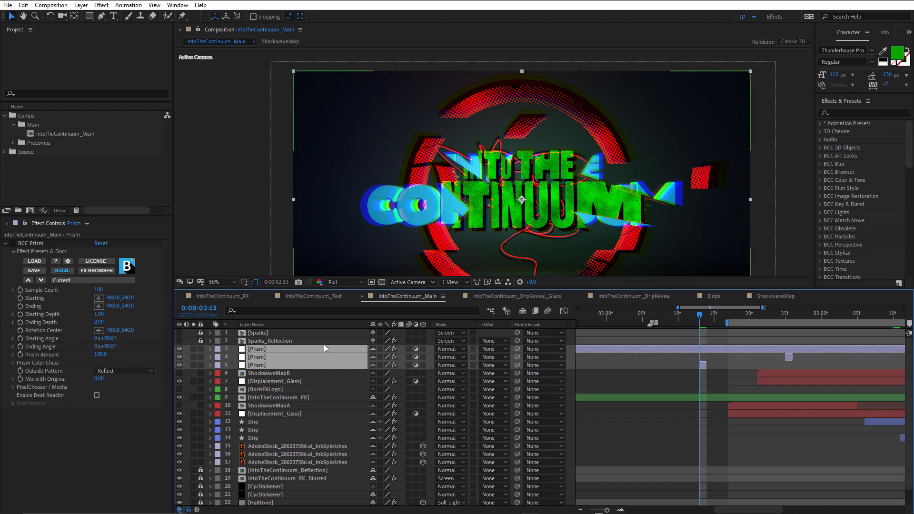
scroll(545, 190, "up", 2)
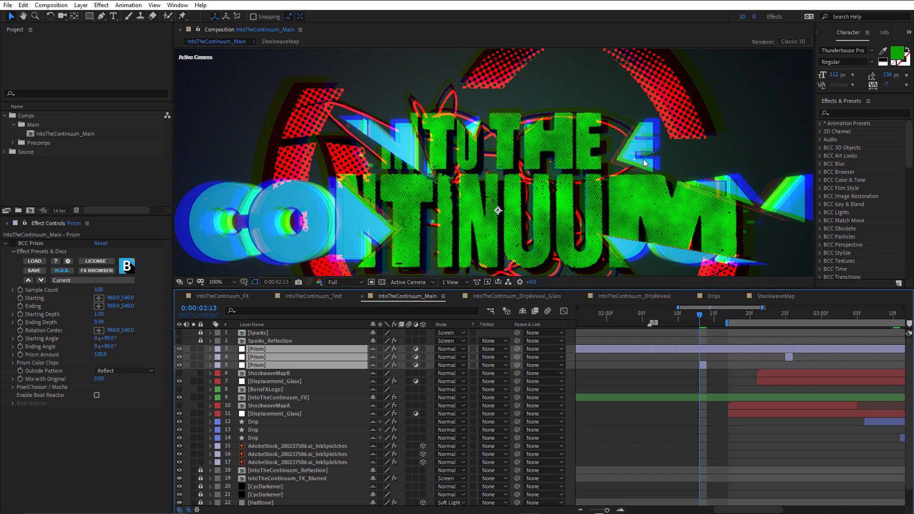
scroll(625, 186, "down", 2)
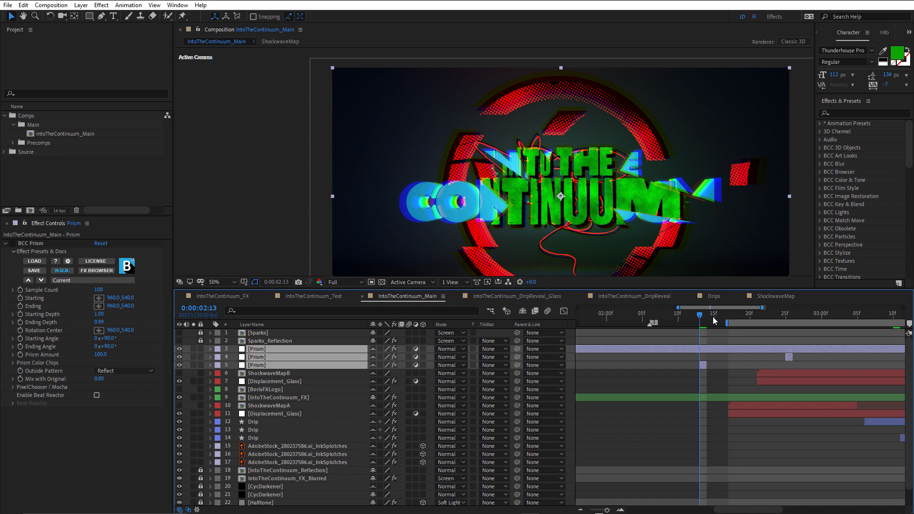
Step: Go to the short Prism layer 4 at 0:00:02:25 and examine its effect on the title
key("h")
left_click_drag(740, 367, 687, 410)
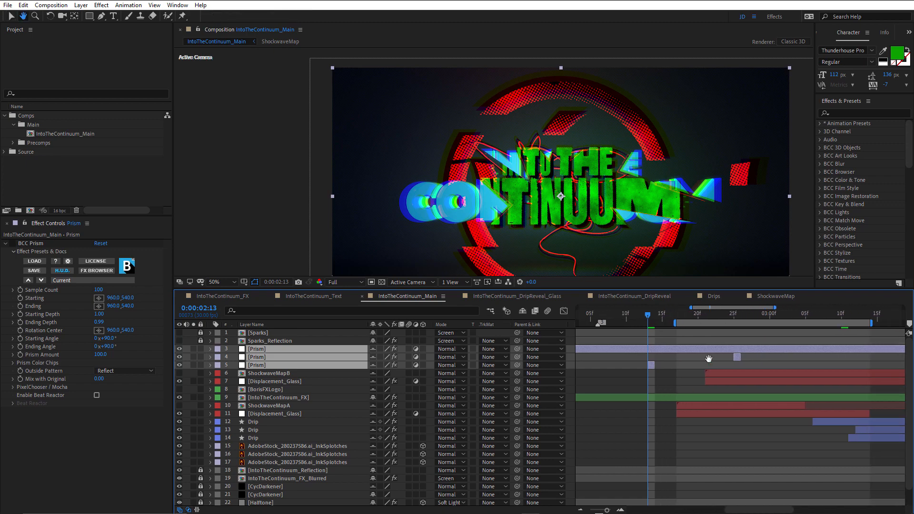
key("v")
left_click(735, 318)
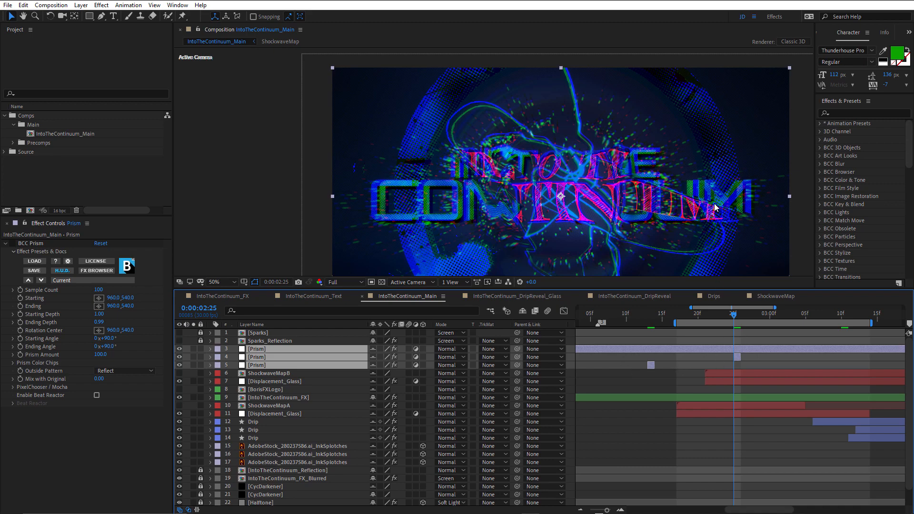
scroll(717, 208, "up", 2)
scroll(717, 208, "down", 2)
Step: Scrub through the Drip layers' section from 0:00:03:12 to 0:00:03:26
key("h")
left_click_drag(735, 377, 666, 406)
key("v")
left_click(746, 318)
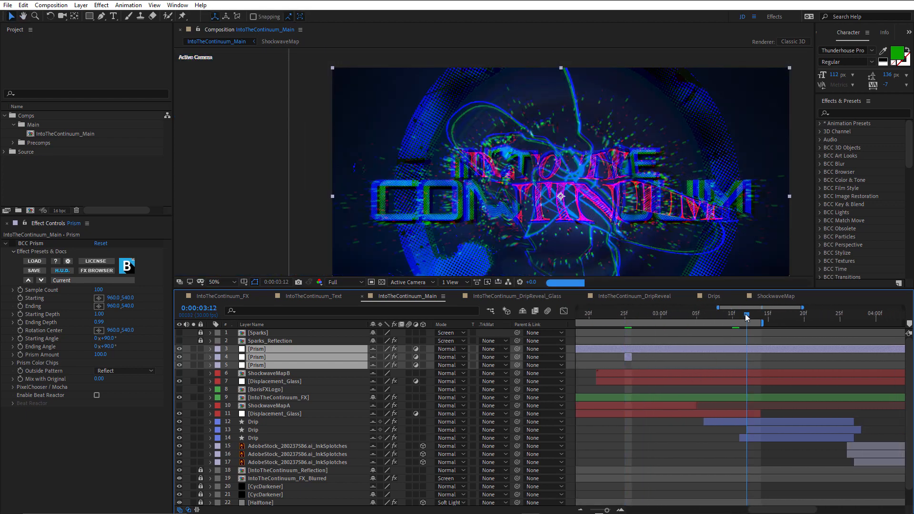
left_click_drag(808, 324, 843, 324)
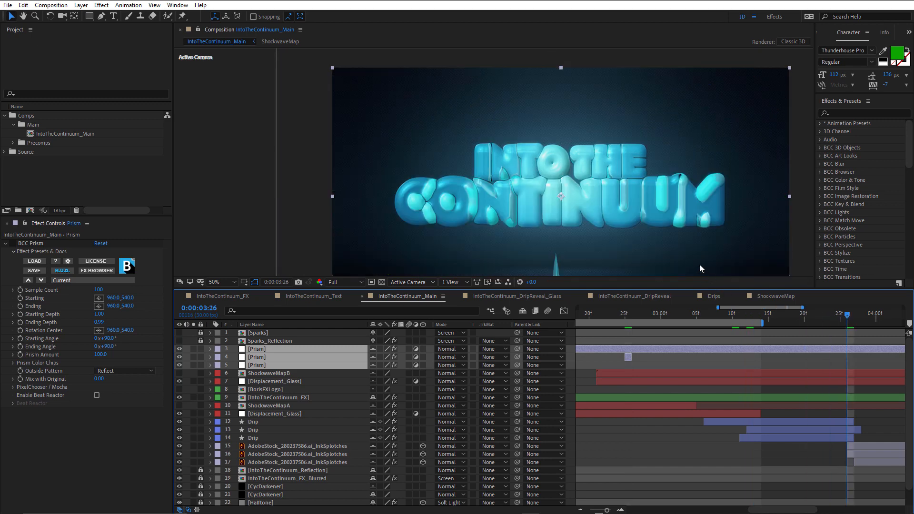
Step: View the whole frame and scrub through the ink splotches to 0:00:04:14
scroll(633, 218, "down", 2)
key("h")
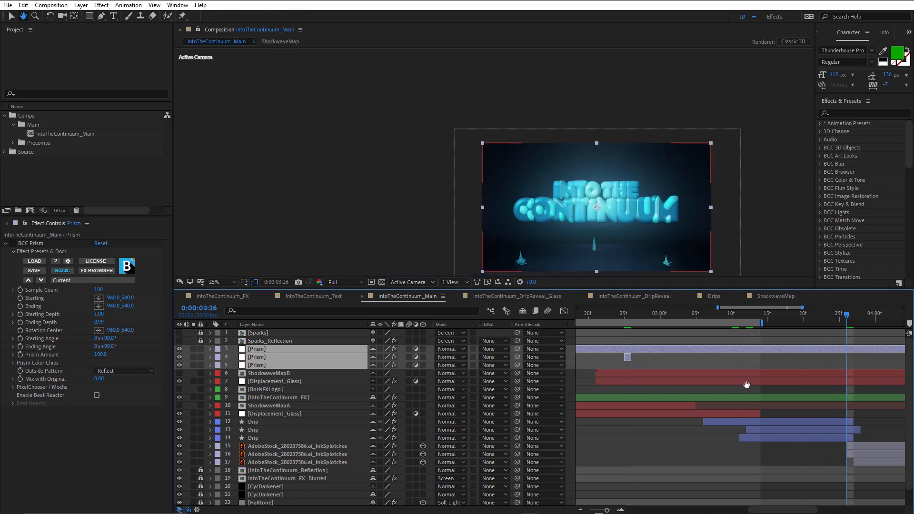
left_click_drag(746, 385, 714, 369)
left_click_drag(724, 316, 846, 332)
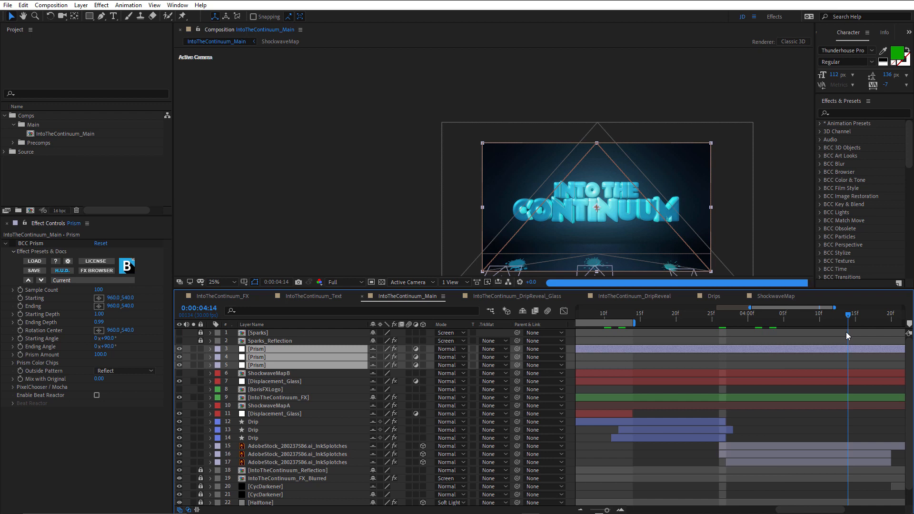
Step: Extend the visible timeline range to about 0:00:06:00 and scrub the title's darkening to 0:00:04:26
key("space")
left_click_drag(621, 218, 495, 160)
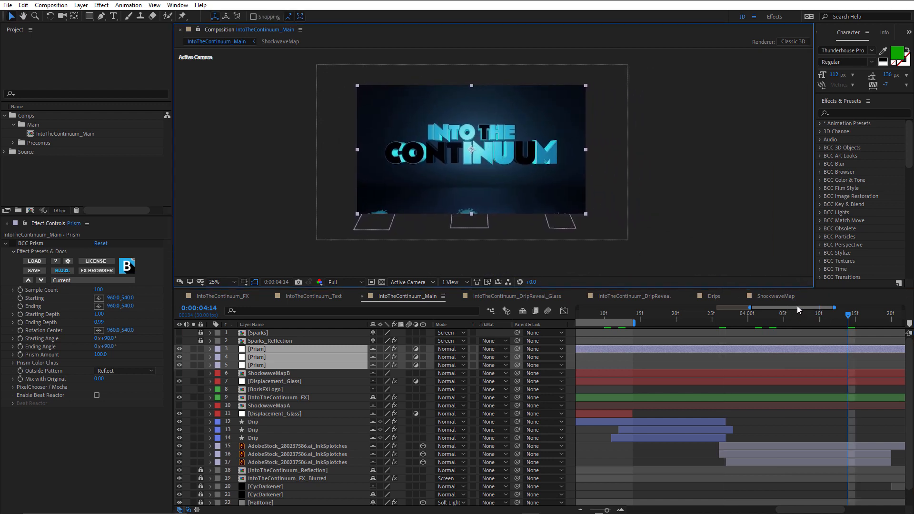
left_click_drag(835, 307, 903, 307)
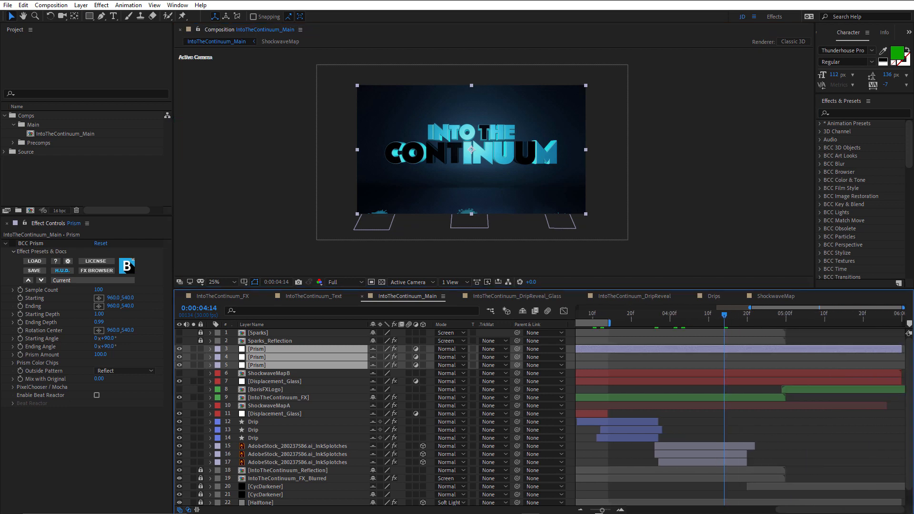
left_click_drag(755, 318, 770, 317)
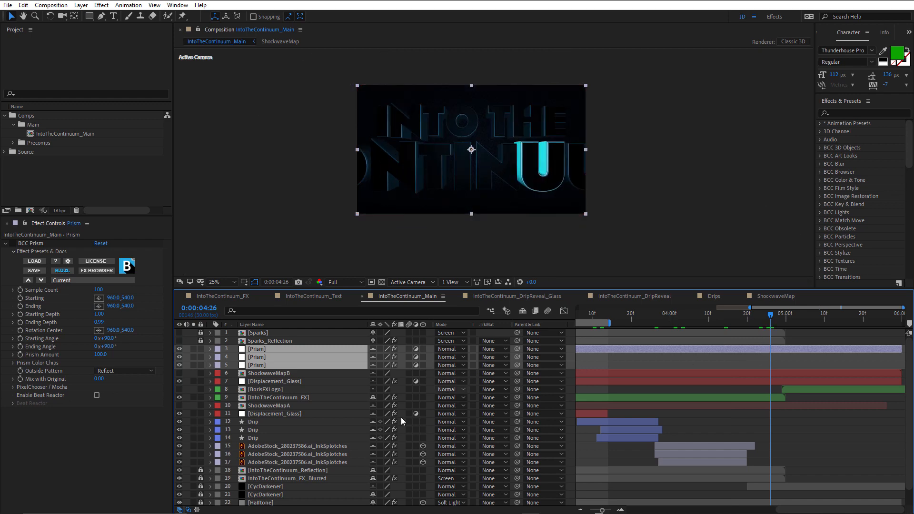
Step: Unlock CycDarkener layer 20 and reveal its Opacity keyframes
key("space")
left_click_drag(309, 337, 314, 319)
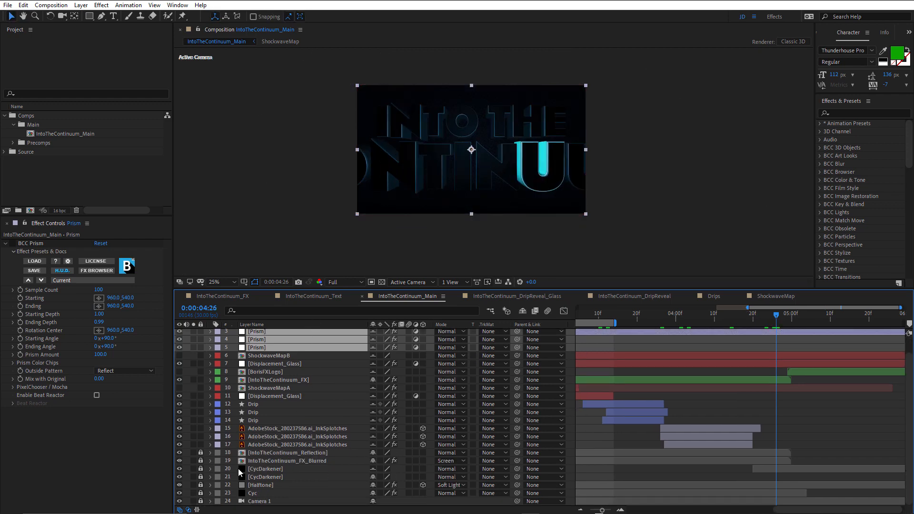
left_click(201, 469)
left_click(269, 468)
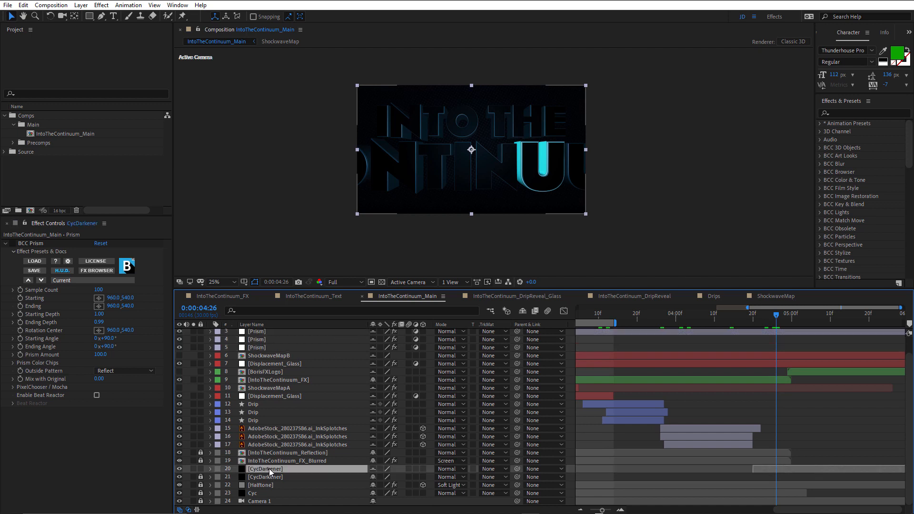
key("t")
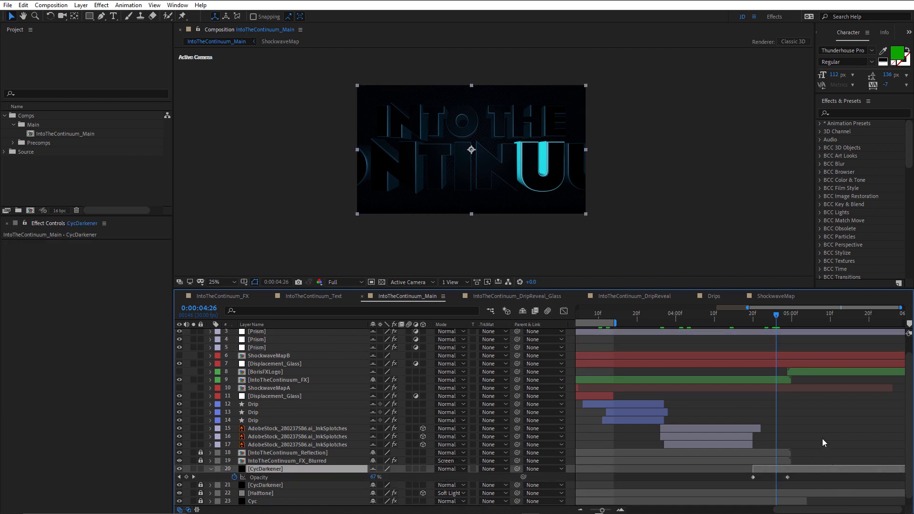
Step: Scrub through the CycDarkener fade to 0:00:05:00 and open the BorisFXLogo precomp
left_click_drag(773, 319, 792, 330)
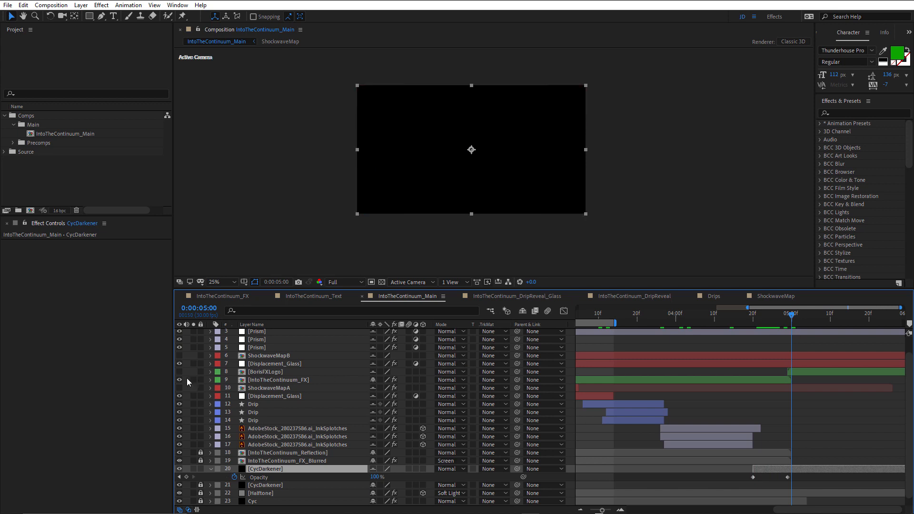
left_click(269, 372)
double_click(270, 372)
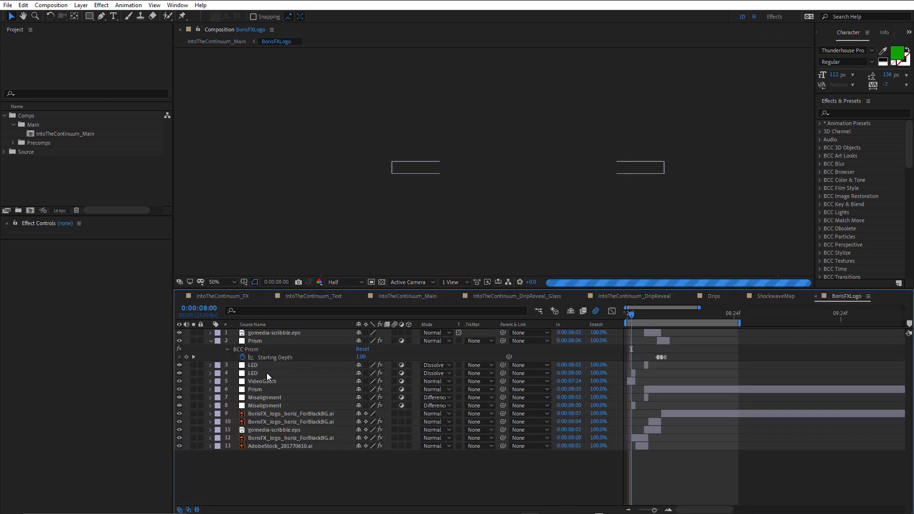